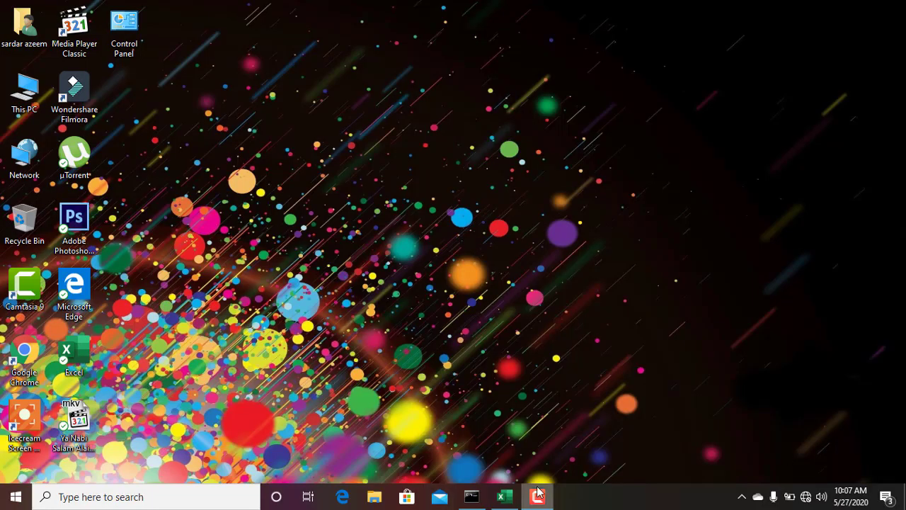
# Switch to the Excel workbook Book1 and review the finished attendance layout on Sheet1, including its Summary section.
pyautogui.click(504, 497)
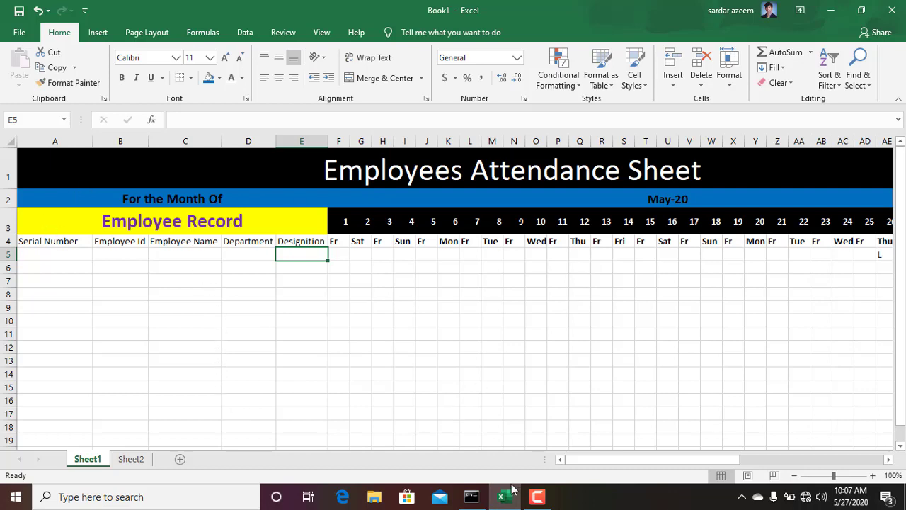
pyautogui.moveTo(586, 460); pyautogui.dragTo(753, 431)
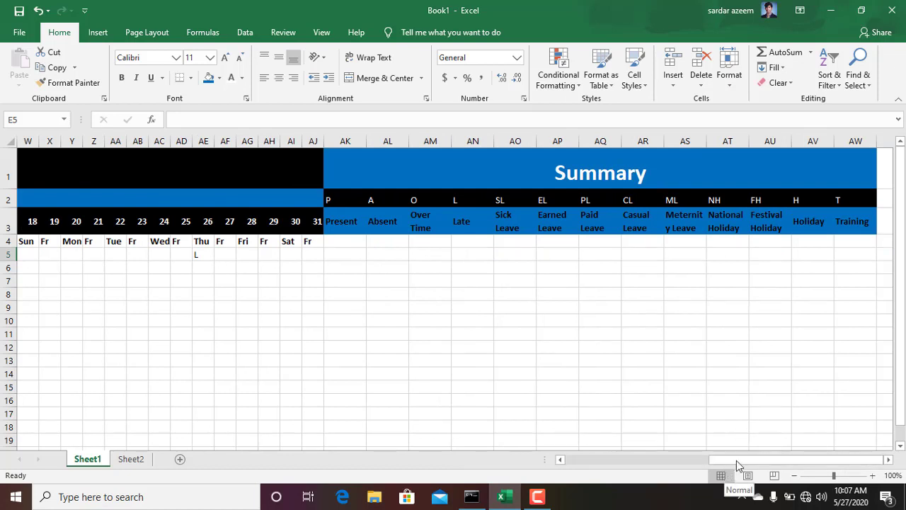
pyautogui.moveTo(736, 460); pyautogui.dragTo(527, 477)
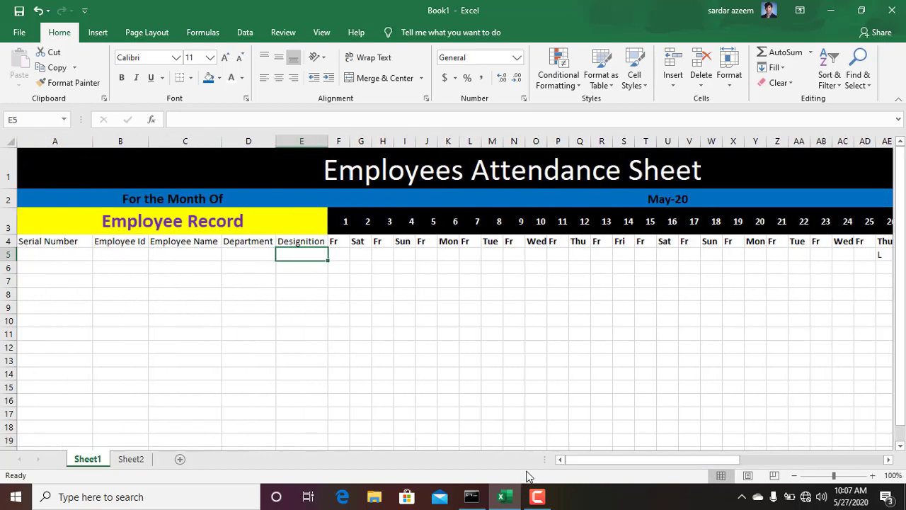
# Enter the title "Employee Attendance Sheet" in cell A1 of Sheet2.
pyautogui.click(131, 459)
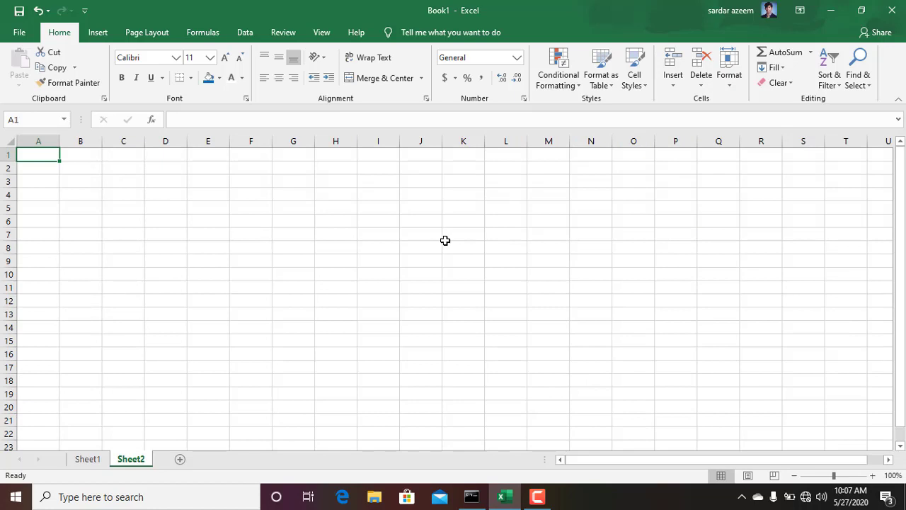
pyautogui.write('Emplo')
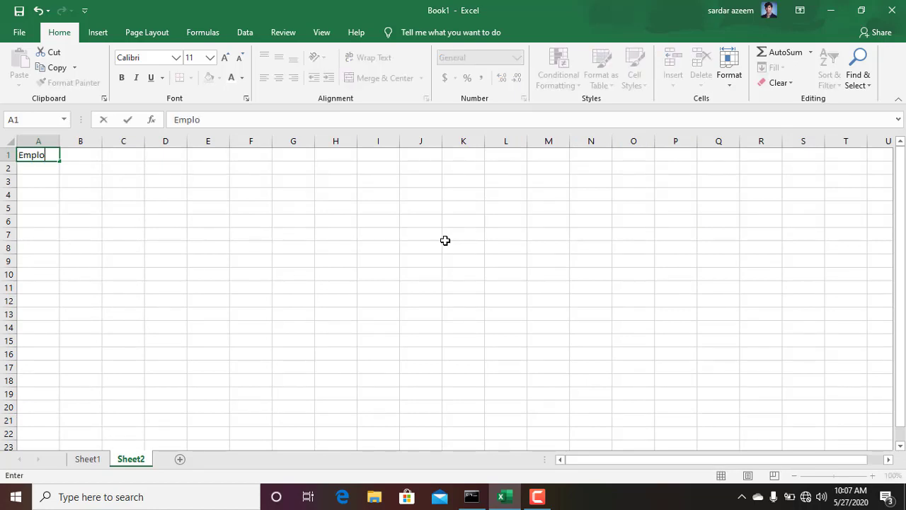
pyautogui.write('yee Attendance ')
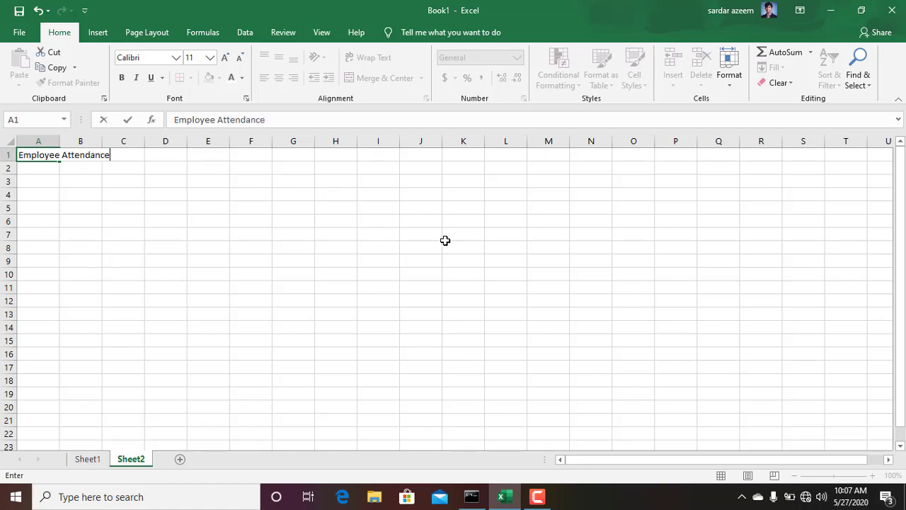
pyautogui.write('Sheet')
pyautogui.press('Return')
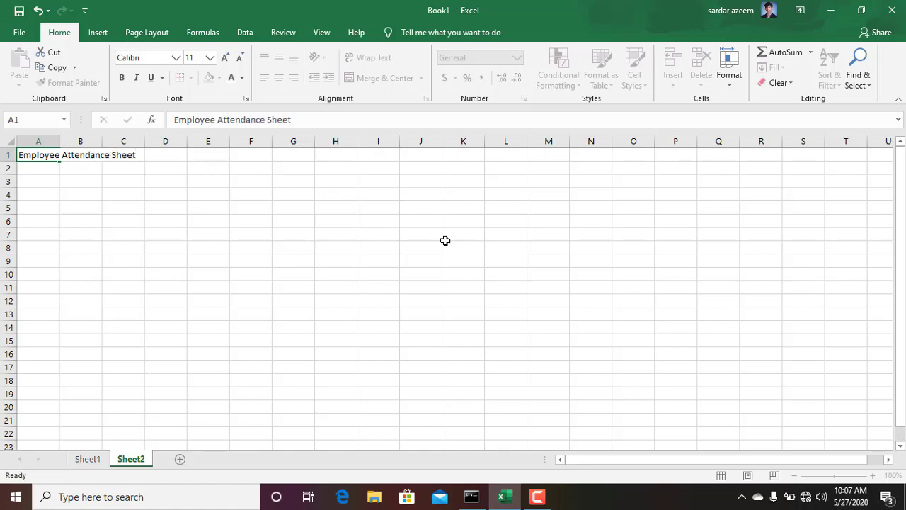
# Compare with the Sheet1 layout and enter "For the Month Of" in cell A2 of Sheet2.
pyautogui.click(88, 459)
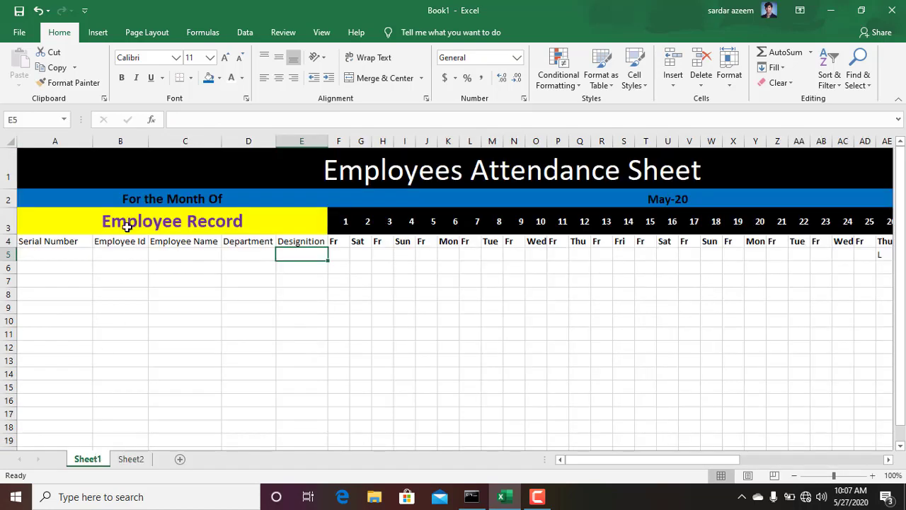
pyautogui.click(130, 459)
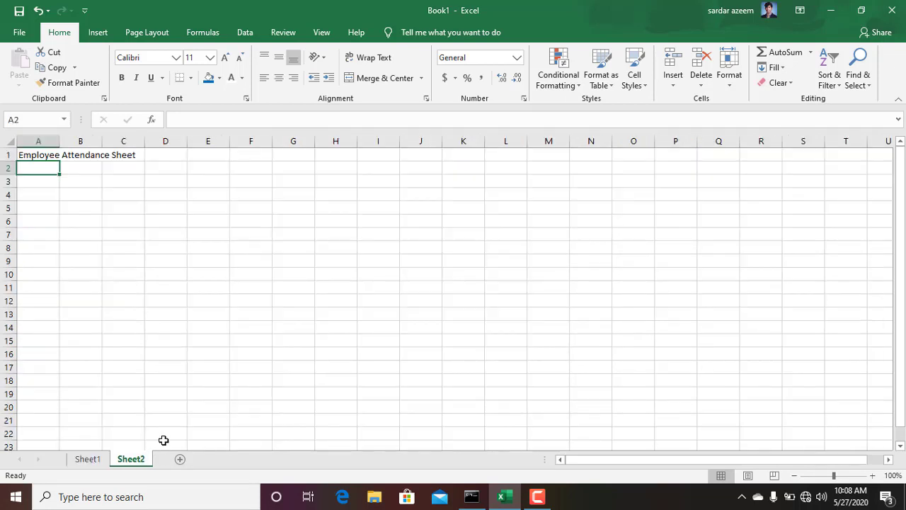
pyautogui.write('For the ')
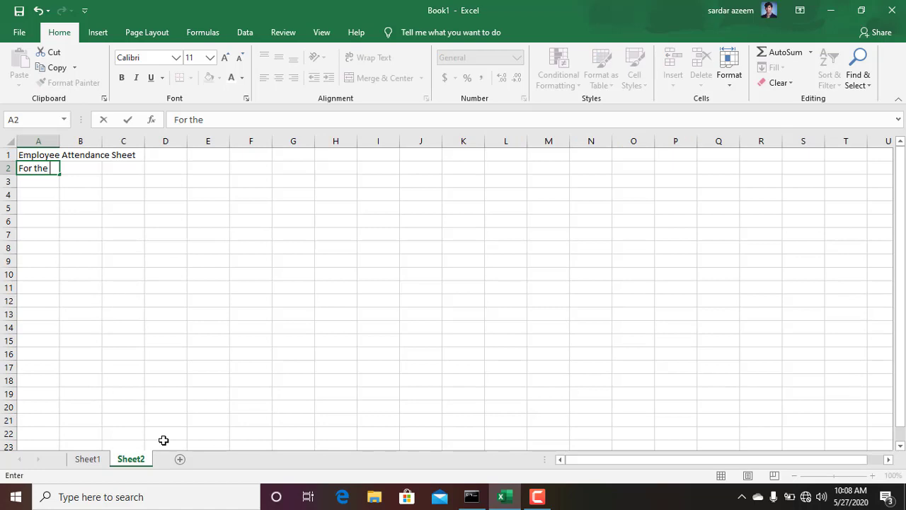
pyautogui.write('Month Of')
pyautogui.press('Return')
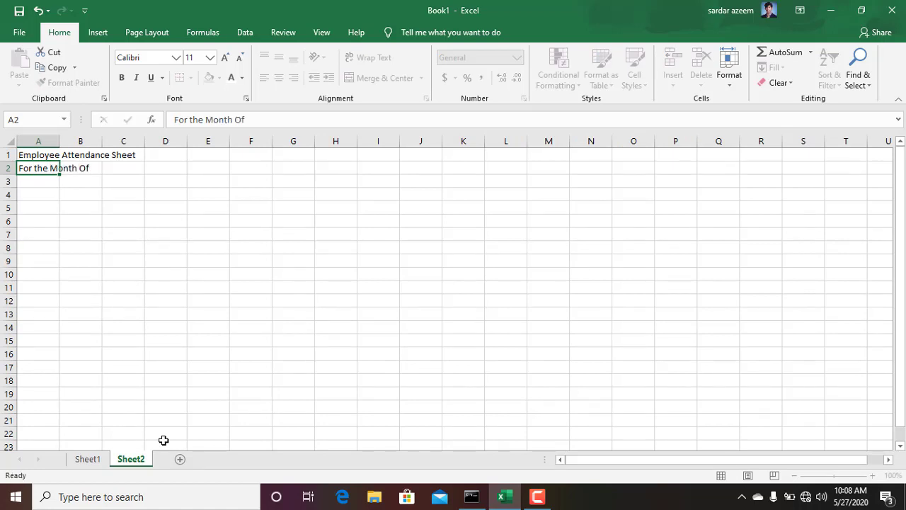
# Enter the section heading "Employee Record" in cell A3.
pyautogui.write('Empl')
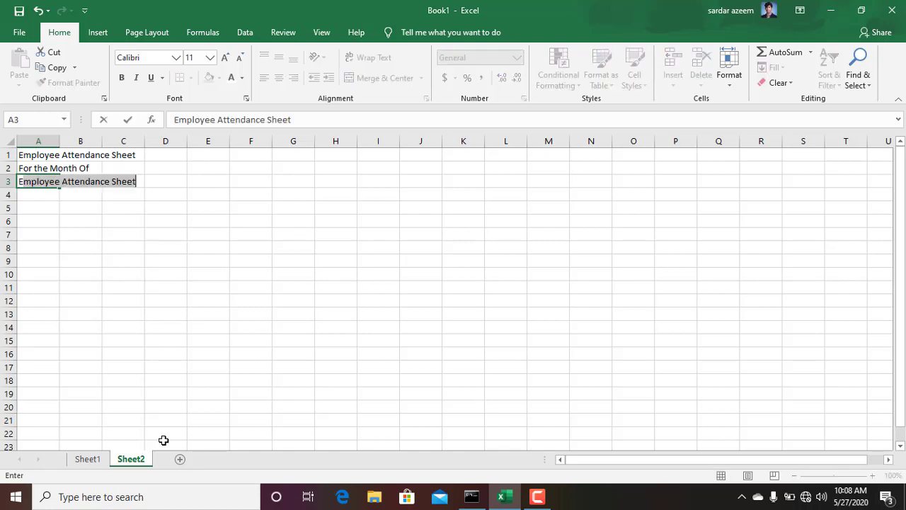
pyautogui.write('oyee ')
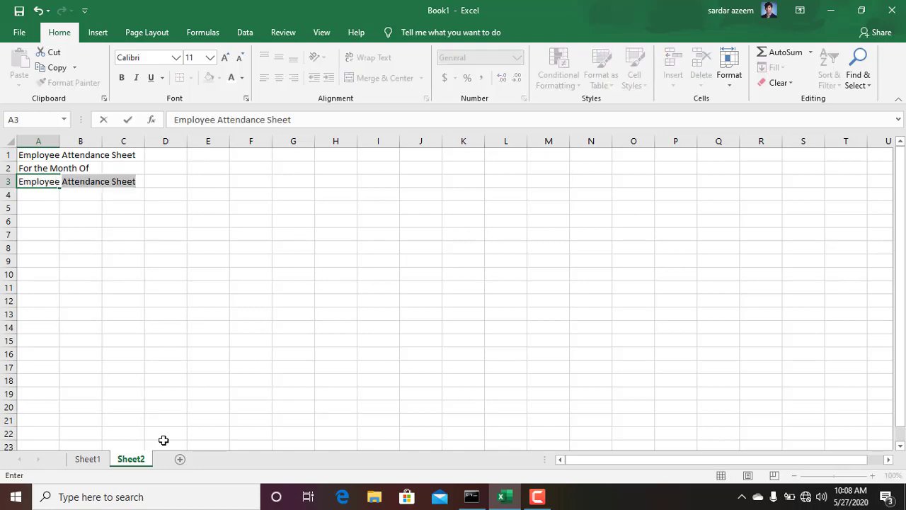
pyautogui.write('Pe')
pyautogui.press('BackSpace')
pyautogui.press('BackSpace')
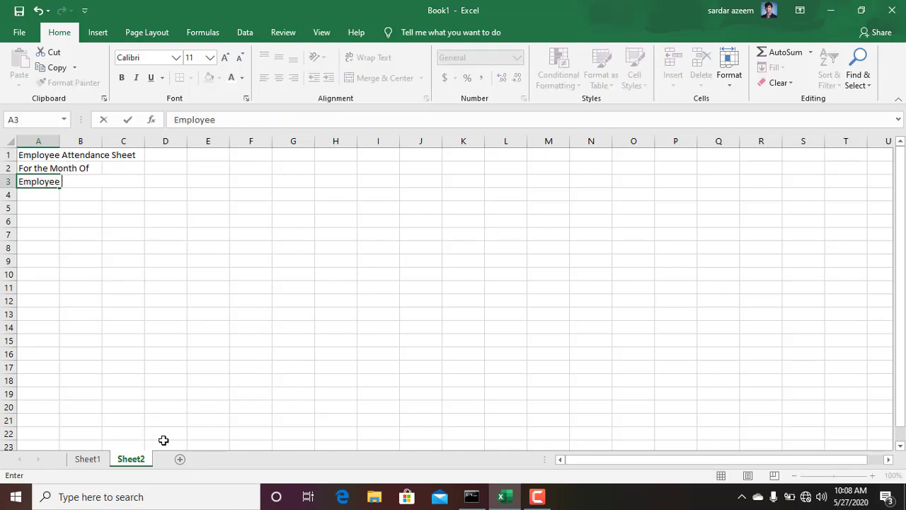
pyautogui.write('Record')
pyautogui.press('Return')
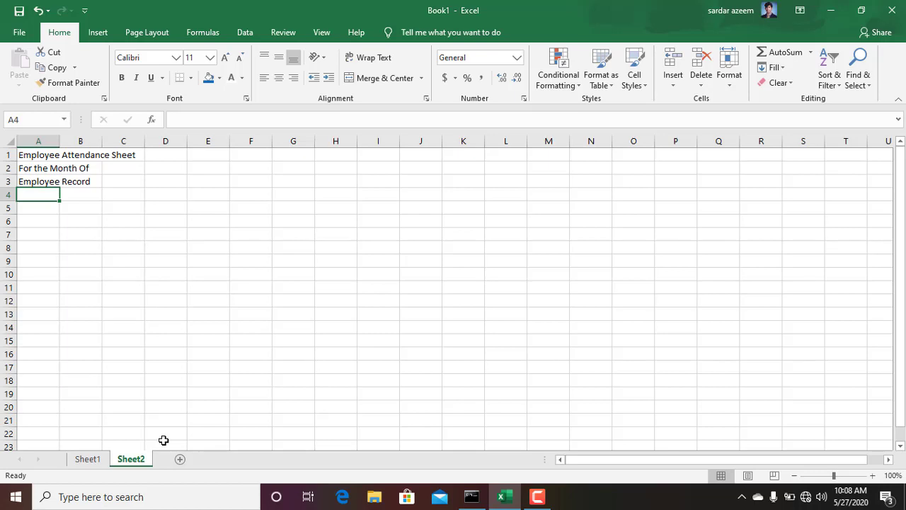
# Enter the column headers "Serial Number" in A4 and "Employee Name" in B4.
pyautogui.write('Ser')
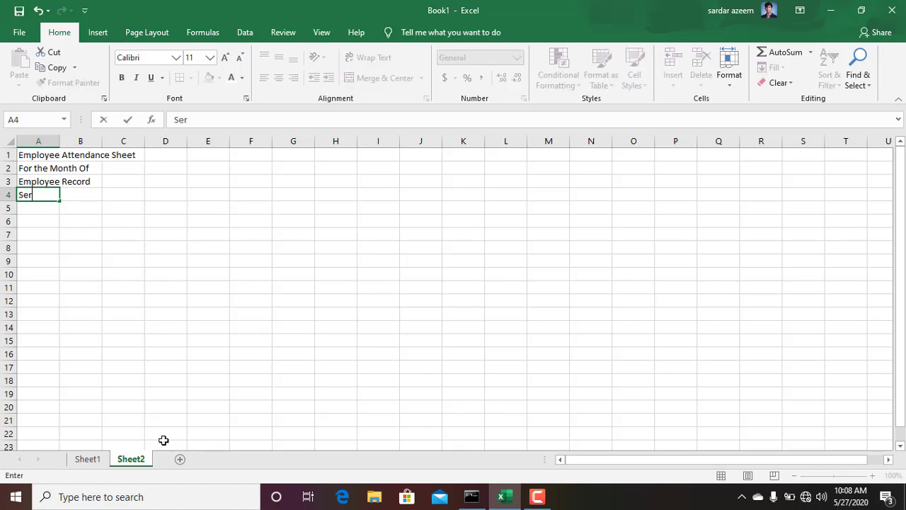
pyautogui.write('ial Number')
pyautogui.press('Tab')
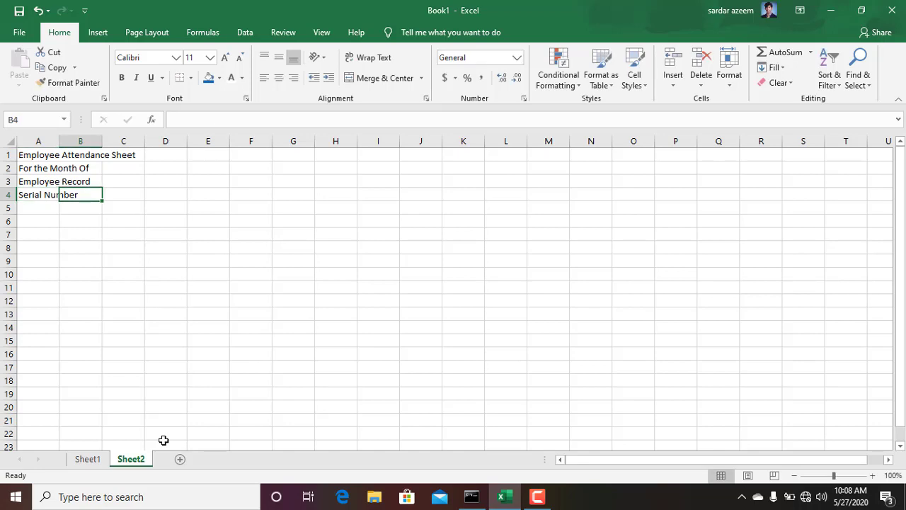
pyautogui.write('EM')
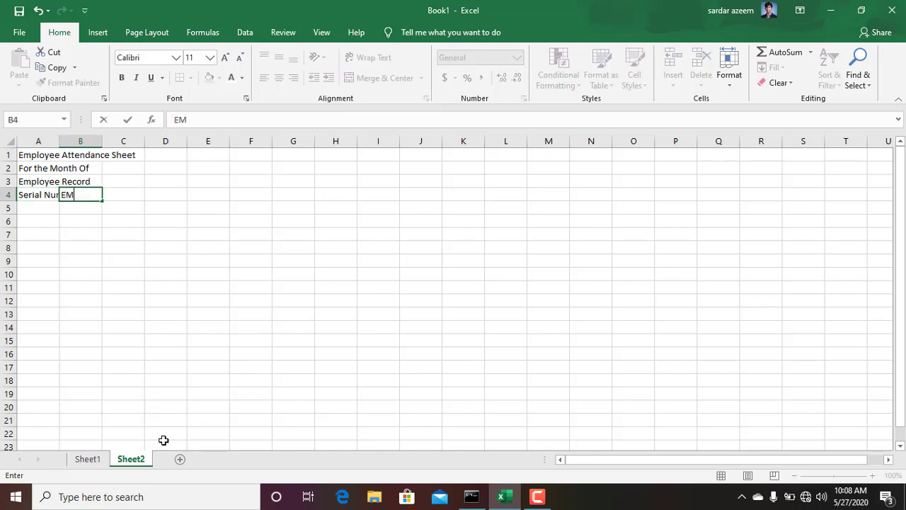
pyautogui.press('BackSpace')
pyautogui.write('mployy')
pyautogui.press('BackSpace')
pyautogui.write('ee')
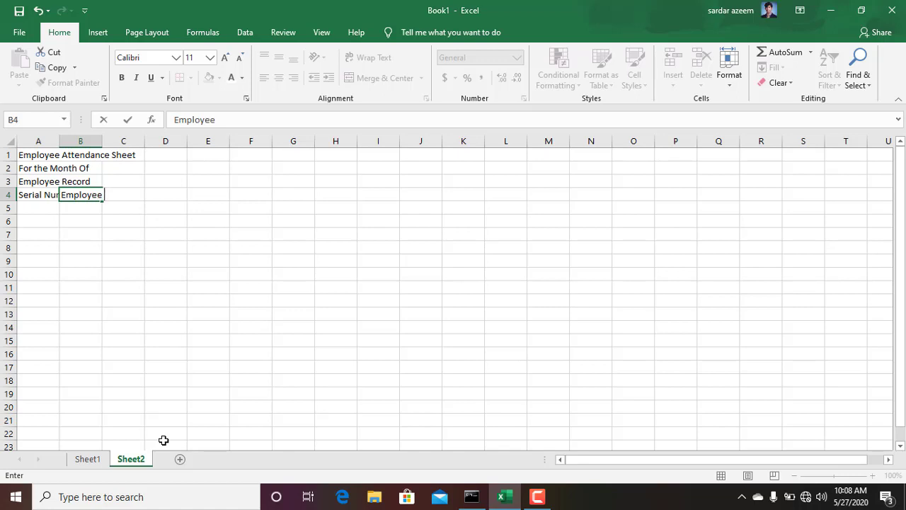
pyautogui.write(' Name')
pyautogui.press('Tab')
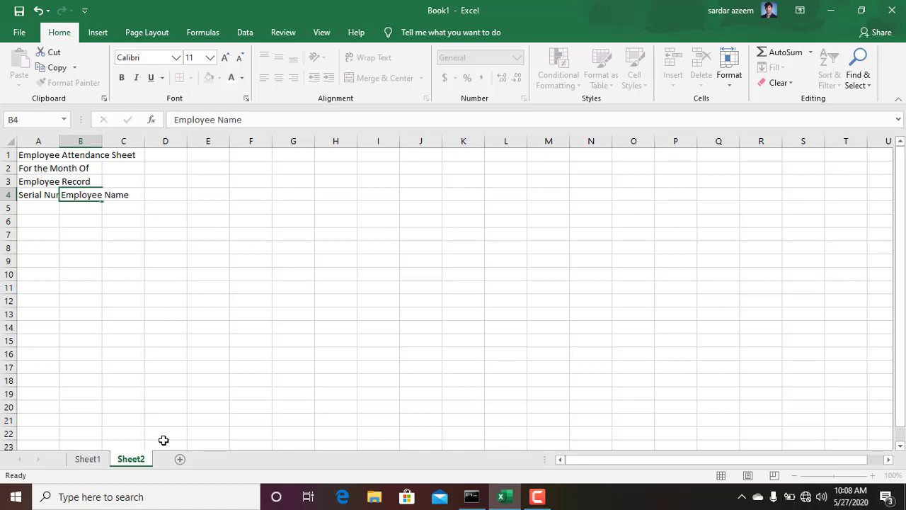
# Enter the column headers "Designition" in C4 and "Department" in D4.
pyautogui.write('Designition')
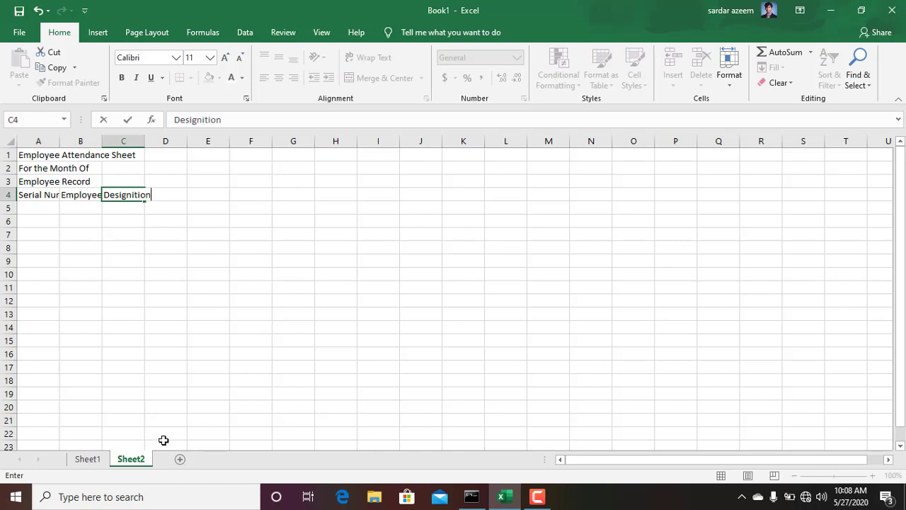
pyautogui.press('Tab')
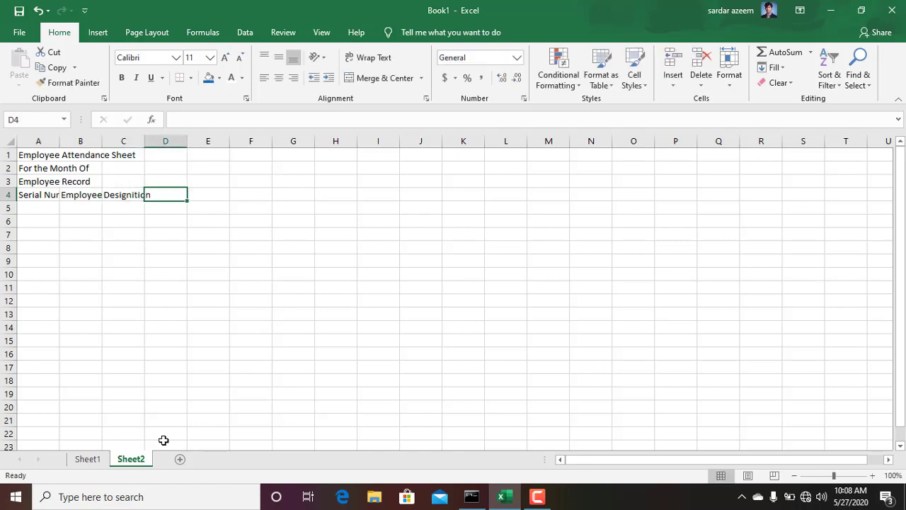
pyautogui.write('Dep')
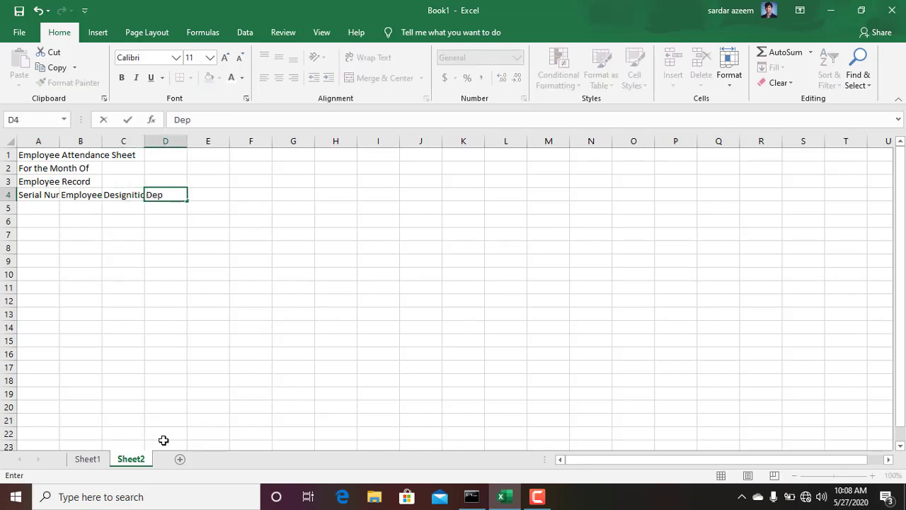
pyautogui.write('artment')
pyautogui.press('Tab')
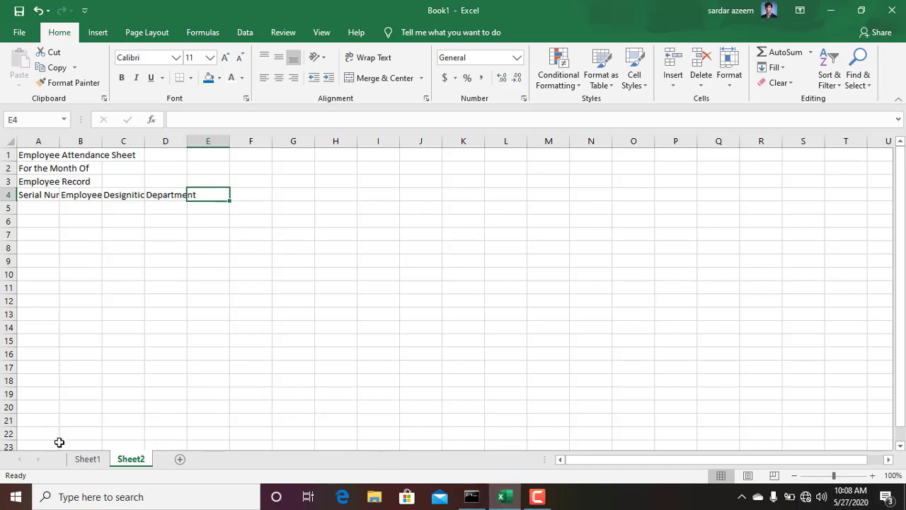
# Check on Sheet1 where the row of day numbers starts beside the Employee Record heading.
pyautogui.click(85, 460)
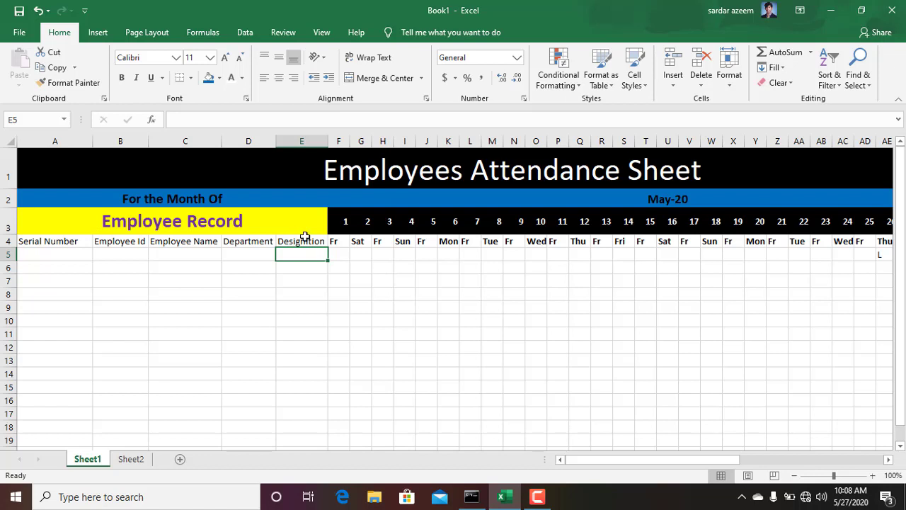
pyautogui.click(341, 225)
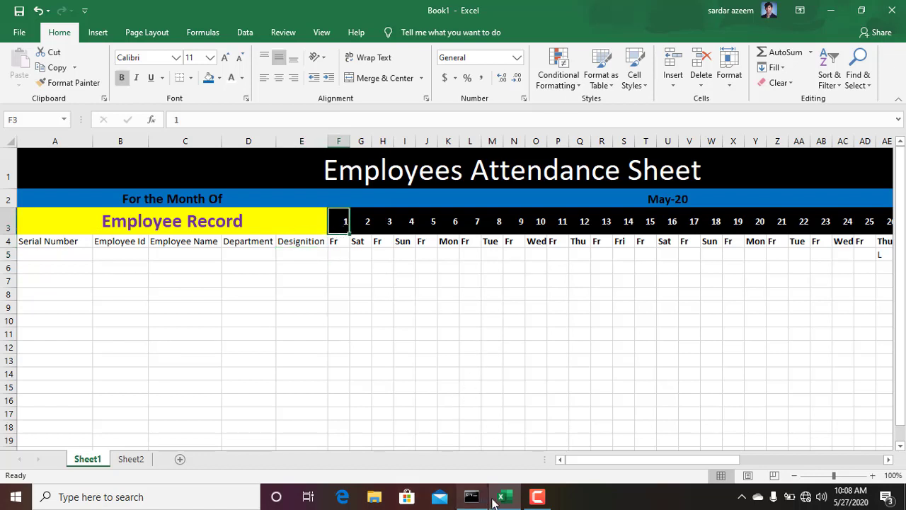
pyautogui.click(538, 497)
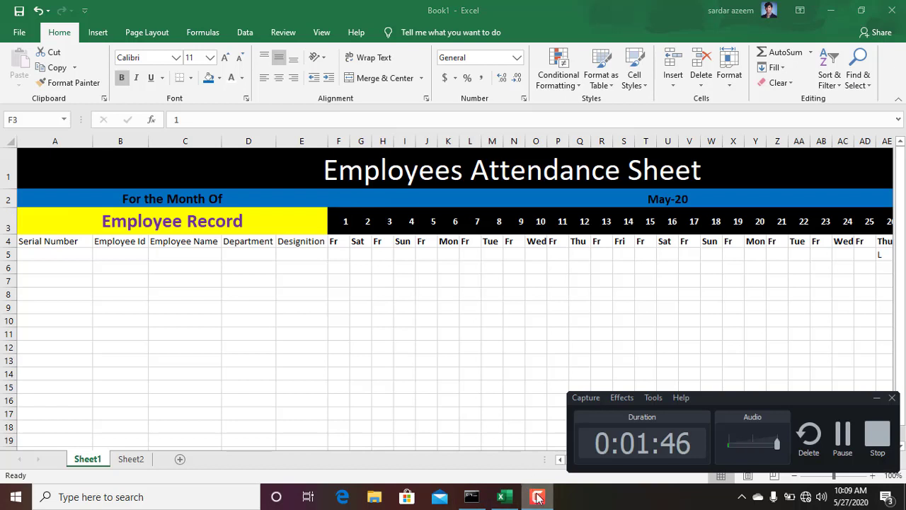
pyautogui.click(538, 496)
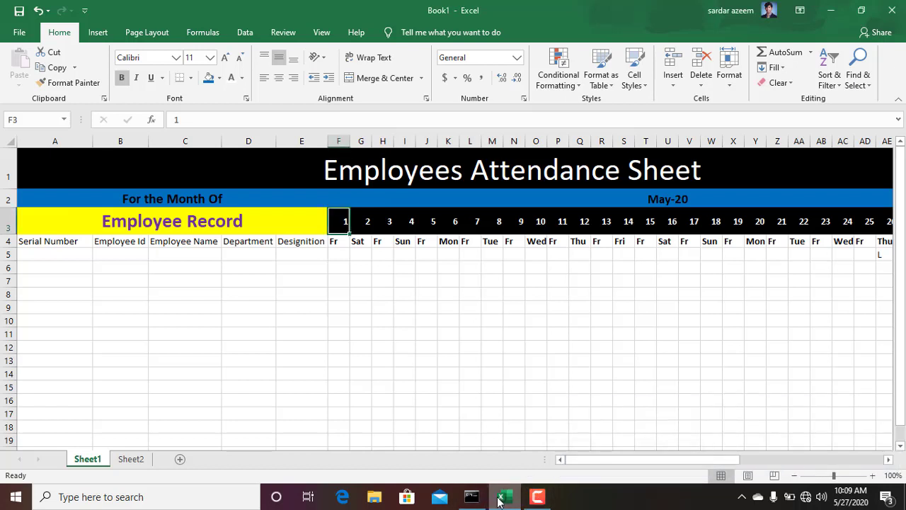
# Enter 1 in E4 and 2 in F4 on Sheet2, and extend the series across row 4 to 31 in AI4.
pyautogui.click(133, 459)
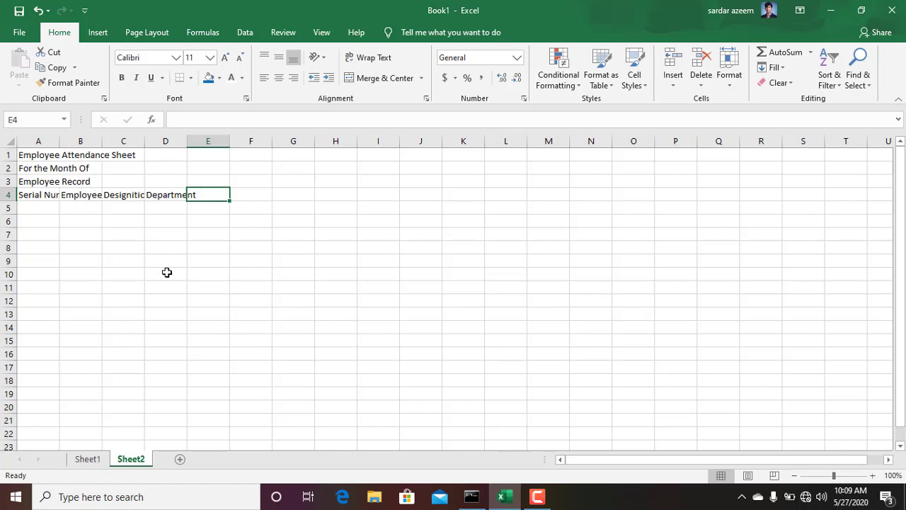
pyautogui.write('1')
pyautogui.press('Tab')
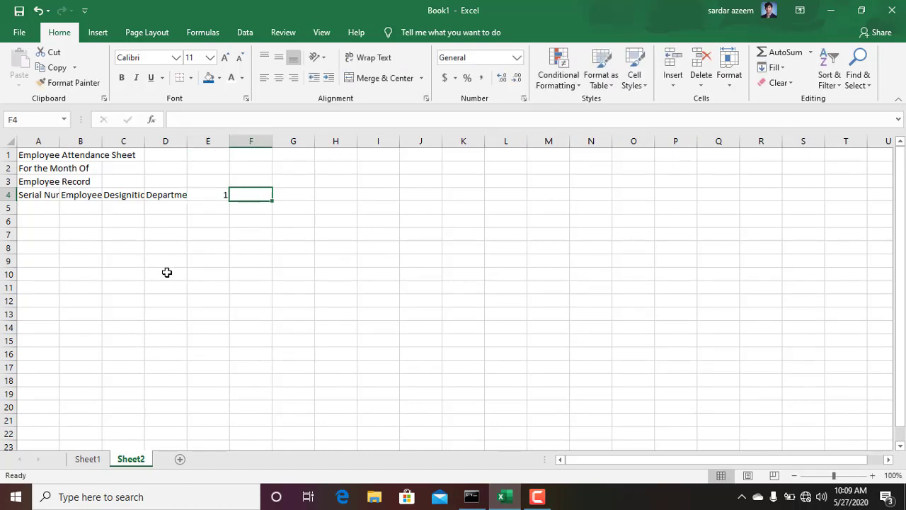
pyautogui.write('2')
pyautogui.click(193, 274)
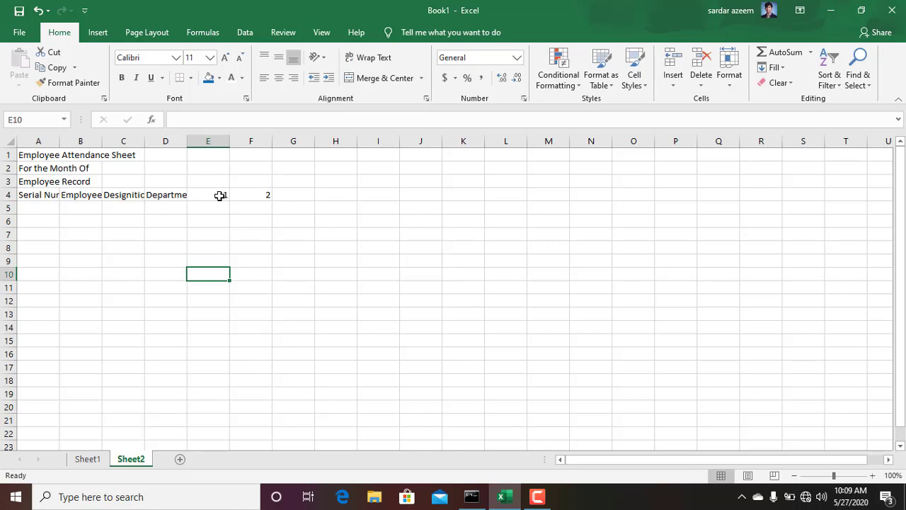
pyautogui.moveTo(220, 196); pyautogui.dragTo(268, 188)
pyautogui.moveTo(202, 193); pyautogui.dragTo(357, 194)
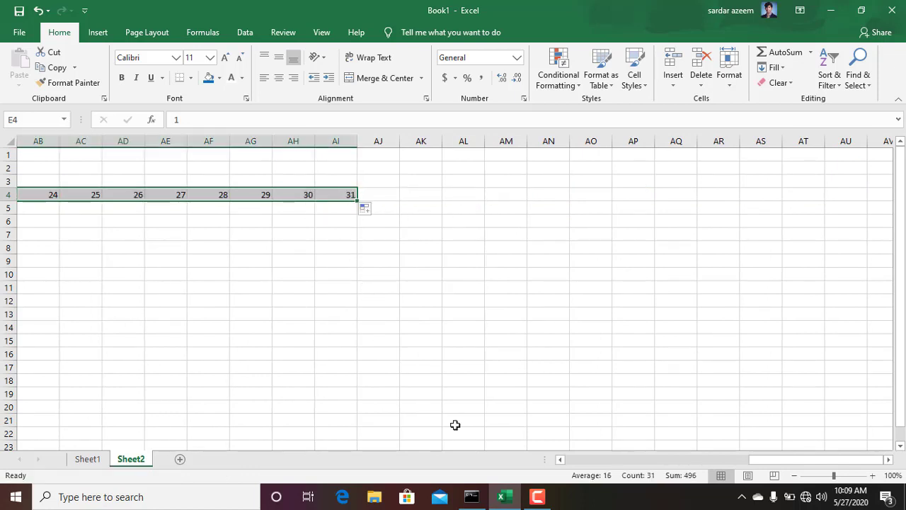
# Set the width of the day-number columns E through AI to 4.
pyautogui.click(560, 459)
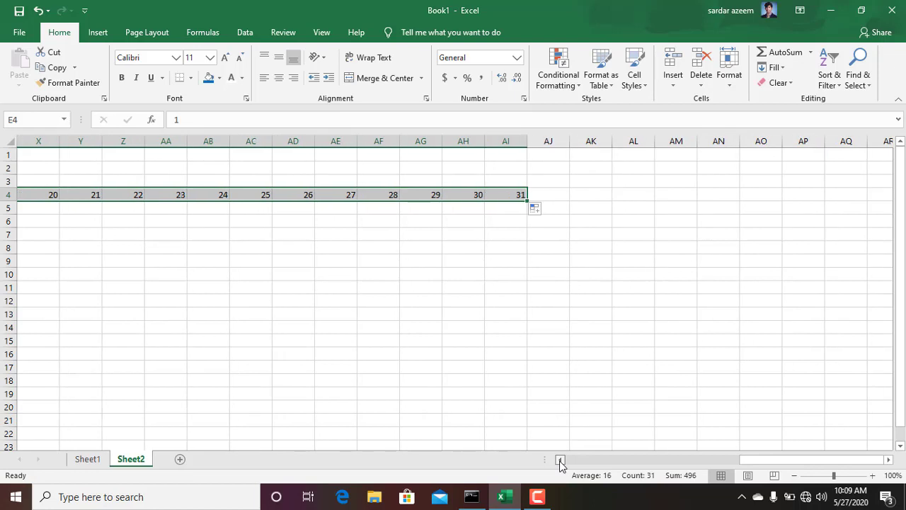
pyautogui.moveTo(559, 460); pyautogui.dragTo(560, 461)
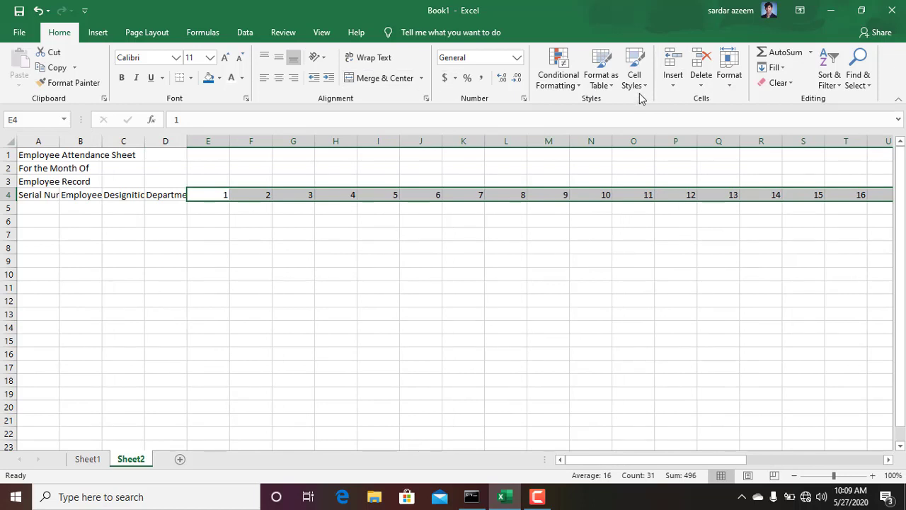
pyautogui.click(736, 86)
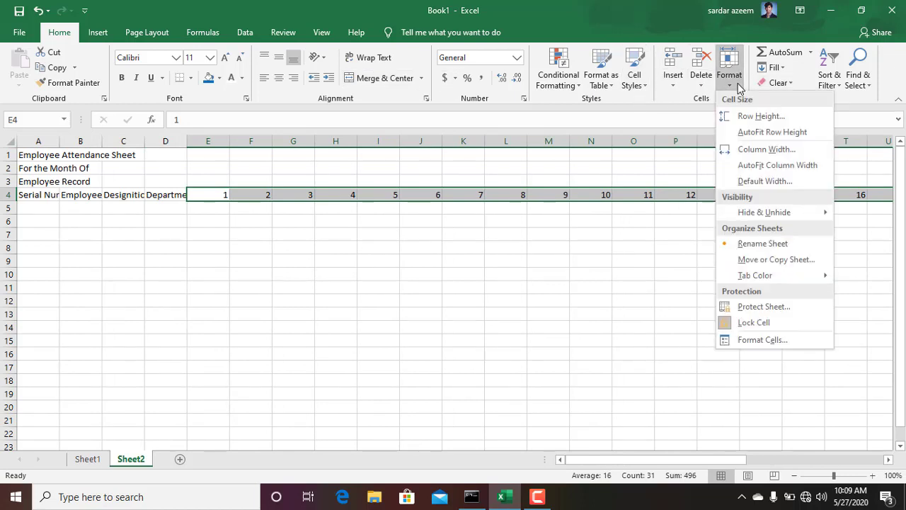
pyautogui.click(743, 150)
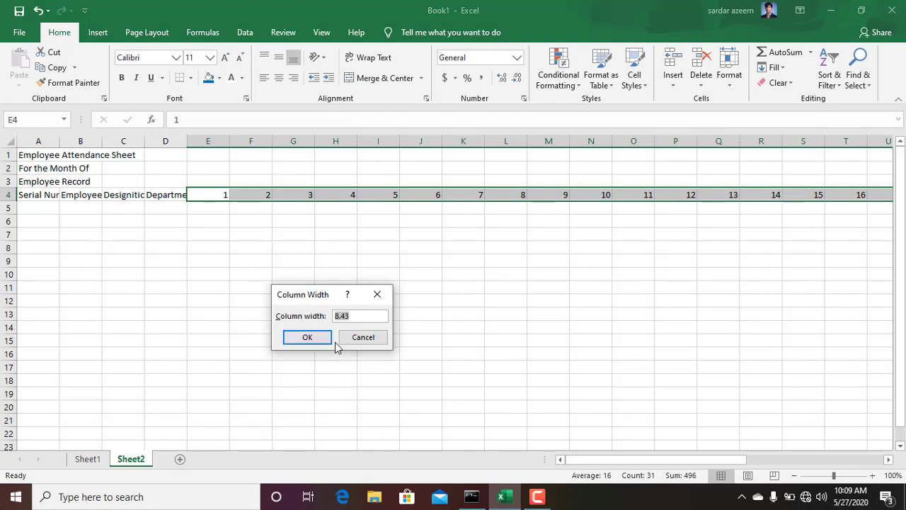
pyautogui.write('4')
pyautogui.press('Return')
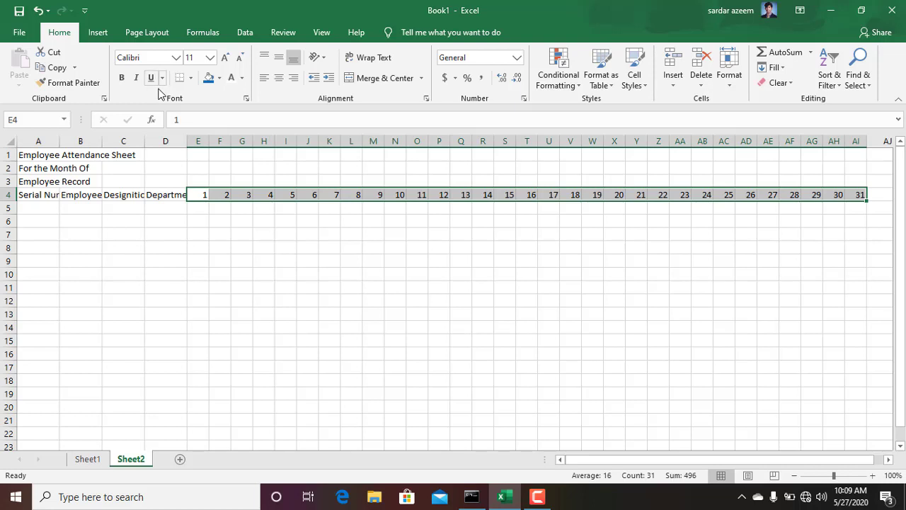
# Make the day numbers 1 to 31 bold, top-aligned and horizontally centred.
pyautogui.click(122, 76)
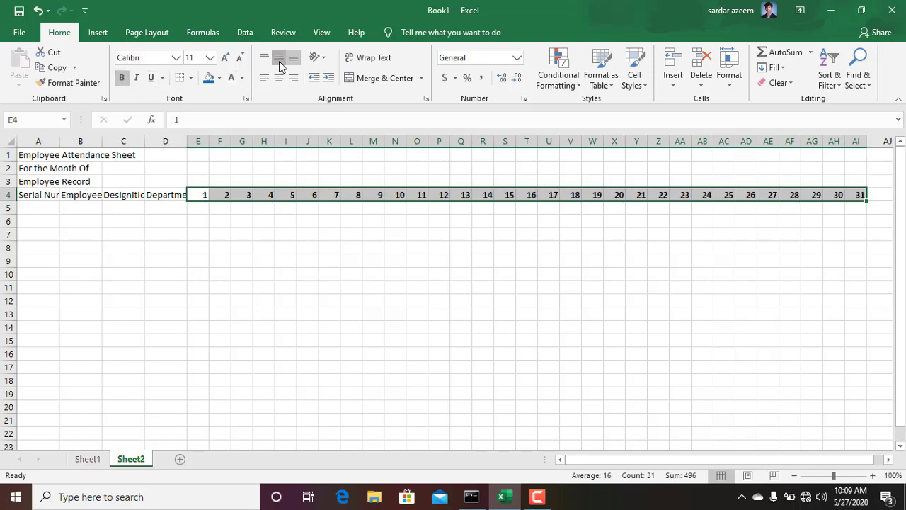
pyautogui.click(280, 60)
pyautogui.click(263, 57)
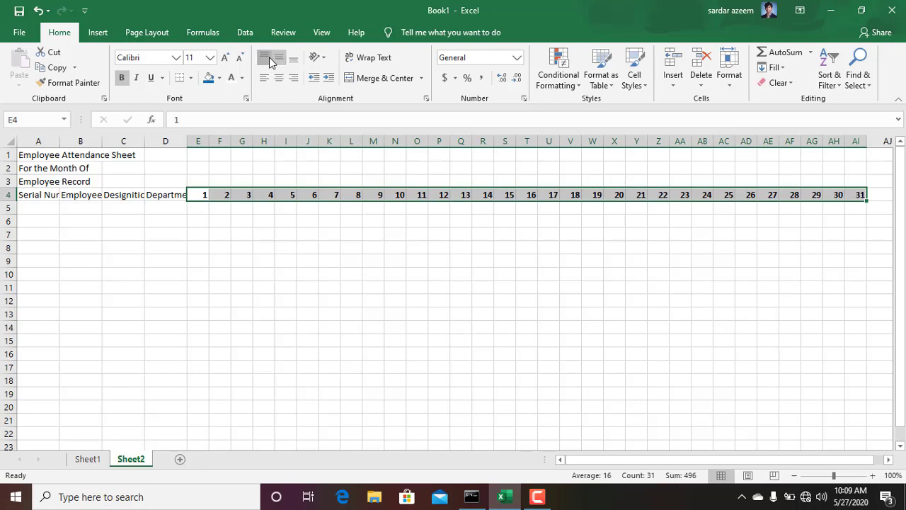
pyautogui.click(279, 78)
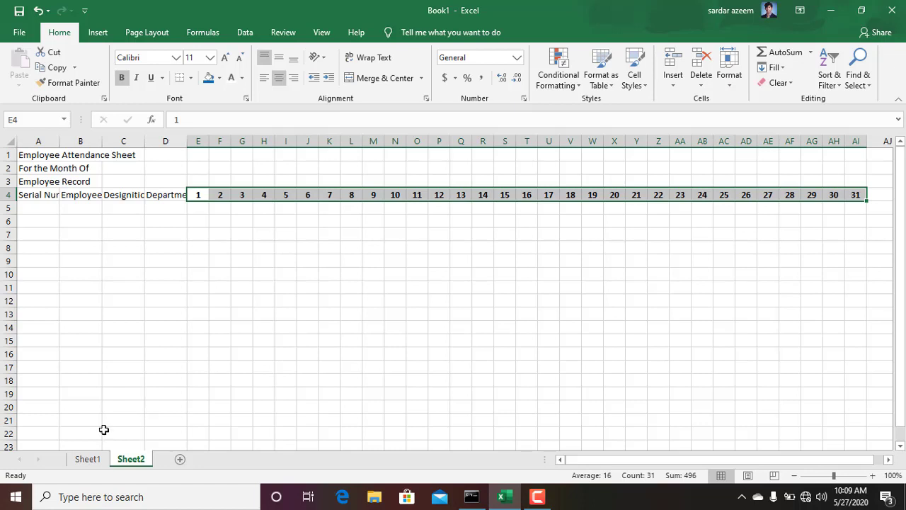
# Check on Sheet1 which rows hold the day numbers and the weekday names, and return to Sheet2.
pyautogui.click(88, 458)
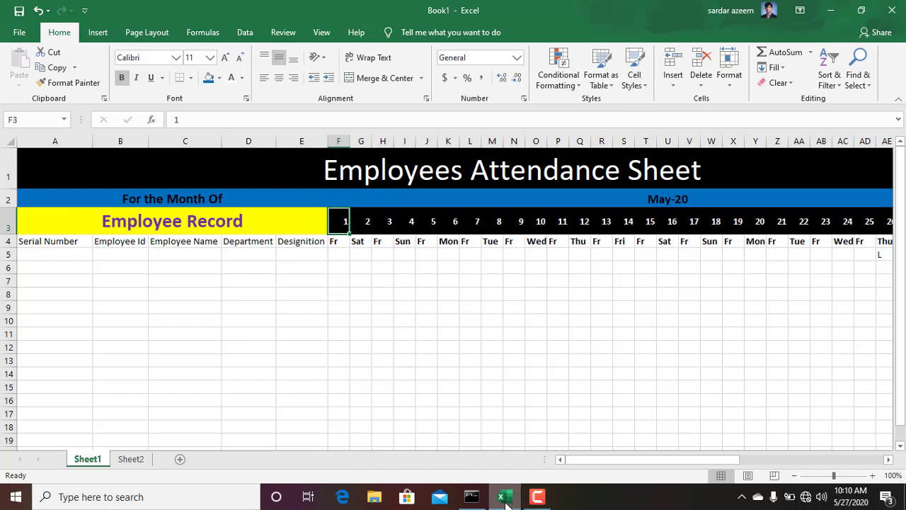
pyautogui.click(131, 461)
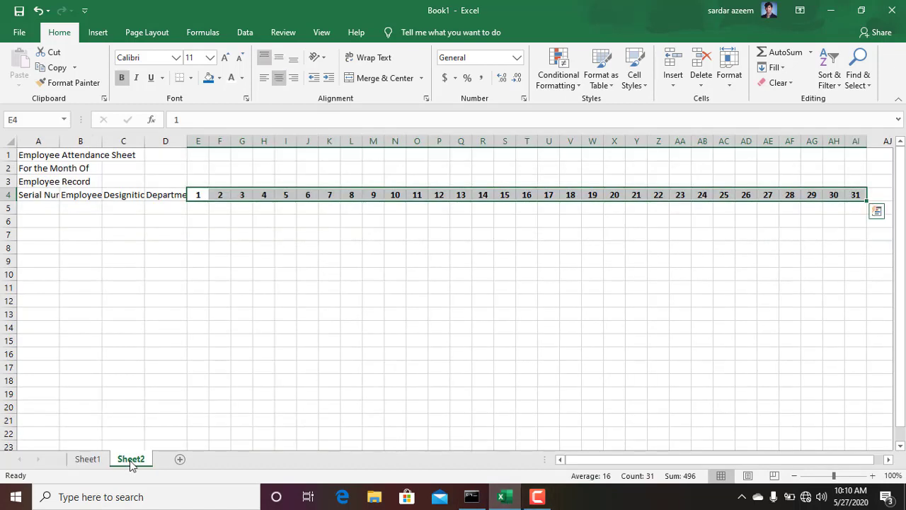
pyautogui.click(536, 497)
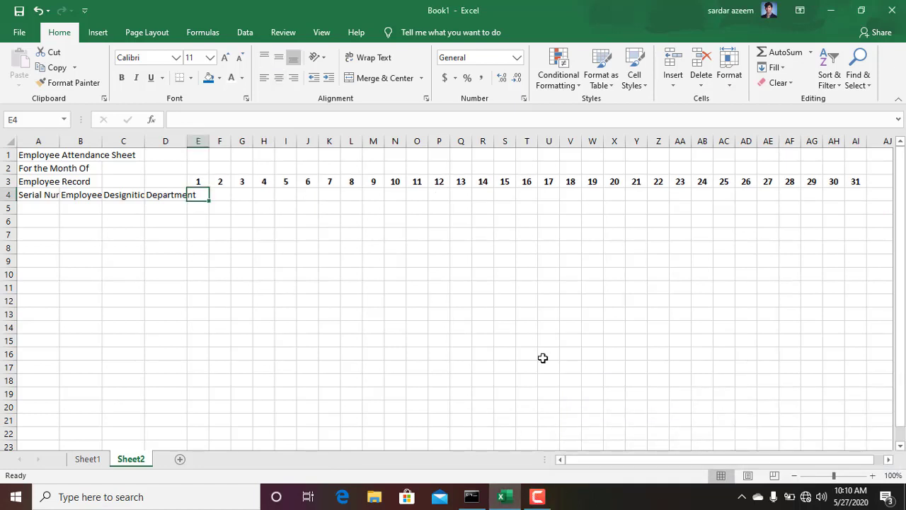
# Look up the weekday of May 1, 2020 in the system calendar, and enter "Fr" in E4 and "Sat" in F4.
pyautogui.click(853, 496)
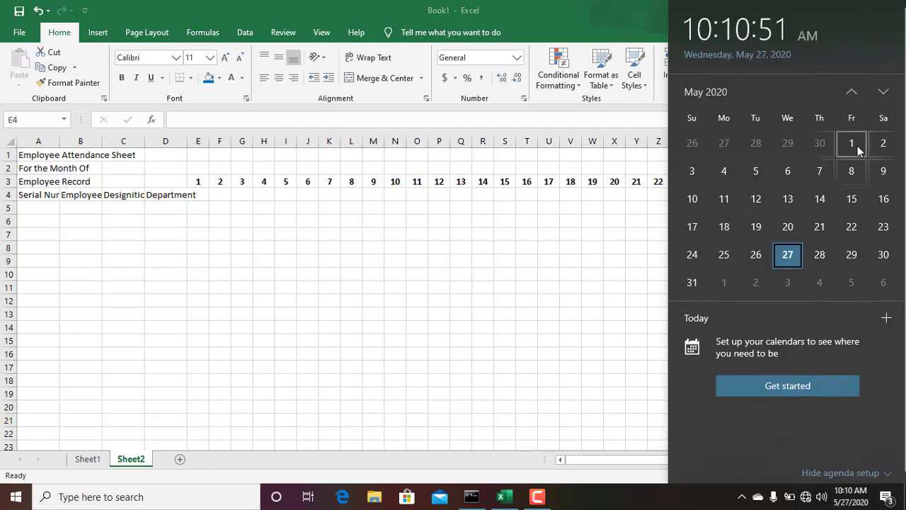
pyautogui.click(206, 195)
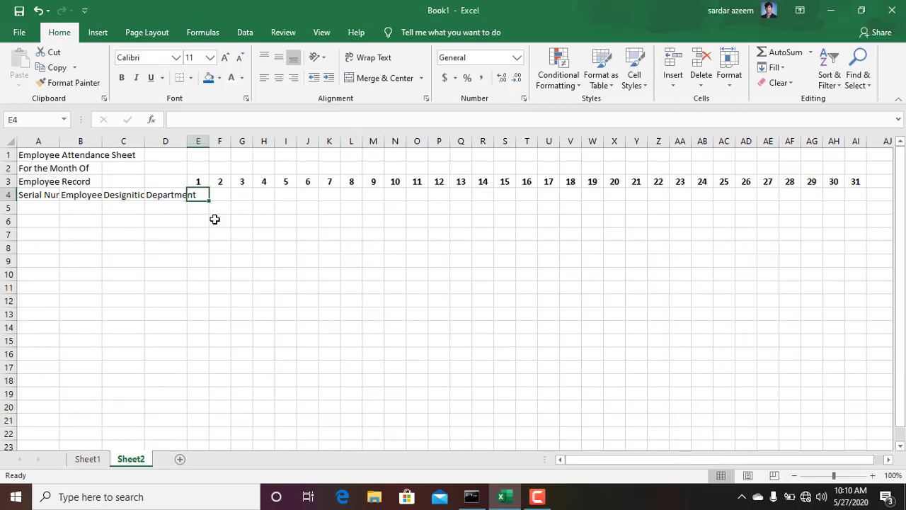
pyautogui.write('FR')
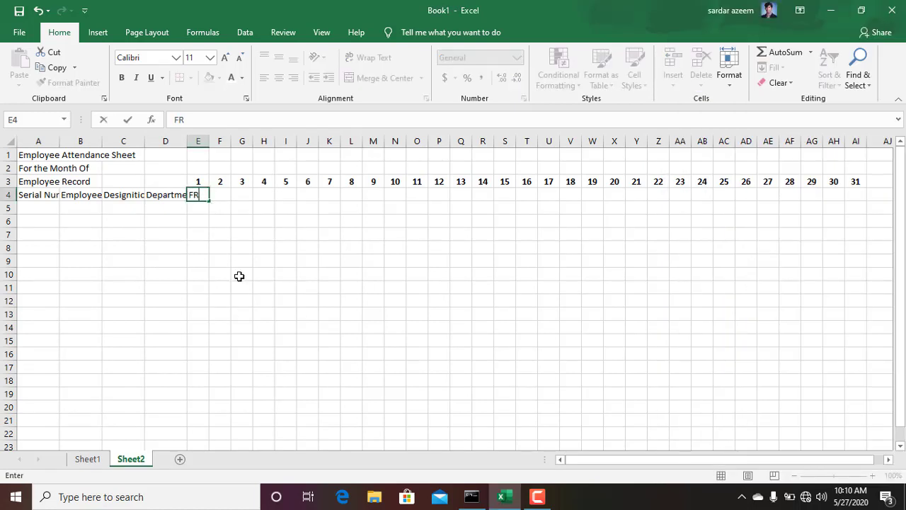
pyautogui.press('BackSpace')
pyautogui.press('Tab')
pyautogui.write('Sa')
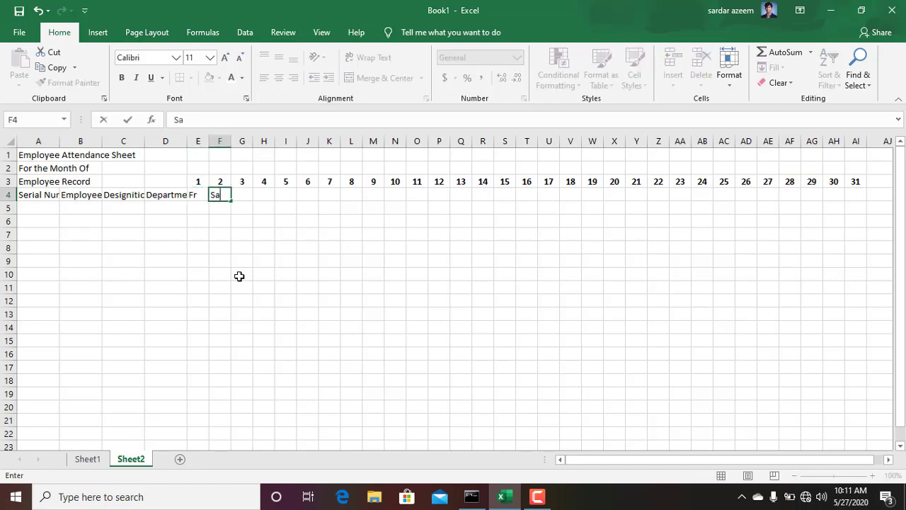
# Extend the weekday entries in E4:F4 across row 4 to AI4.
pyautogui.press('Left')
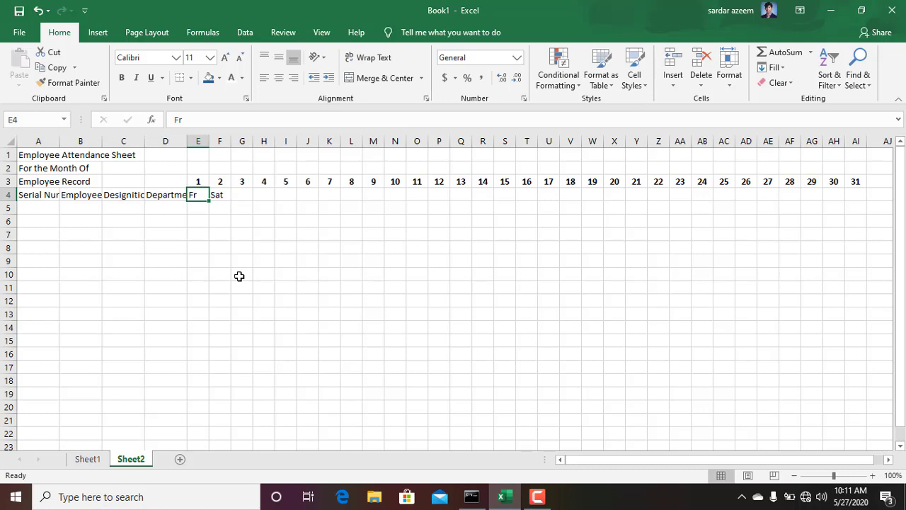
pyautogui.hotkey('shift', 'Right')
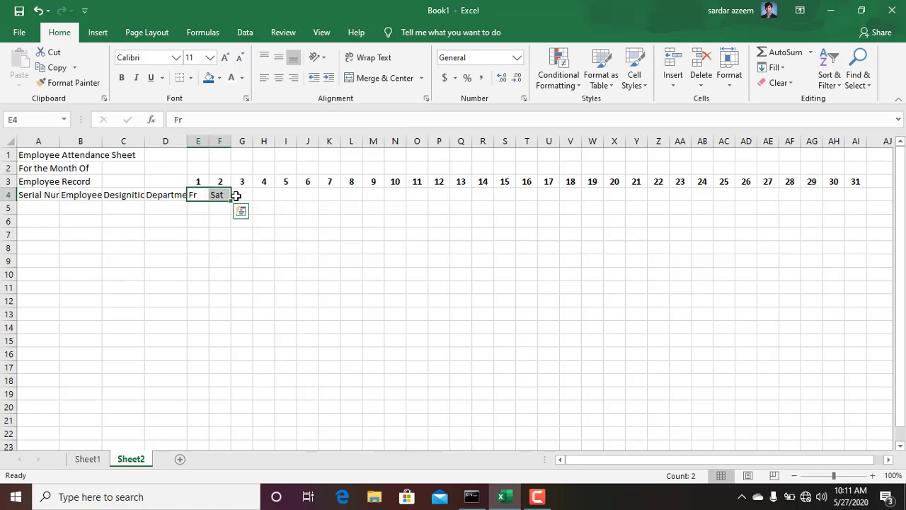
pyautogui.moveTo(236, 196); pyautogui.dragTo(286, 193)
pyautogui.moveTo(526, 189); pyautogui.dragTo(866, 197)
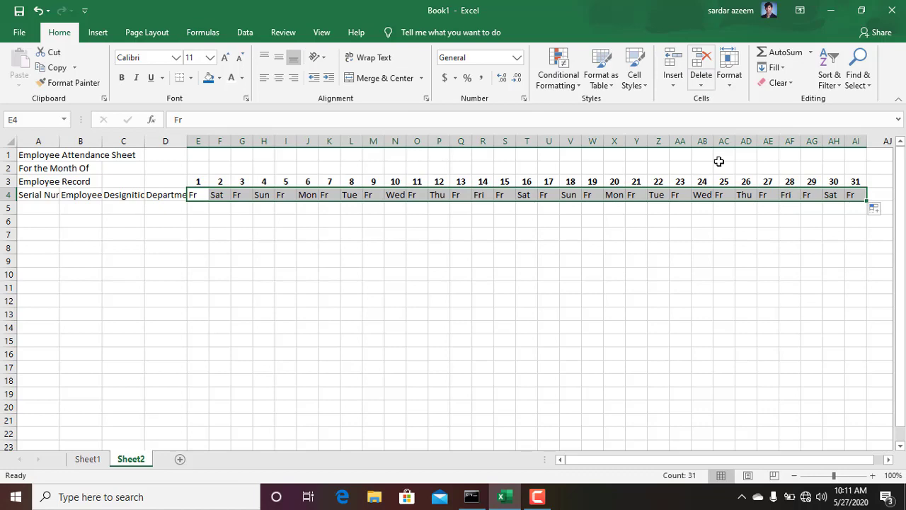
# Examine the Summary section beyond day 31 on Sheet1, and return to Sheet2.
pyautogui.click(88, 460)
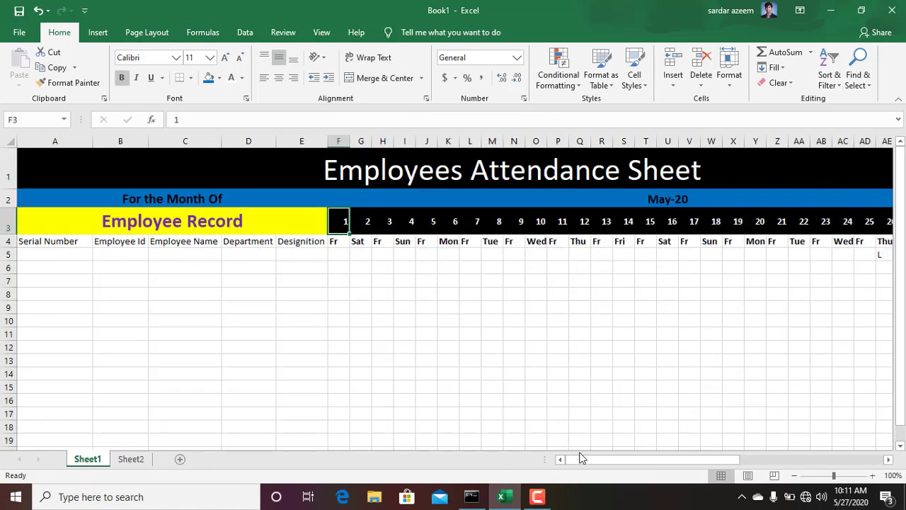
pyautogui.moveTo(580, 457); pyautogui.dragTo(754, 464)
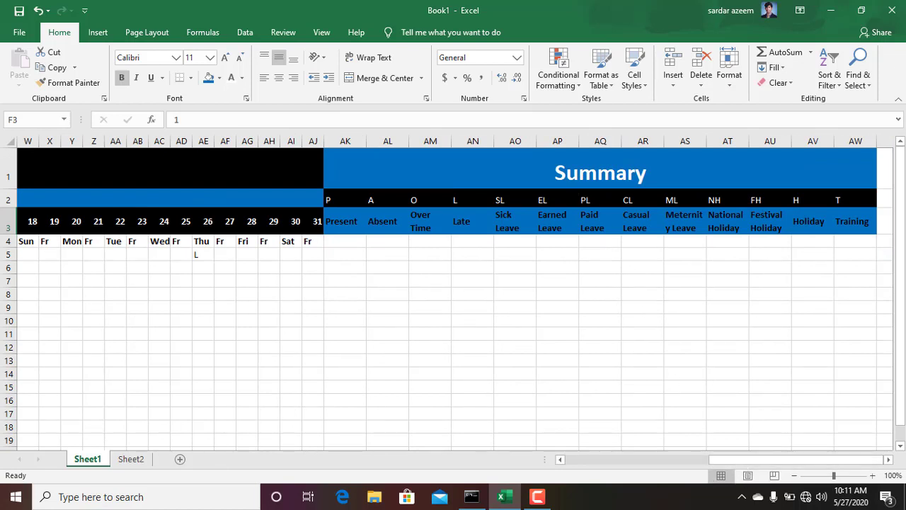
pyautogui.click(504, 499)
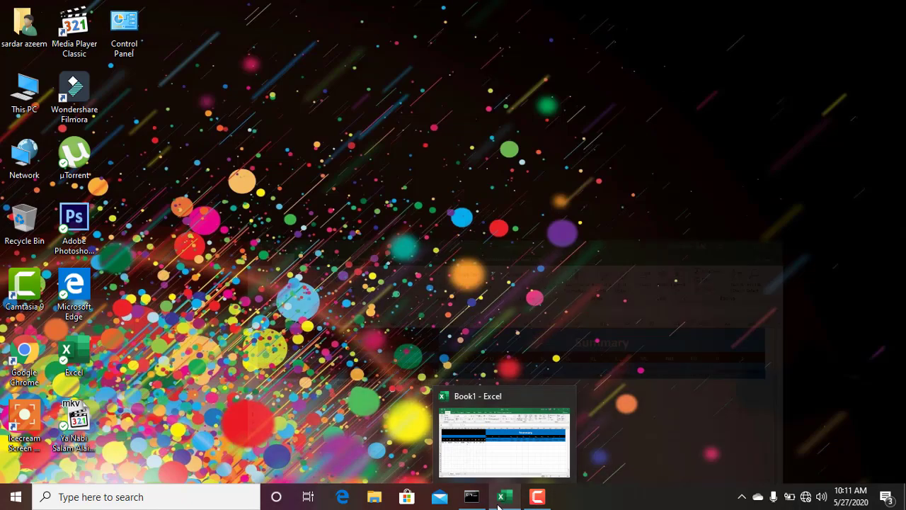
pyautogui.click(508, 496)
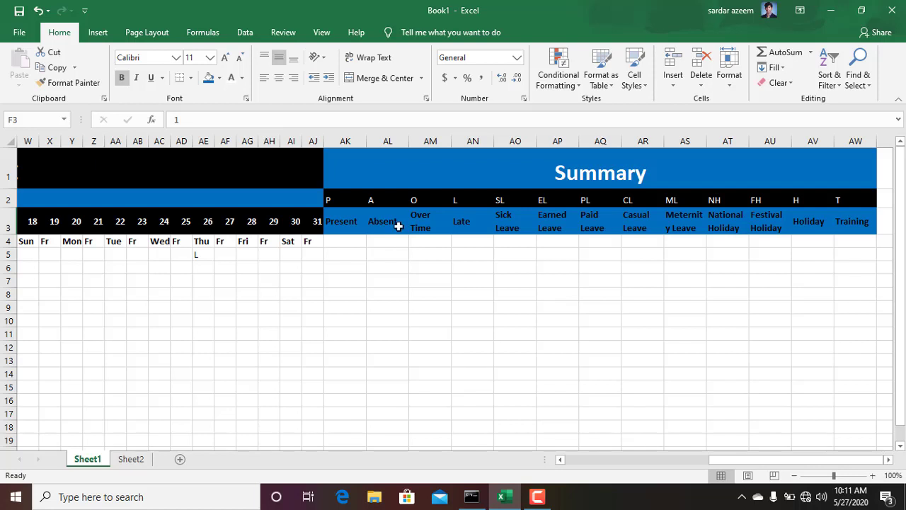
pyautogui.click(131, 459)
pyautogui.click(285, 157)
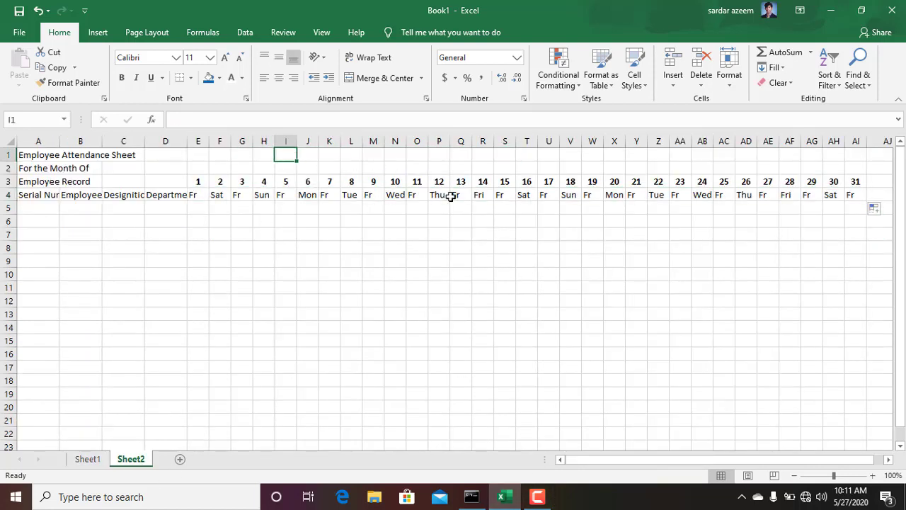
pyautogui.write('Sum')
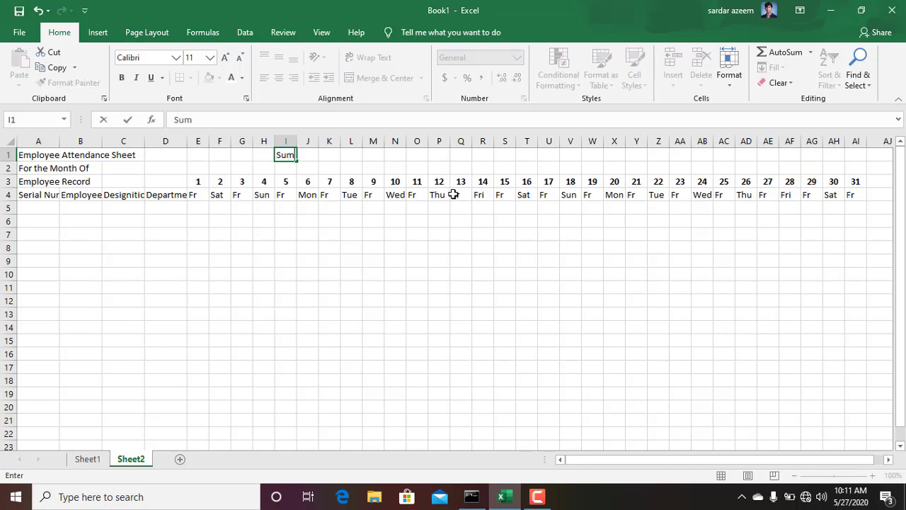
pyautogui.write('mary')
pyautogui.press('Return')
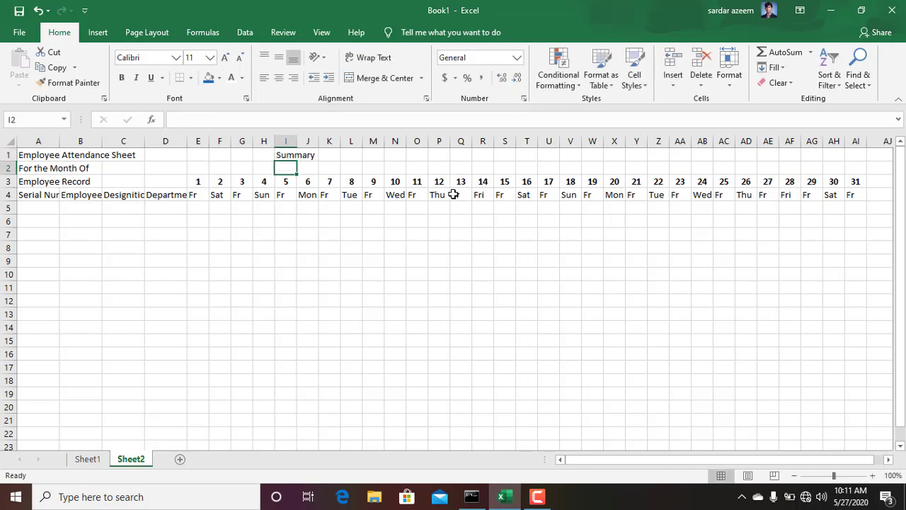
pyautogui.press('Left')
pyautogui.press('Up')
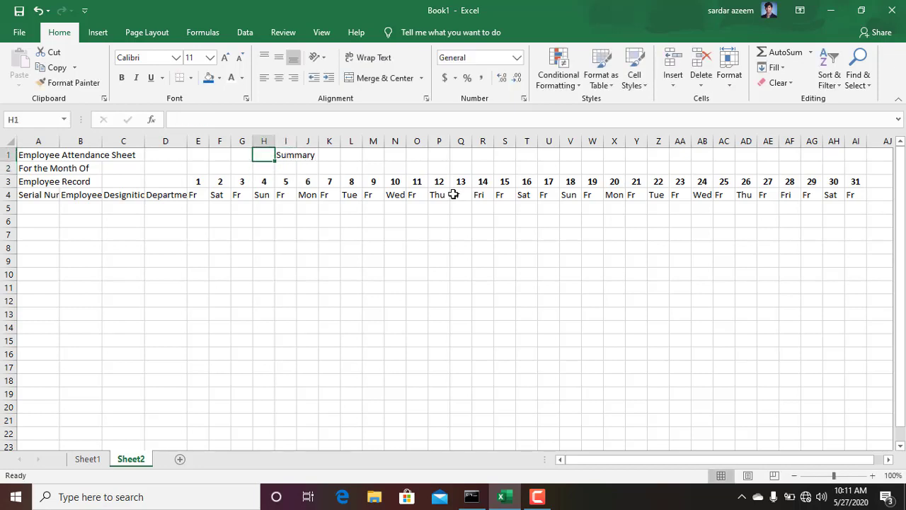
pyautogui.press('Right')
pyautogui.press('Delete')
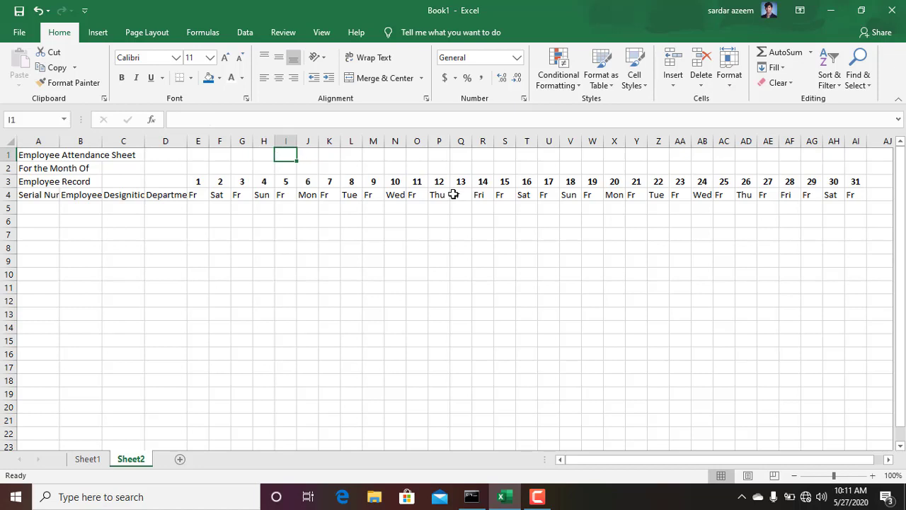
# Enter the heading "Summary" in AJ1, just past the day 31 column.
pyautogui.press('Right')
pyautogui.press('Right')
pyautogui.press('Right')
pyautogui.press('Right')
pyautogui.press('Right')
pyautogui.press('Right')
pyautogui.press('Right')
pyautogui.press('Right')
pyautogui.press('Right')
pyautogui.press('Right')
pyautogui.press('Right')
pyautogui.press('Right')
pyautogui.press('Right')
pyautogui.press('Right')
pyautogui.press('Right')
pyautogui.press('Right')
pyautogui.press('Right')
pyautogui.press('Right')
pyautogui.press('Right')
pyautogui.press('Right')
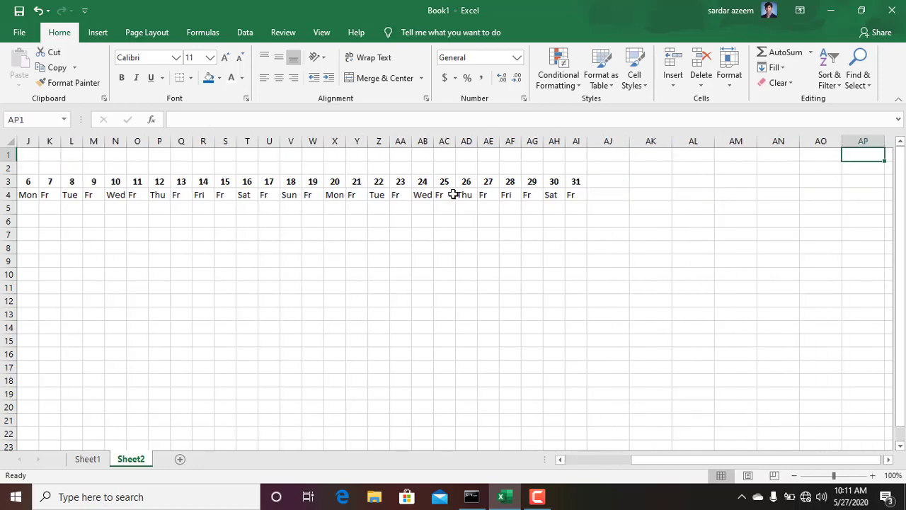
pyautogui.press('Left')
pyautogui.press('Left')
pyautogui.press('Left')
pyautogui.press('Left')
pyautogui.press('Left')
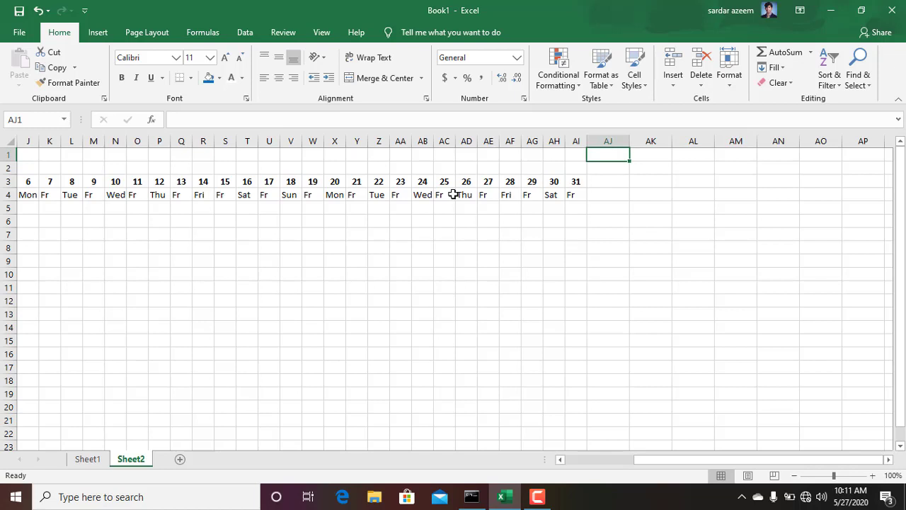
pyautogui.write('Summary')
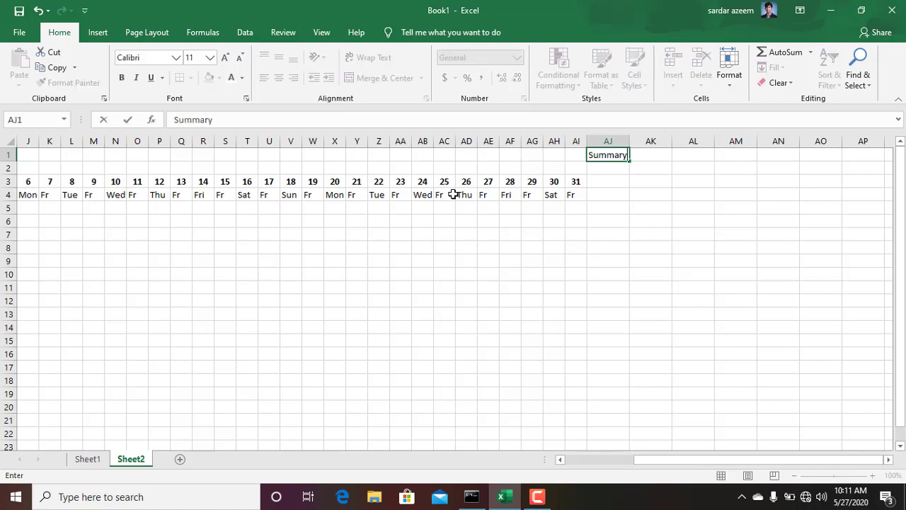
pyautogui.press('Return')
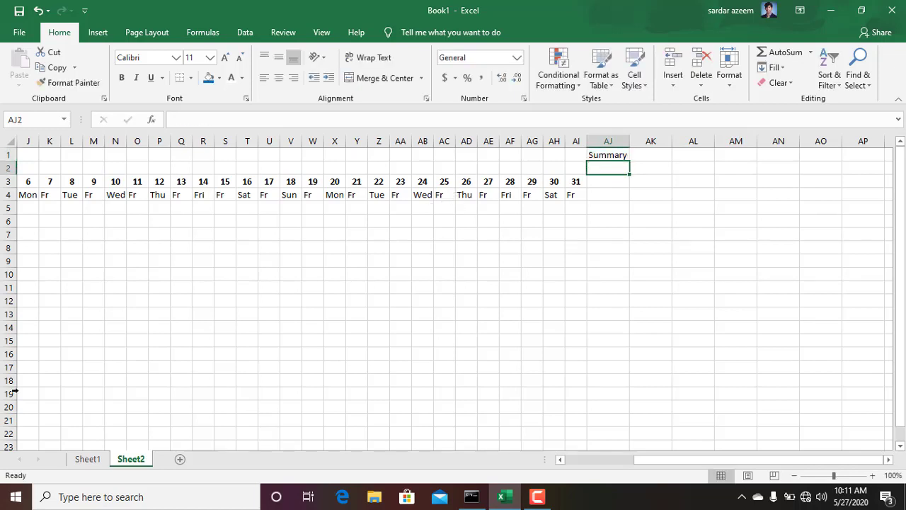
# Copy the row of attendance codes P through T in AK2:AW2 on Sheet1 to Sheet2, starting at AJ2.
pyautogui.click(82, 460)
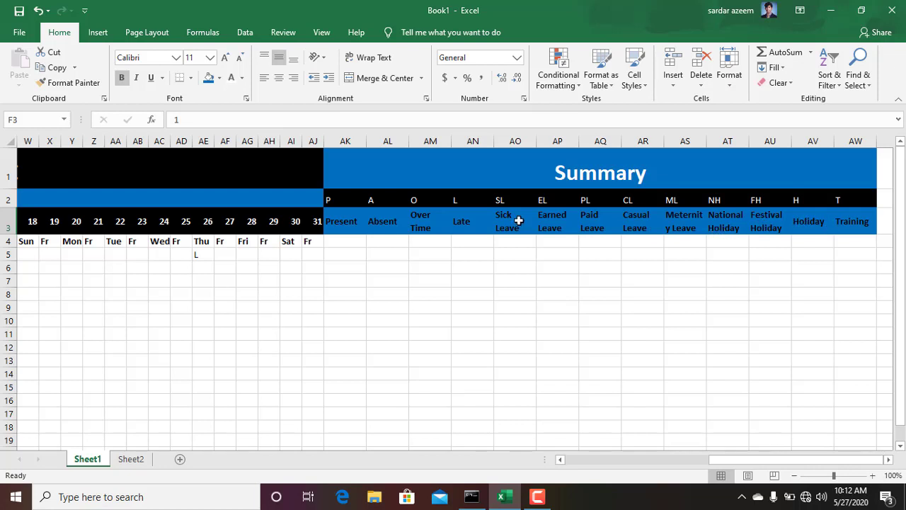
pyautogui.moveTo(332, 199); pyautogui.dragTo(853, 198)
pyautogui.hotkey('ctrl', 'c')
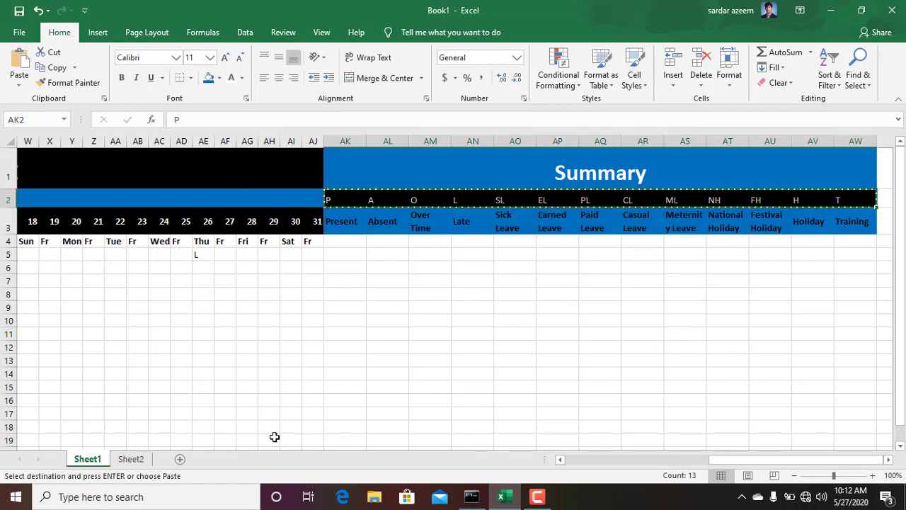
pyautogui.click(131, 459)
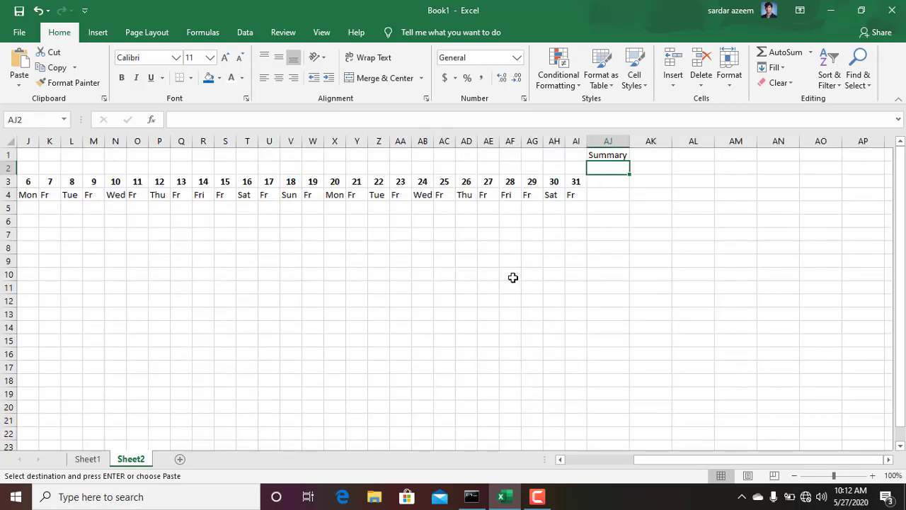
pyautogui.click(102, 460)
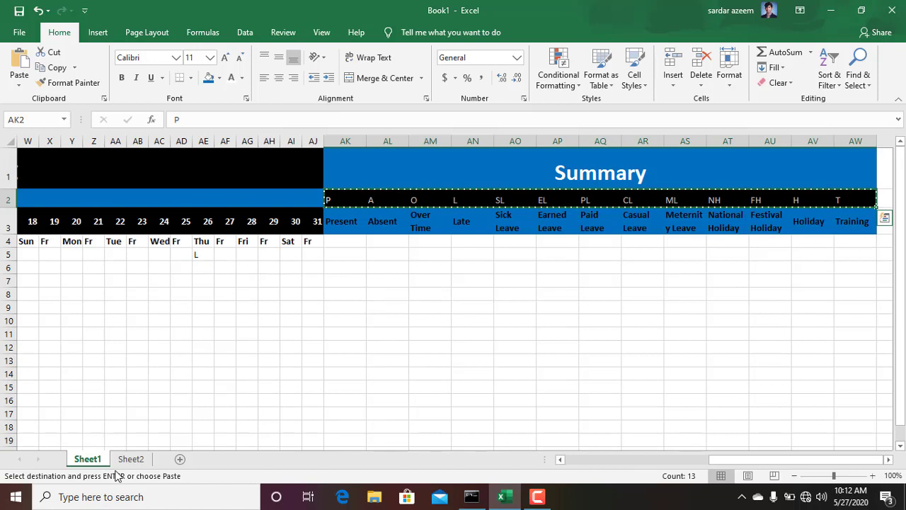
pyautogui.click(130, 459)
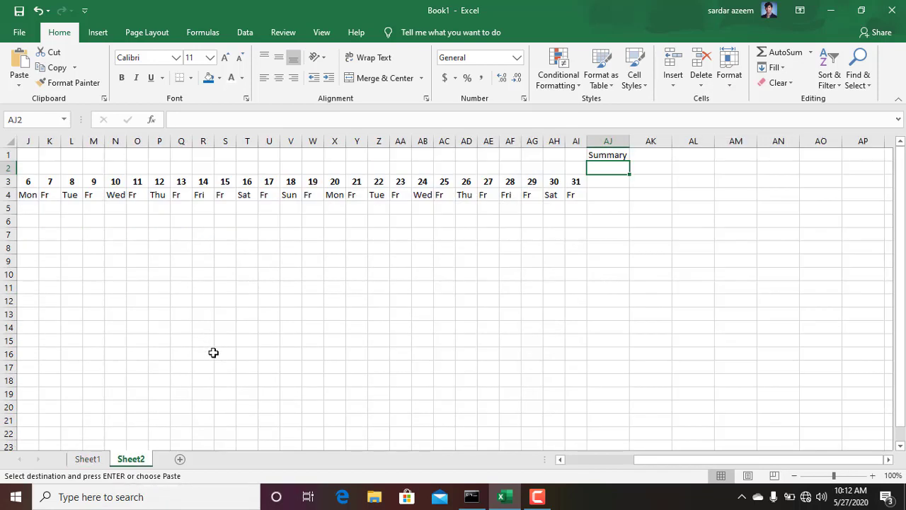
pyautogui.hotkey('ctrl', 'v')
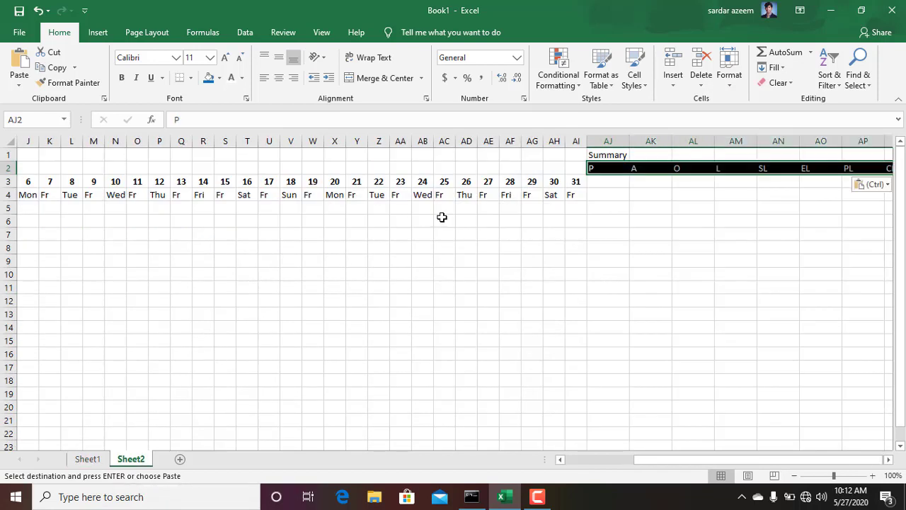
# Copy the category labels Present through Training in AK3:AW3 on Sheet1 to Sheet2, starting at AJ3.
pyautogui.click(89, 460)
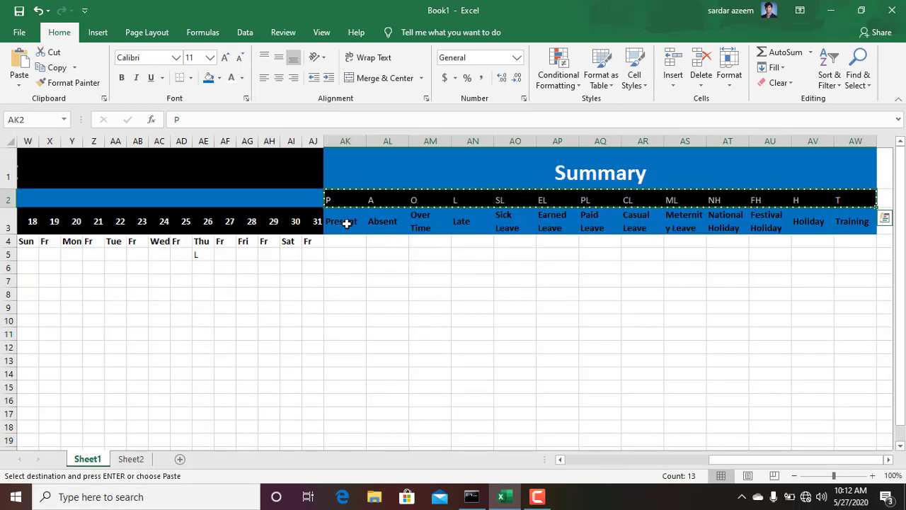
pyautogui.moveTo(348, 226); pyautogui.dragTo(872, 227)
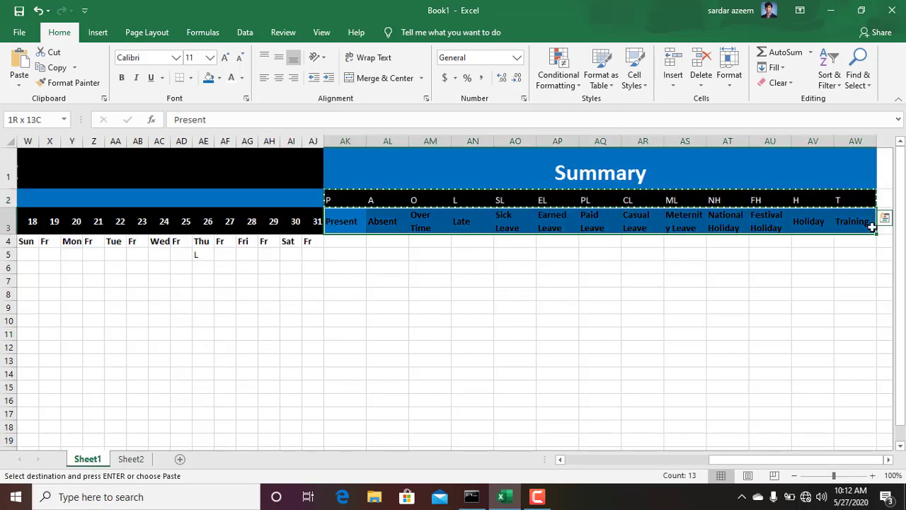
pyautogui.hotkey('ctrl', 'c')
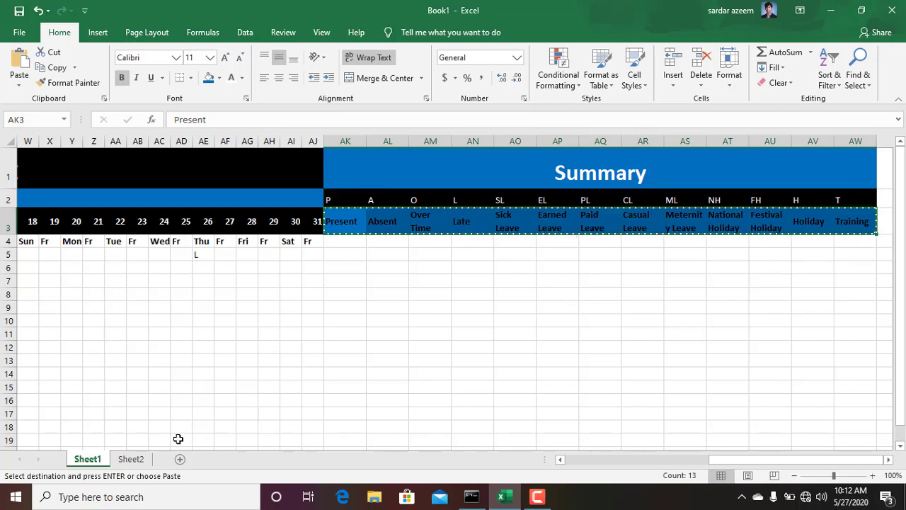
pyautogui.click(129, 459)
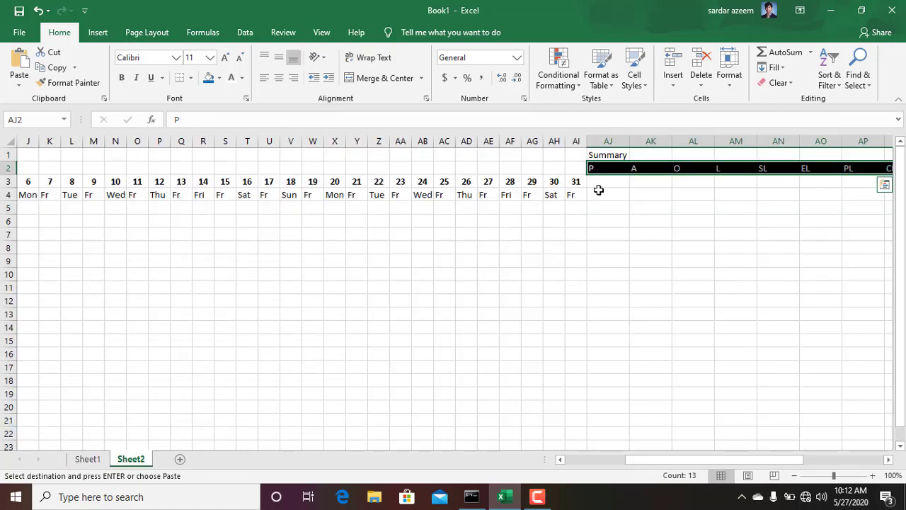
pyautogui.click(601, 187)
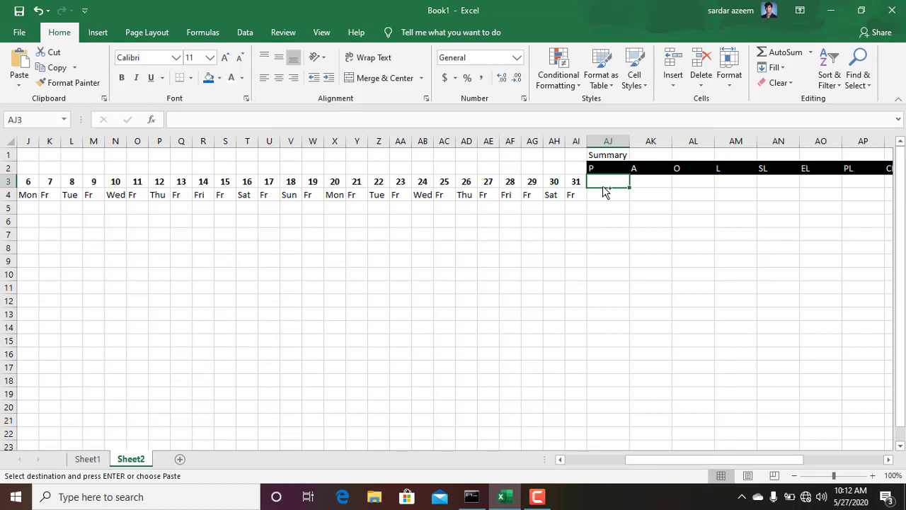
pyautogui.hotkey('ctrl', 'v')
pyautogui.click(525, 328)
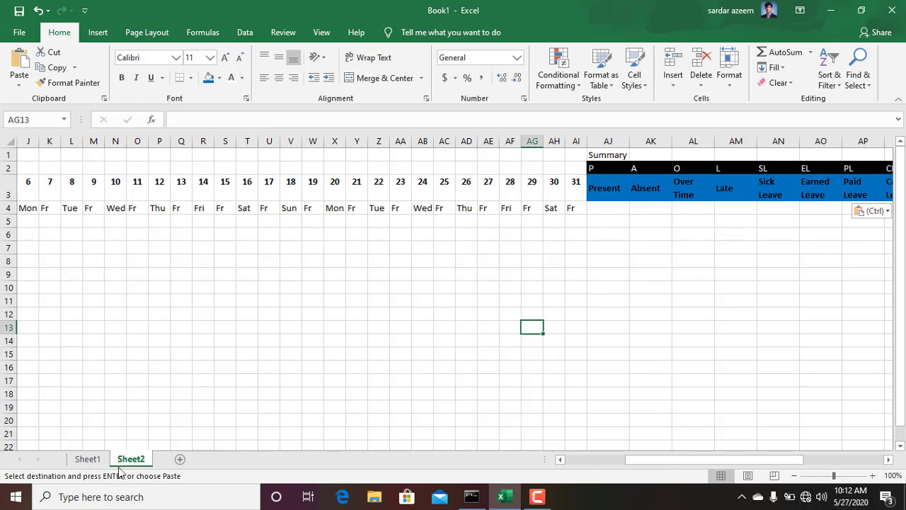
# Examine the title, month and Employee Record header formatting on Sheet1, and return to Sheet2.
pyautogui.click(84, 458)
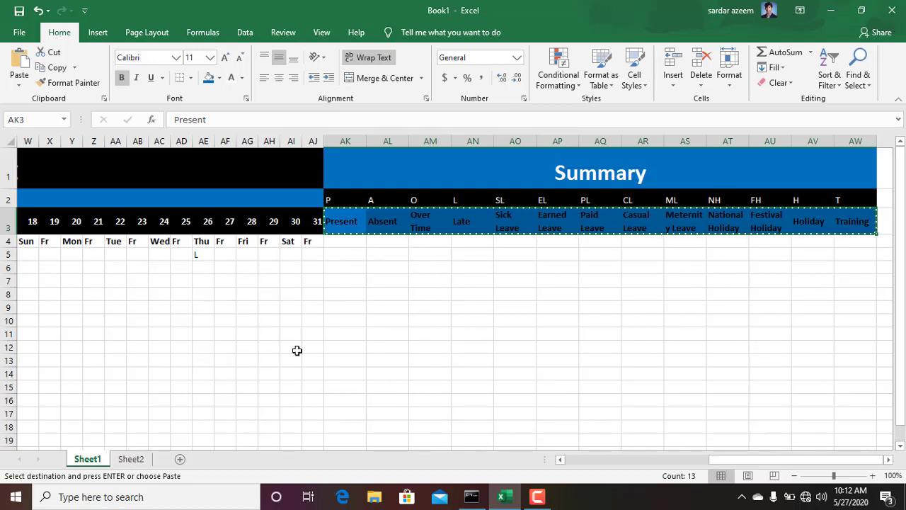
pyautogui.click(127, 459)
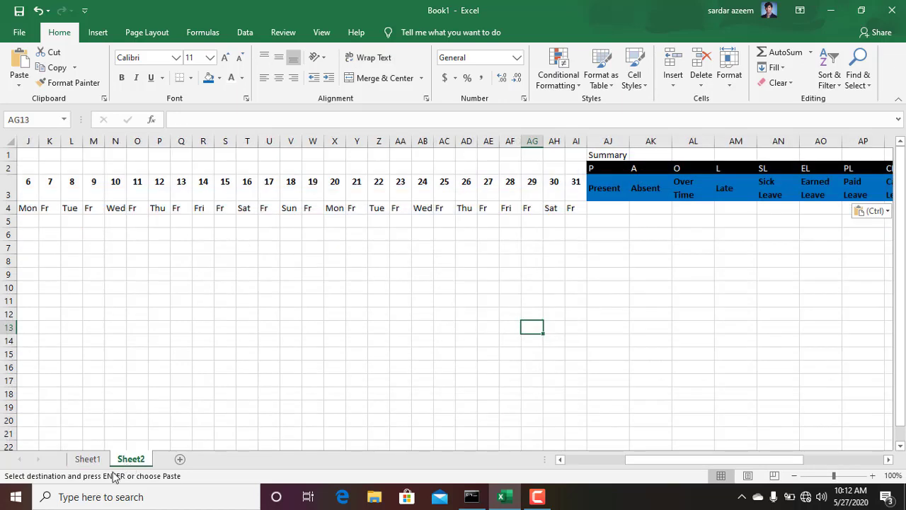
pyautogui.click(93, 464)
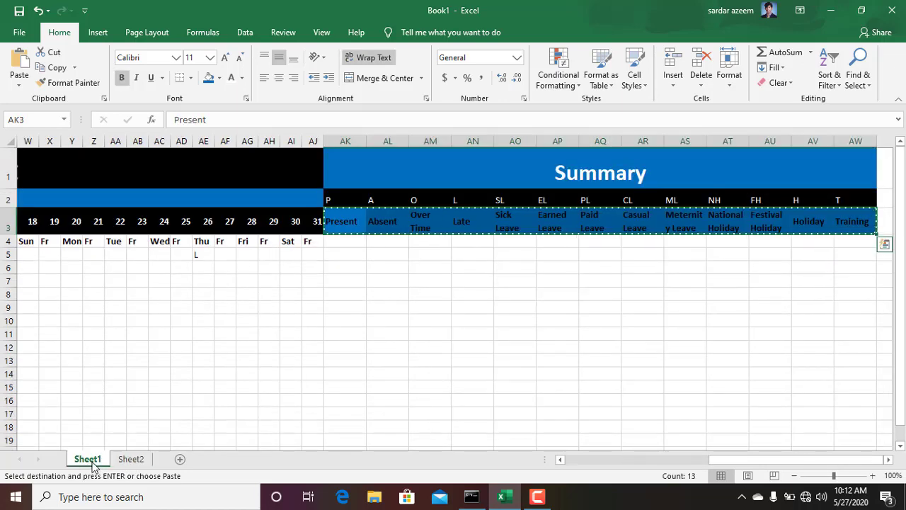
pyautogui.click(559, 459)
pyautogui.moveTo(564, 459); pyautogui.dragTo(565, 460)
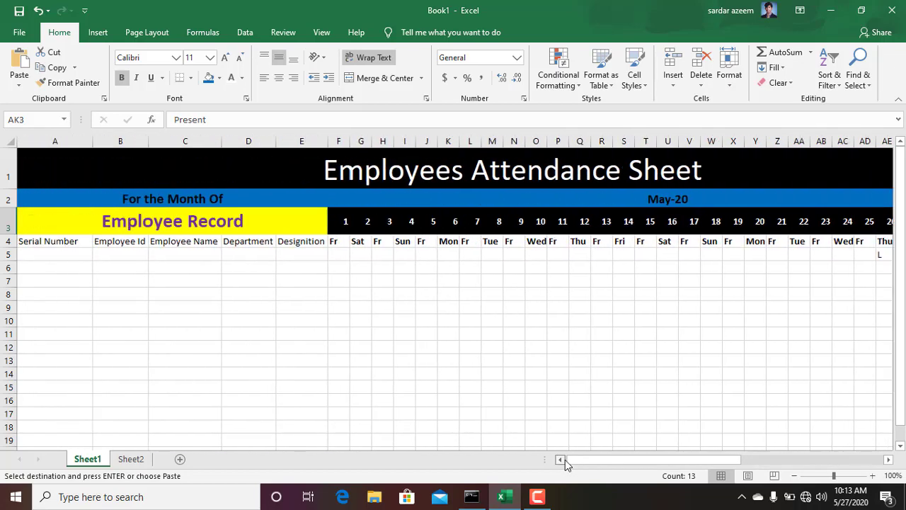
pyautogui.click(281, 349)
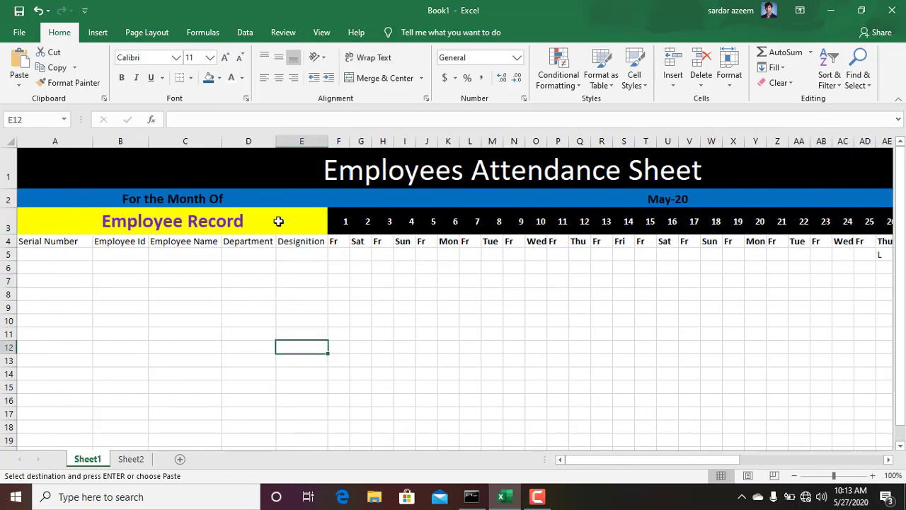
pyautogui.click(135, 459)
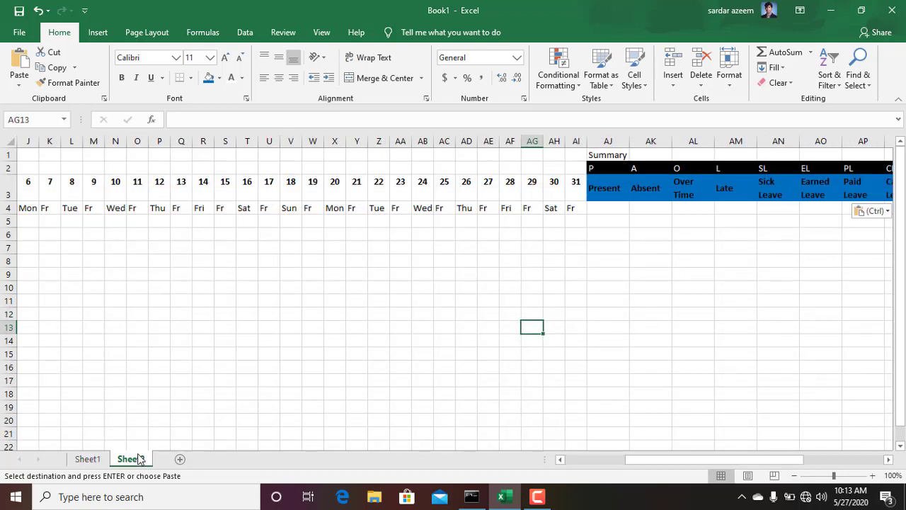
# Merge and center the title "Employee Attendance Sheet" across A1:AI1 on Sheet2.
pyautogui.click(245, 332)
pyautogui.moveTo(626, 460); pyautogui.dragTo(524, 475)
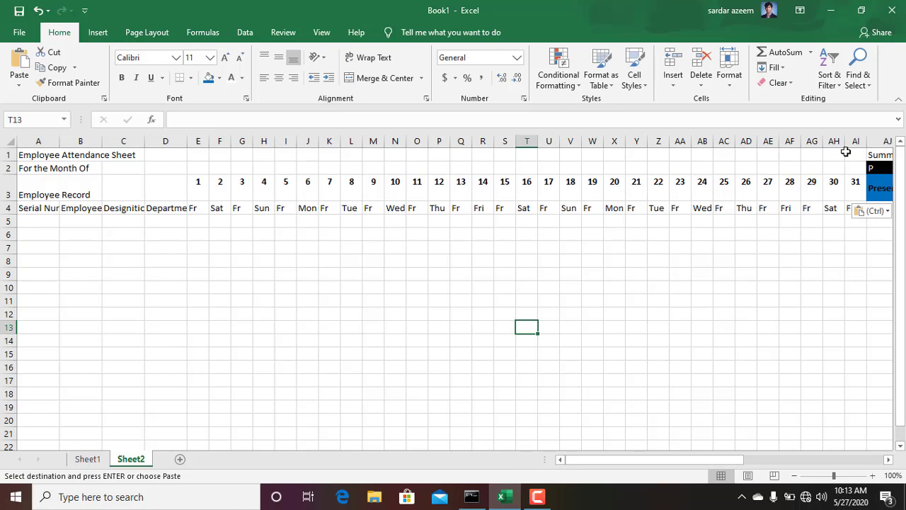
pyautogui.moveTo(847, 153); pyautogui.dragTo(43, 154)
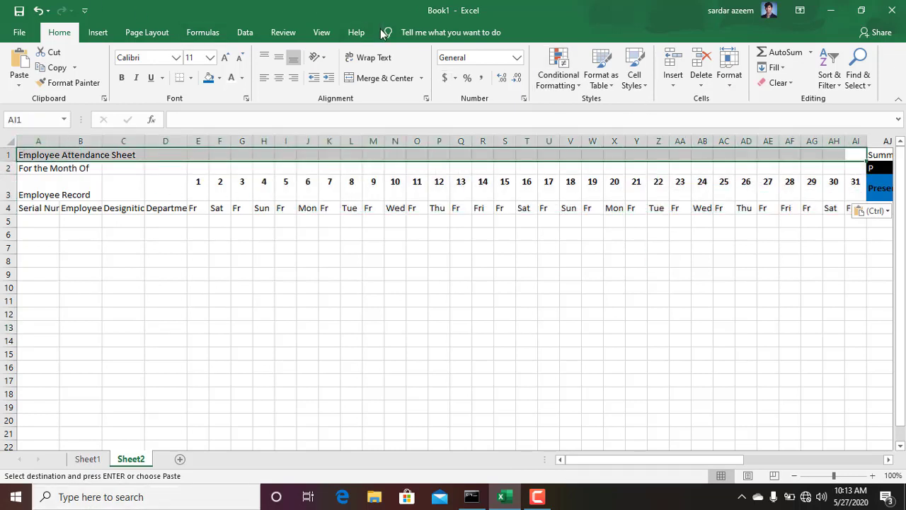
pyautogui.click(354, 78)
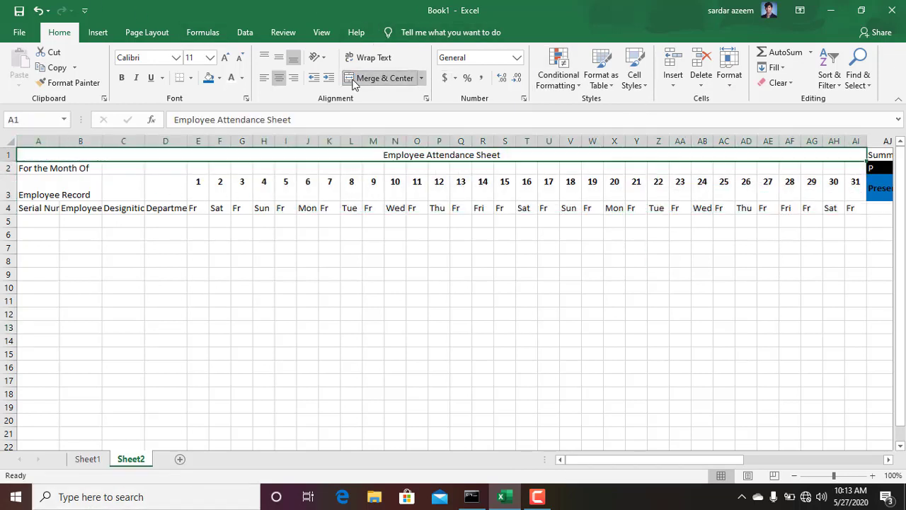
# Enlarge the merged title "Employee Attendance Sheet" to font size 48.
pyautogui.click(226, 60)
pyautogui.click(226, 59)
pyautogui.click(226, 59)
pyautogui.click(226, 59)
pyautogui.click(226, 60)
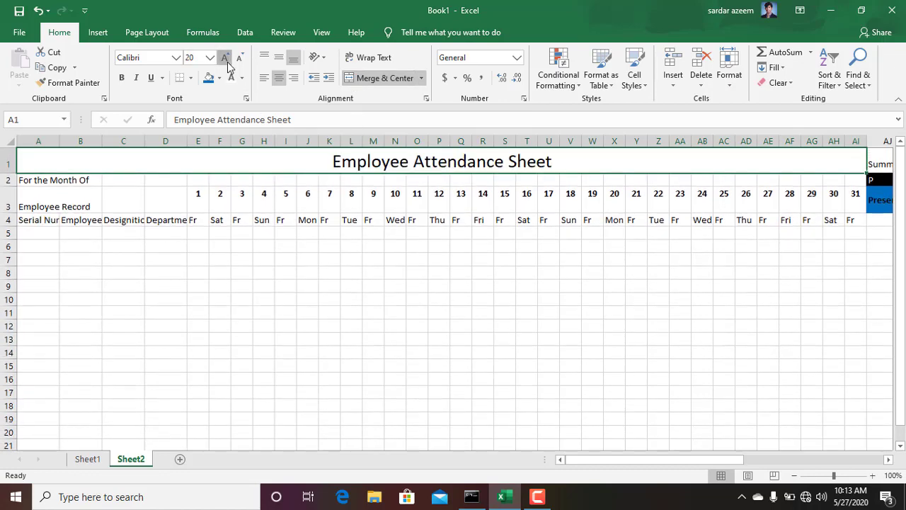
pyautogui.click(227, 60)
pyautogui.click(227, 59)
pyautogui.click(226, 59)
pyautogui.click(227, 60)
pyautogui.click(226, 59)
pyautogui.click(226, 59)
pyautogui.click(227, 59)
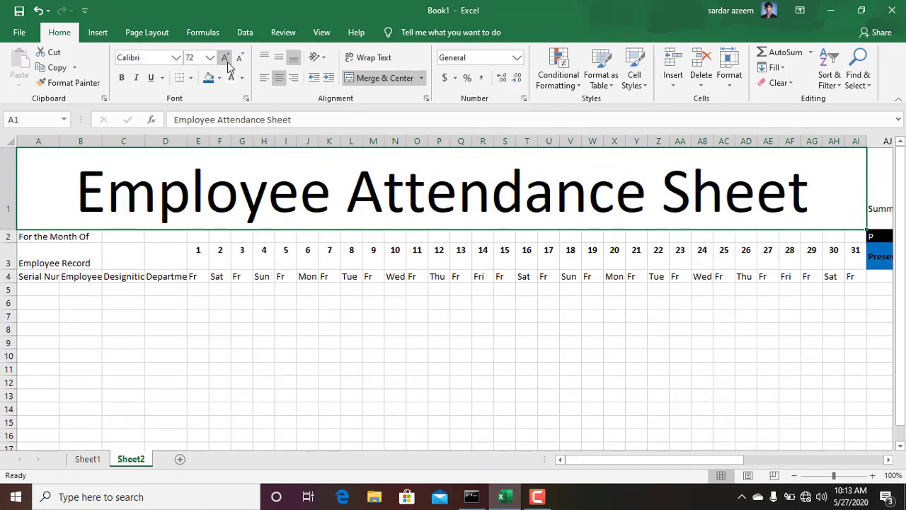
pyautogui.click(240, 59)
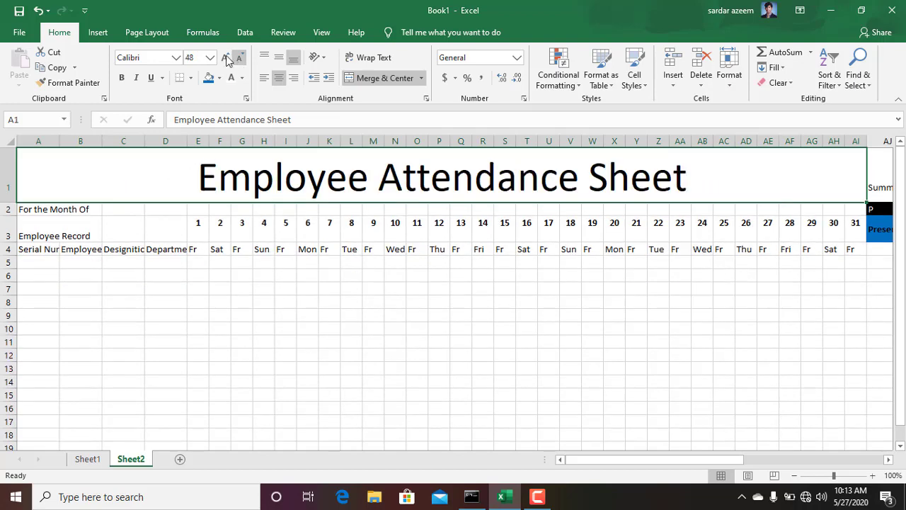
# Change the title's font to Berlin Sans FB Demi.
pyautogui.click(175, 58)
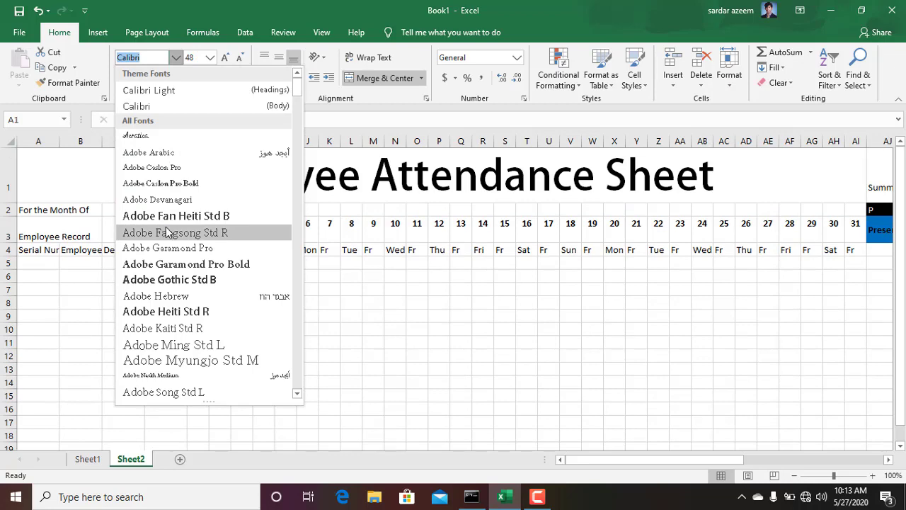
pyautogui.scroll(-5, 165, 315)
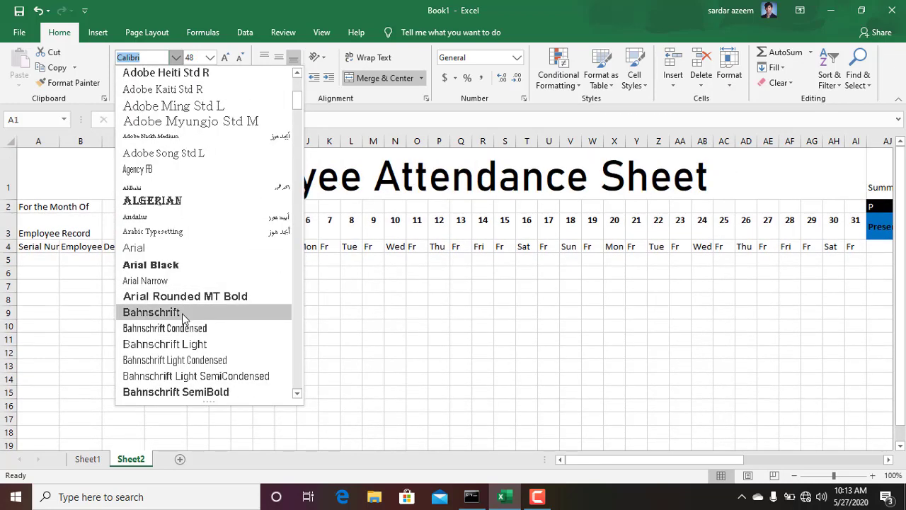
pyautogui.scroll(-3, 184, 318)
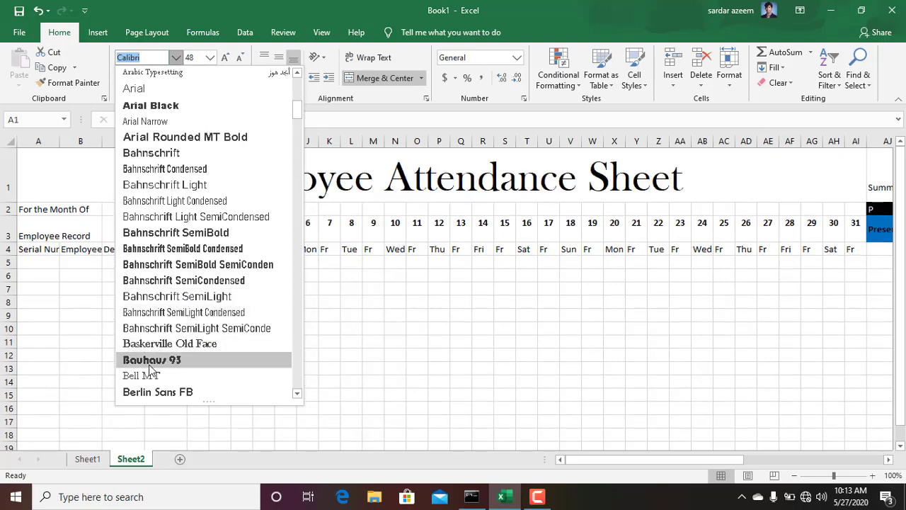
pyautogui.scroll(-3, 150, 380)
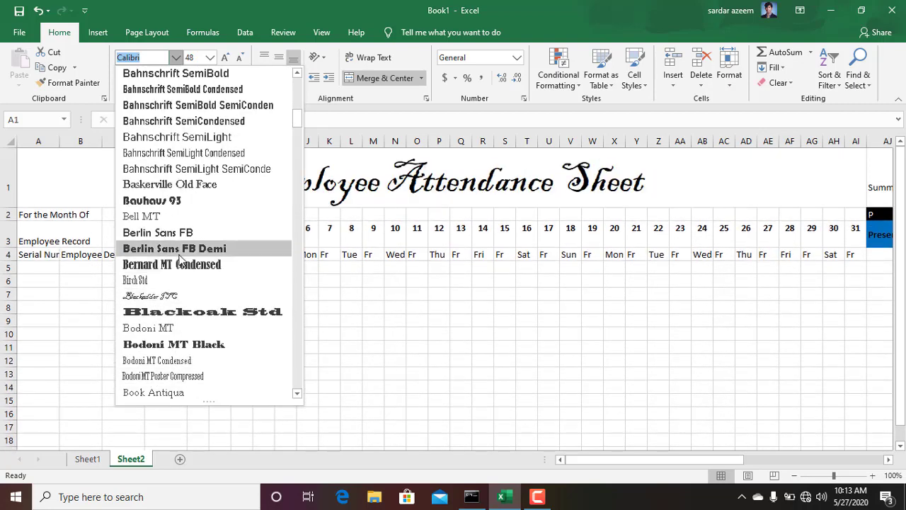
pyautogui.click(181, 254)
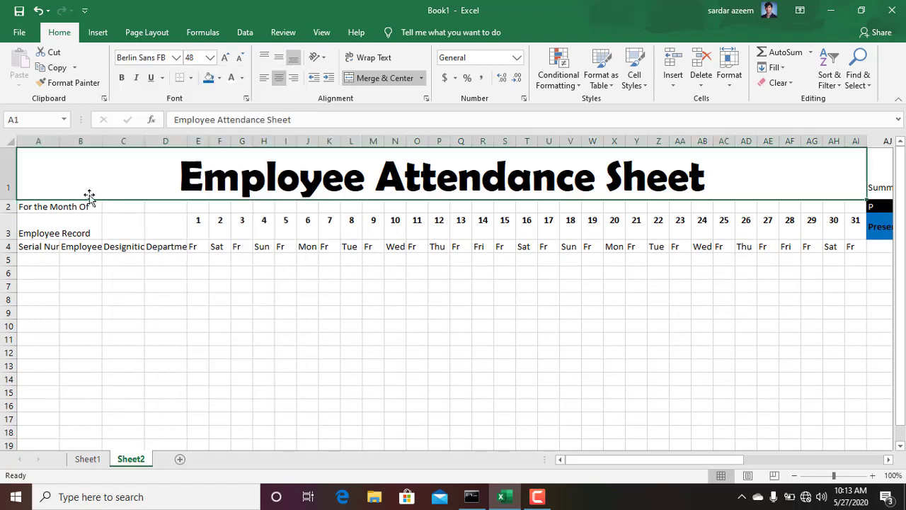
# Give the title "Employee Attendance Sheet" white text on a black fill.
pyautogui.click(241, 78)
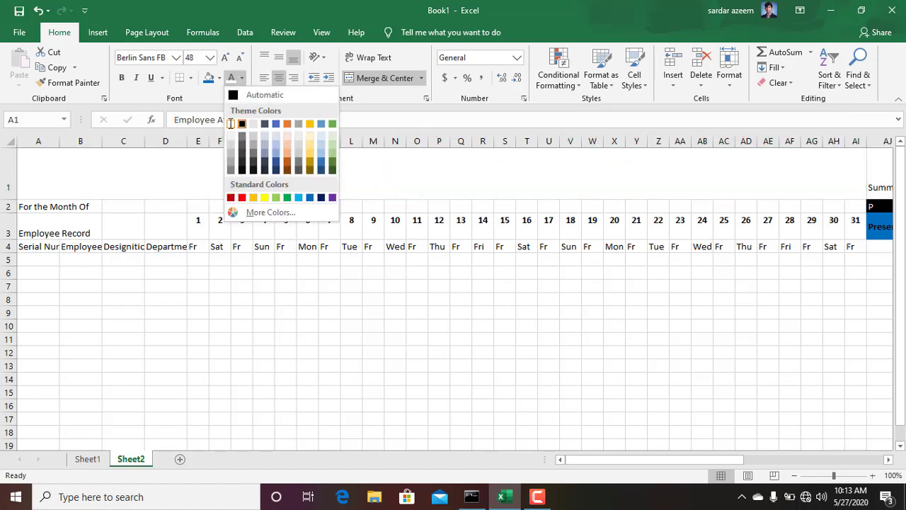
pyautogui.click(231, 123)
pyautogui.click(220, 78)
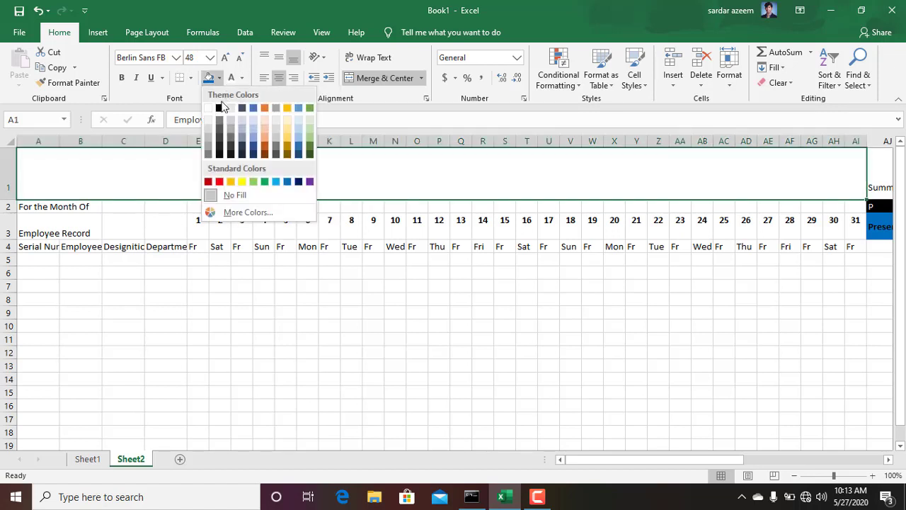
pyautogui.click(220, 107)
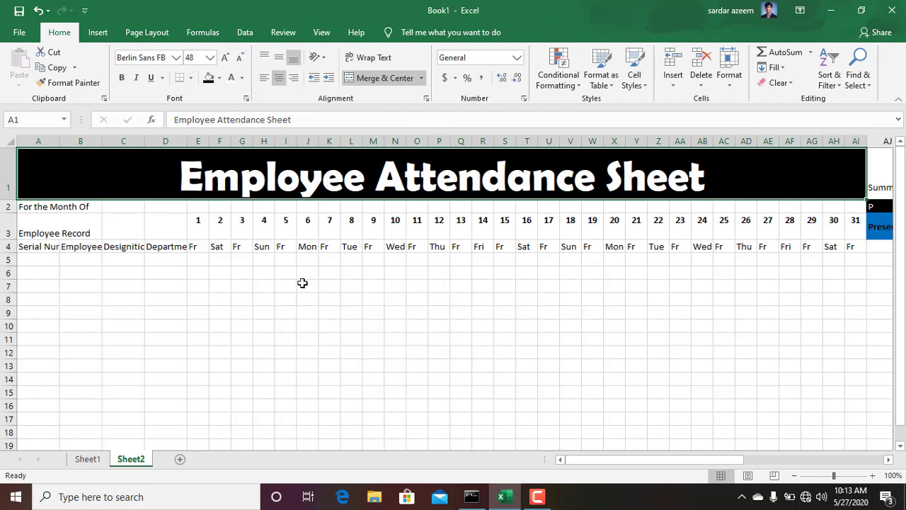
# Merge and center the "Summary" heading across AJ1:AV1 on Sheet2.
pyautogui.moveTo(886, 177); pyautogui.dragTo(853, 170)
pyautogui.moveTo(642, 458)
pyautogui.mouseDown()
pyautogui.moveTo(753, 487)
pyautogui.moveTo(819, 479)
pyautogui.mouseUp()
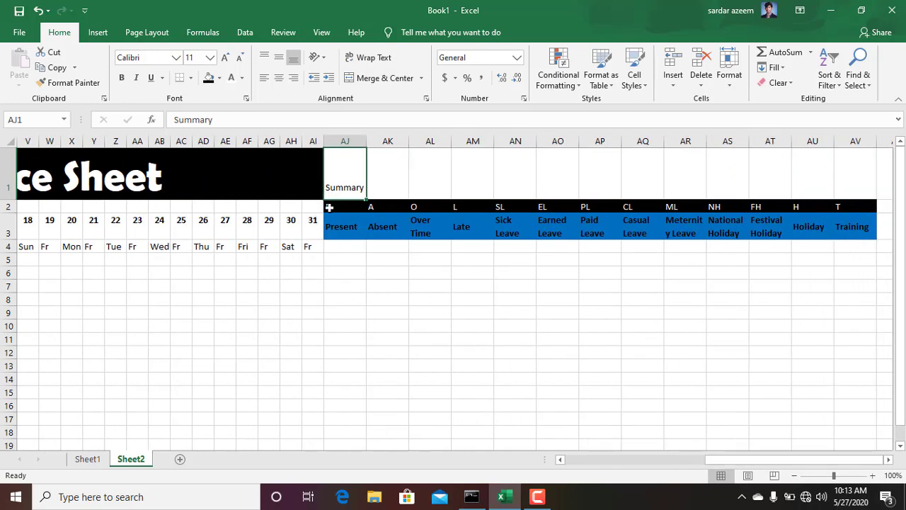
pyautogui.moveTo(349, 167); pyautogui.dragTo(856, 170)
pyautogui.click(366, 77)
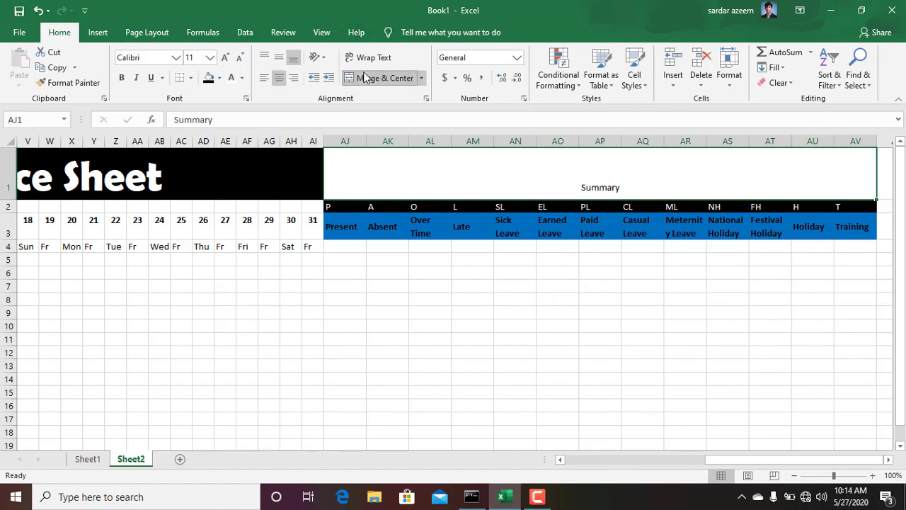
# Set the merged "Summary" heading to font size 48 in Adobe Gothic Std B.
pyautogui.click(210, 58)
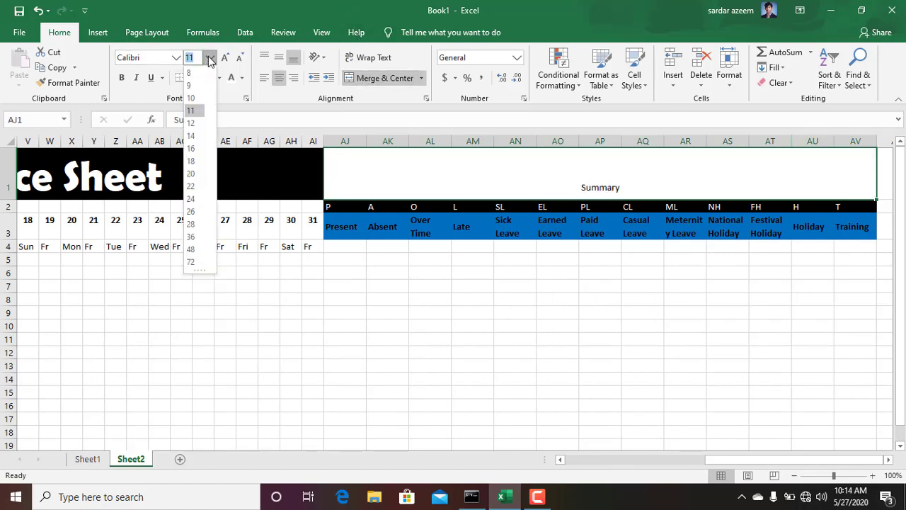
pyautogui.click(190, 249)
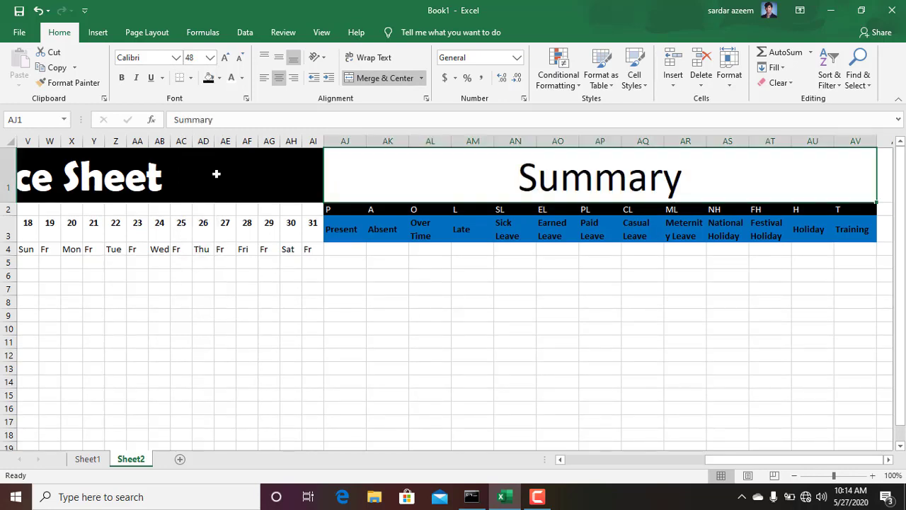
pyautogui.click(175, 58)
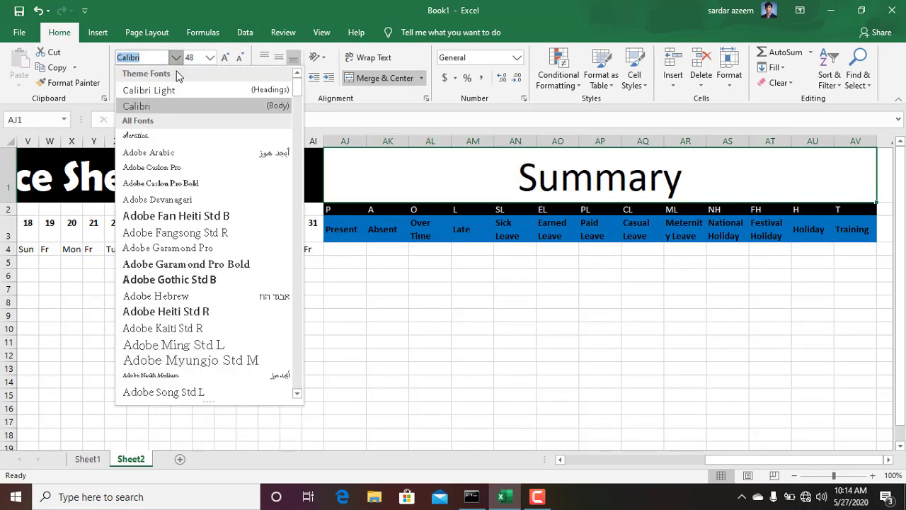
pyautogui.click(166, 281)
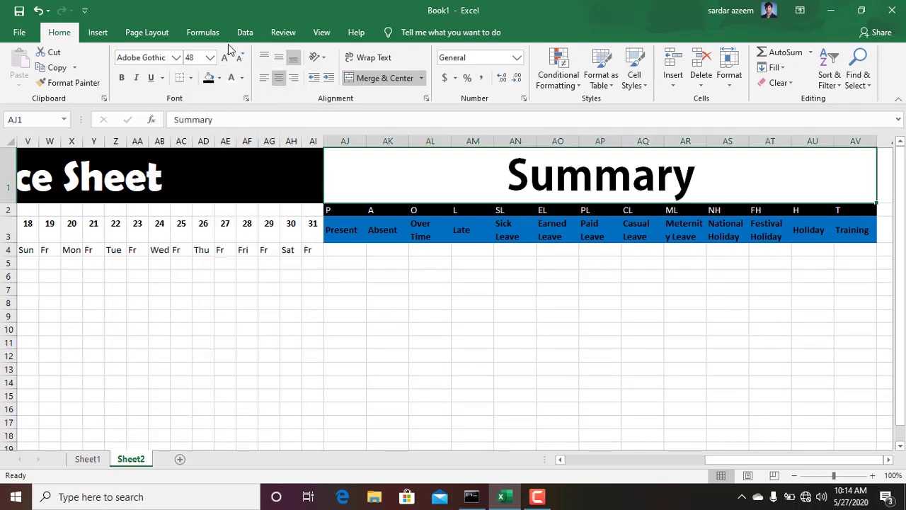
# Give the "Summary" heading red text on a yellow fill.
pyautogui.click(241, 78)
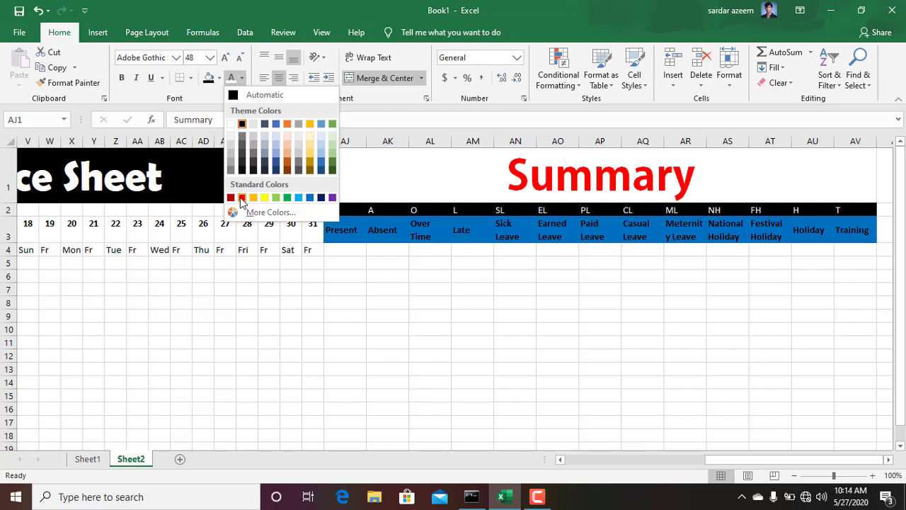
pyautogui.click(241, 198)
pyautogui.click(220, 79)
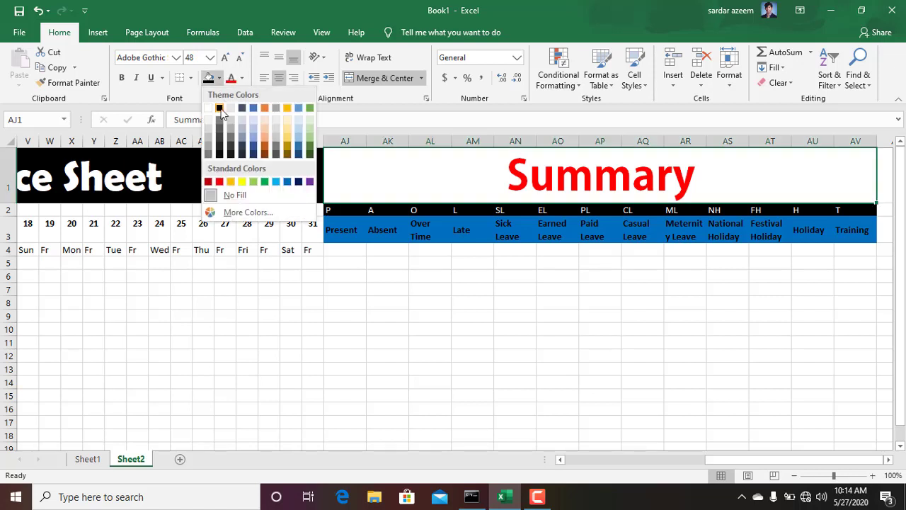
pyautogui.click(241, 182)
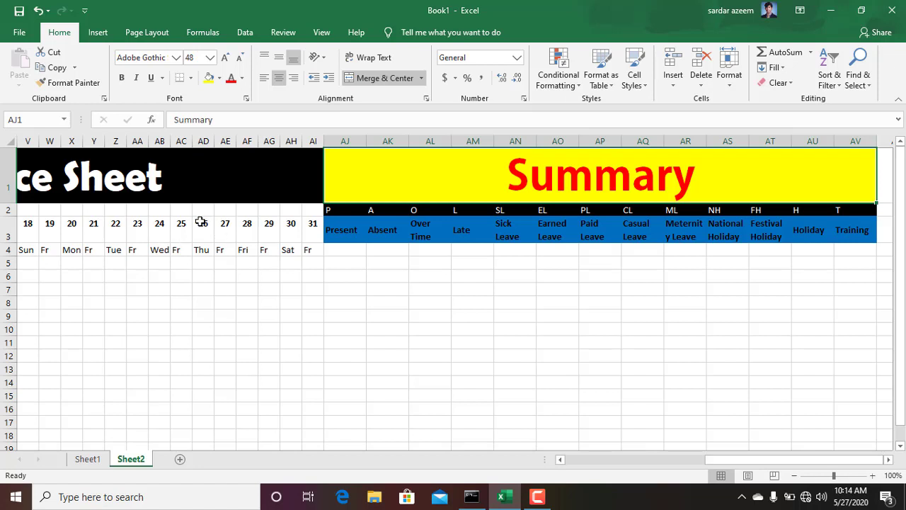
# Merge and center E2:AI2 above the day numbers and enter "May 2020" in it.
pyautogui.moveTo(310, 211); pyautogui.dragTo(211, 211)
pyautogui.moveTo(215, 211)
pyautogui.mouseDown()
pyautogui.moveTo(146, 208)
pyautogui.moveTo(188, 222)
pyautogui.moveTo(201, 210)
pyautogui.mouseUp()
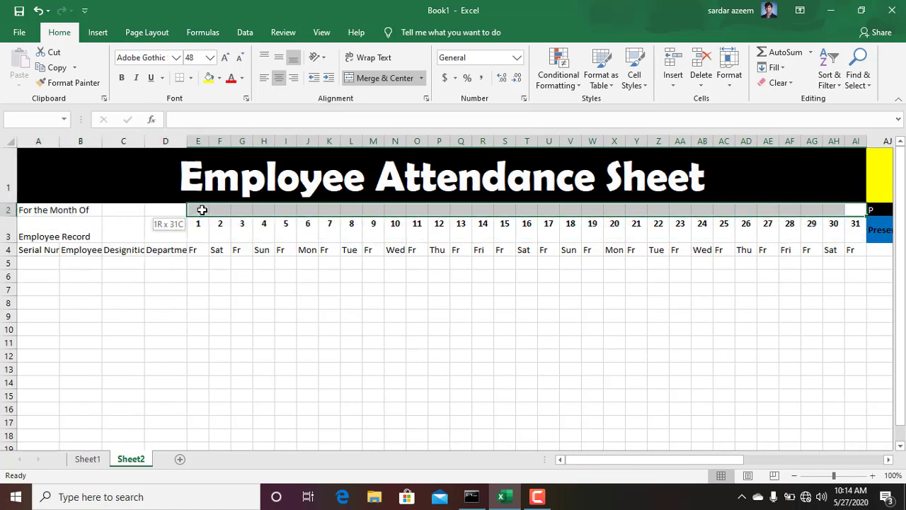
pyautogui.click(374, 79)
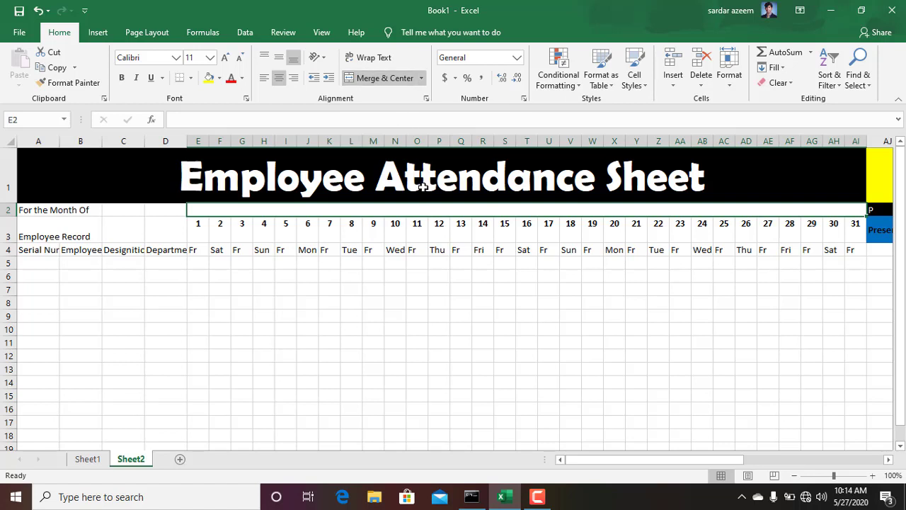
pyautogui.write('May 2020')
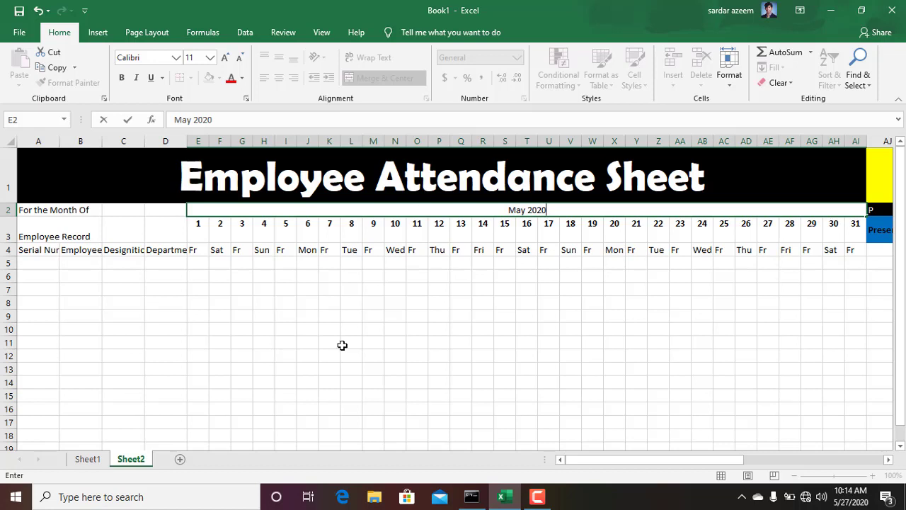
pyautogui.click(342, 344)
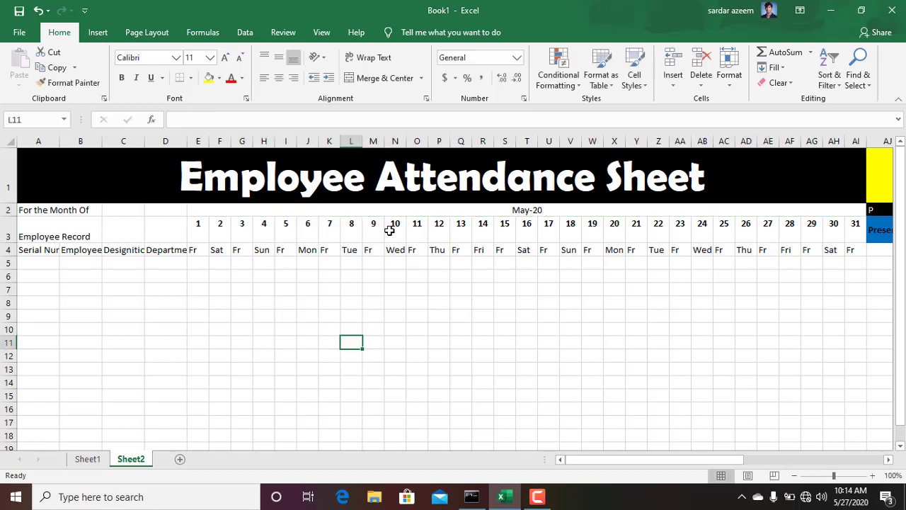
# Format the month cell in E2:AI2 as bold 24-point red text on a yellow fill.
pyautogui.click(375, 206)
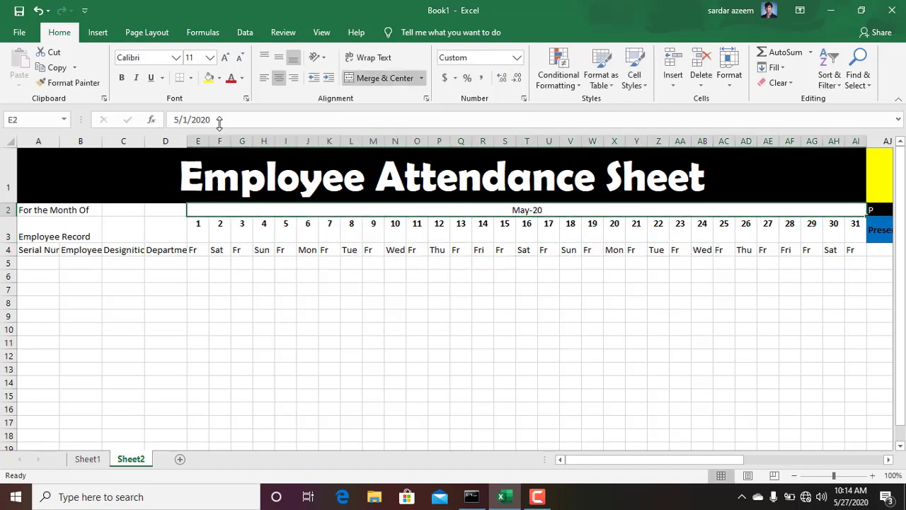
pyautogui.click(224, 57)
pyautogui.click(225, 57)
pyautogui.click(225, 58)
pyautogui.click(224, 57)
pyautogui.click(224, 57)
pyautogui.click(224, 57)
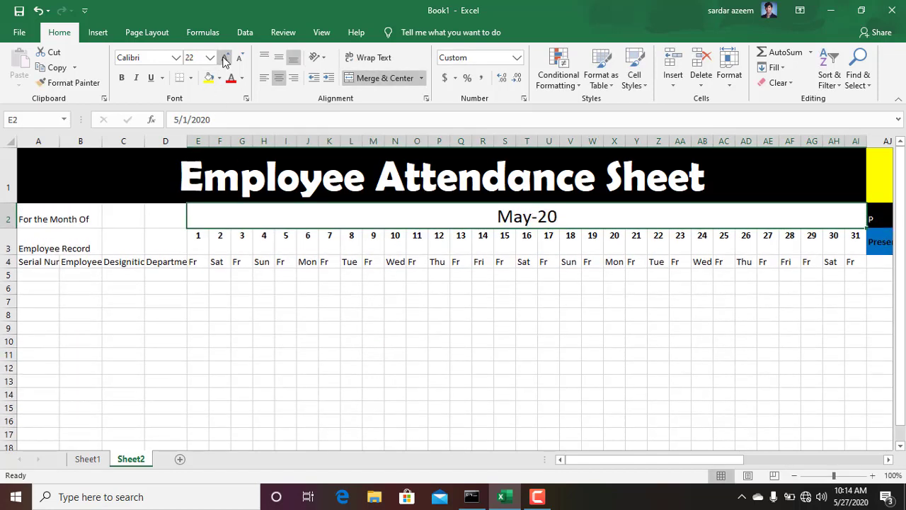
pyautogui.click(225, 58)
pyautogui.click(121, 77)
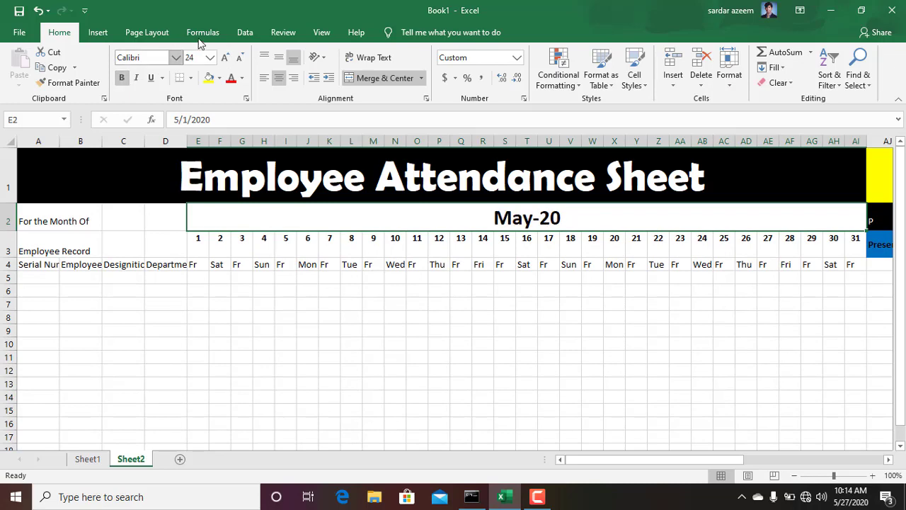
pyautogui.click(210, 79)
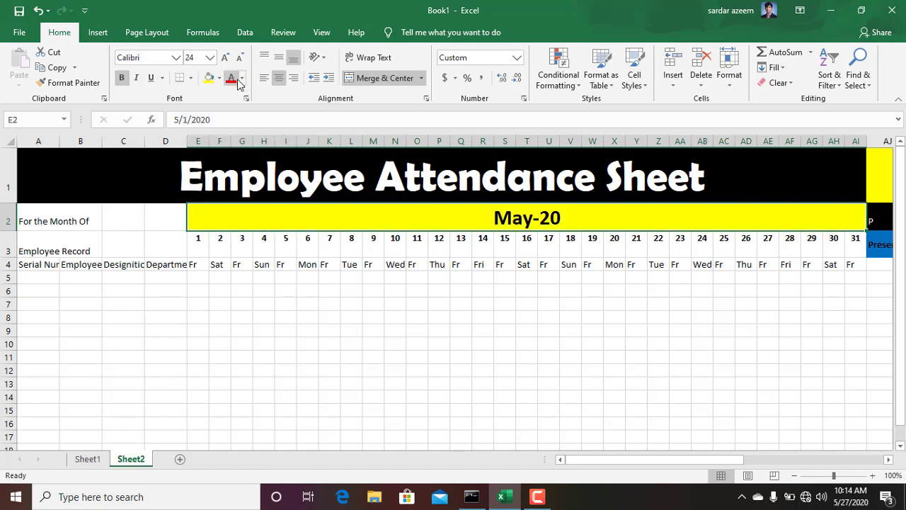
pyautogui.click(231, 78)
# Merge and center "For the Month Of" across A2:D2 and enlarge it to font size 18.
pyautogui.moveTo(159, 224); pyautogui.dragTo(21, 221)
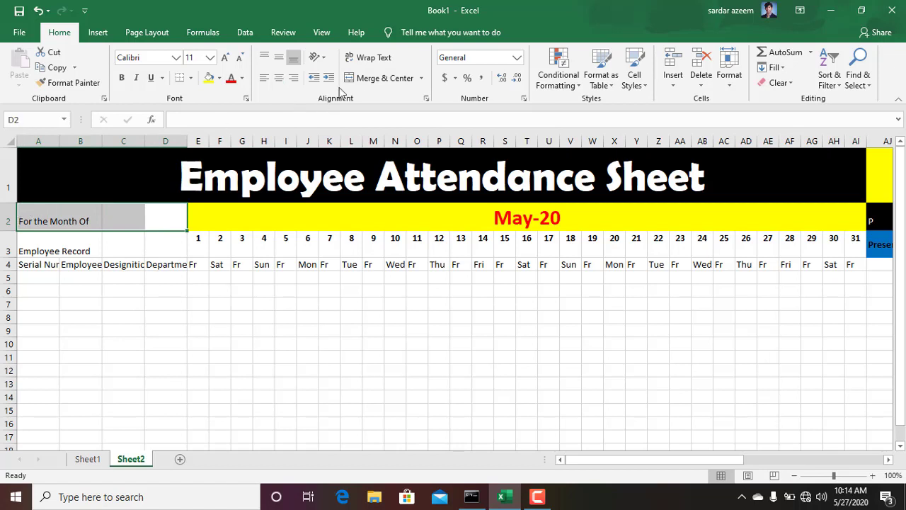
pyautogui.click(362, 78)
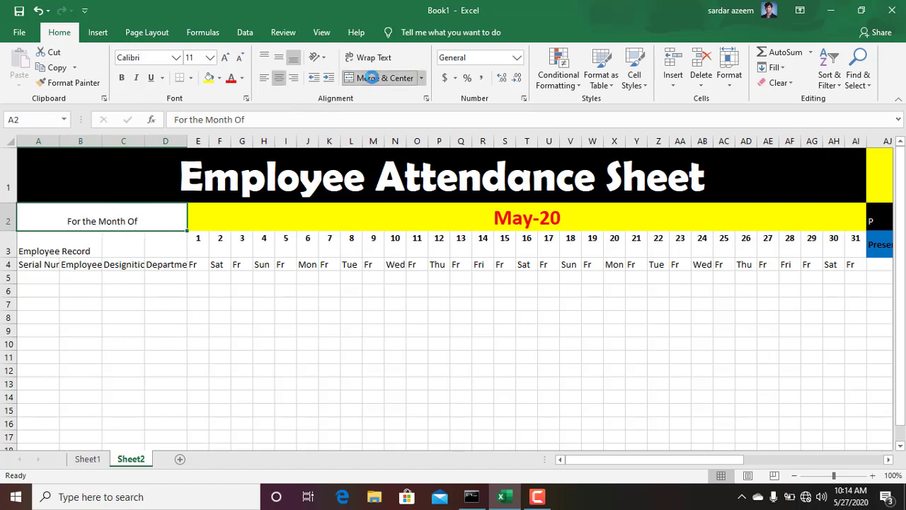
pyautogui.click(226, 59)
pyautogui.click(226, 58)
pyautogui.click(226, 58)
pyautogui.click(226, 58)
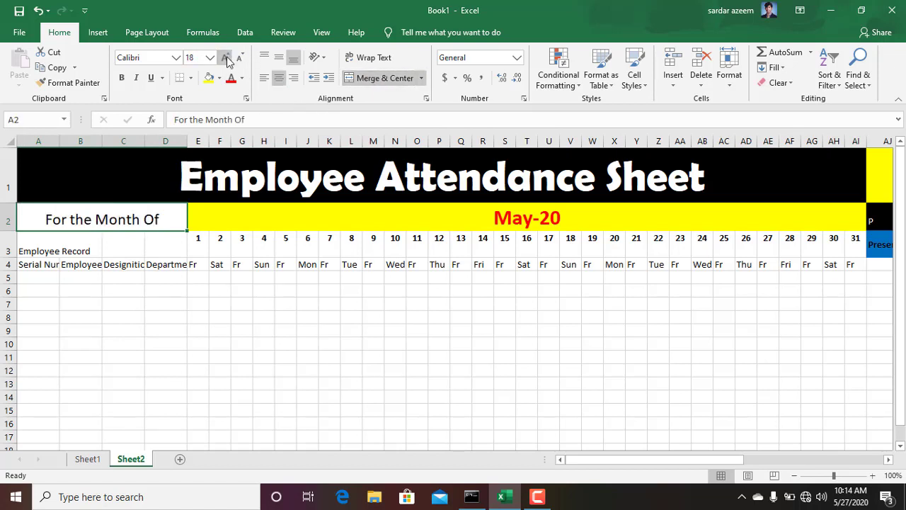
# Make the "For the Month Of" label bold with red text on a yellow fill.
pyautogui.click(122, 78)
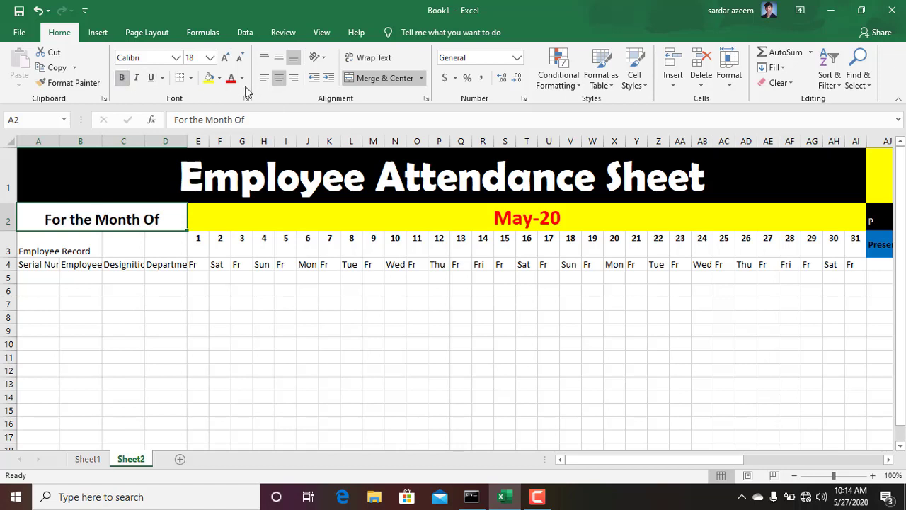
pyautogui.click(209, 78)
pyautogui.click(230, 78)
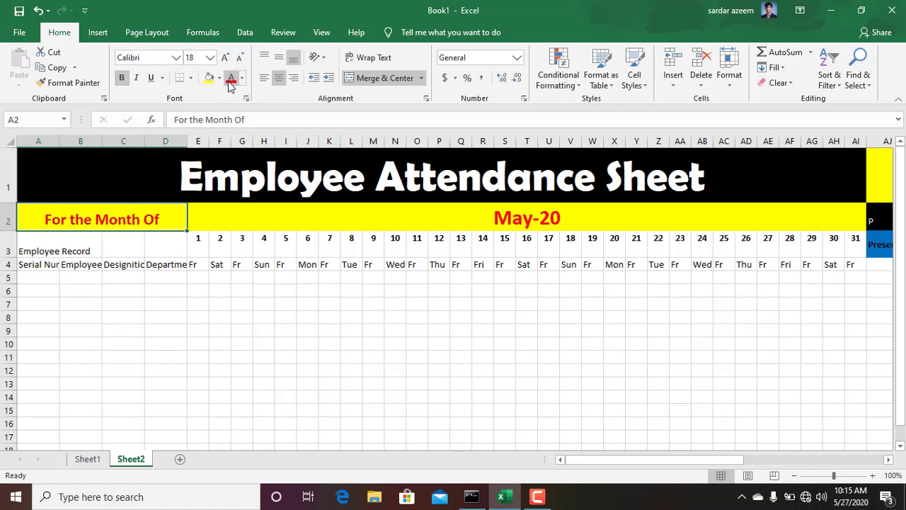
pyautogui.click(291, 222)
# Merge and center the Present, Absent, Over Time, Late, Sick Leave and Earned Leave headings individually across rows 3 and 4.
pyautogui.moveTo(581, 459); pyautogui.dragTo(794, 460)
pyautogui.moveTo(355, 255); pyautogui.dragTo(419, 262)
pyautogui.click(347, 80)
pyautogui.click(361, 78)
pyautogui.click(392, 78)
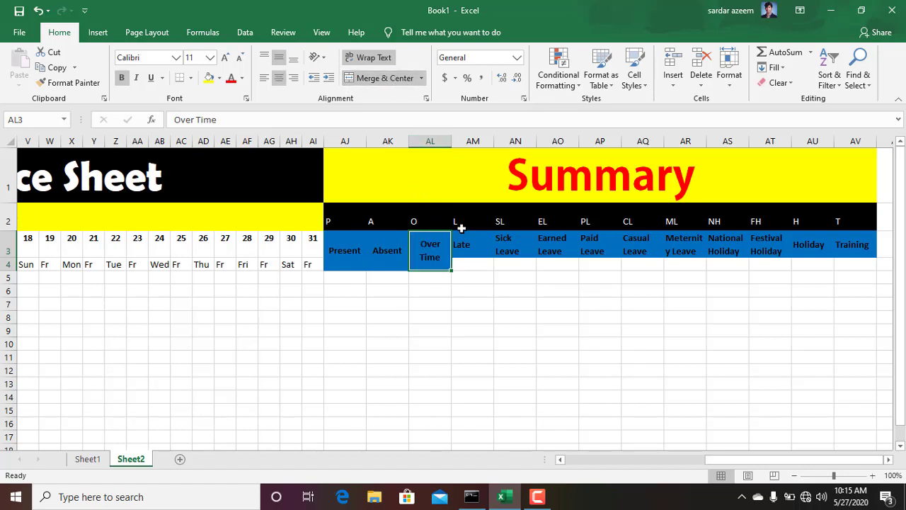
pyautogui.moveTo(469, 247); pyautogui.dragTo(469, 264)
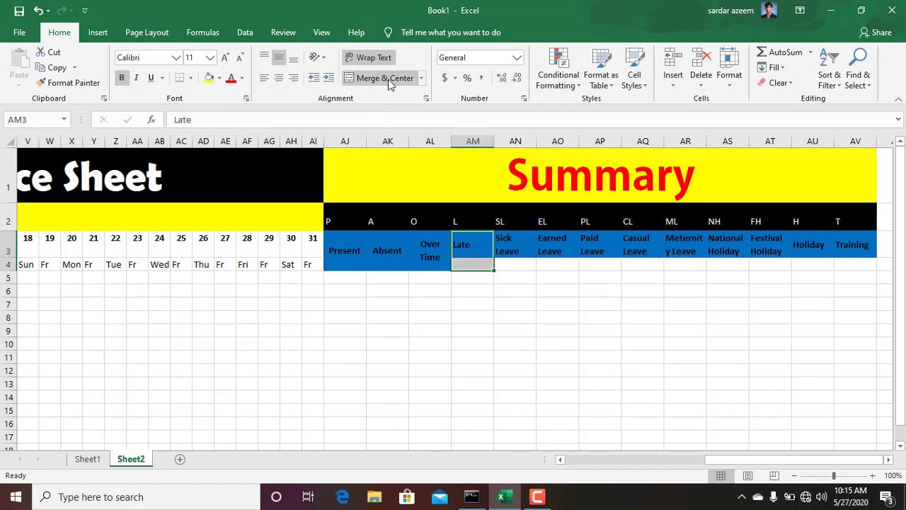
pyautogui.click(385, 78)
pyautogui.moveTo(521, 246); pyautogui.dragTo(549, 264)
pyautogui.click(385, 77)
pyautogui.click(377, 82)
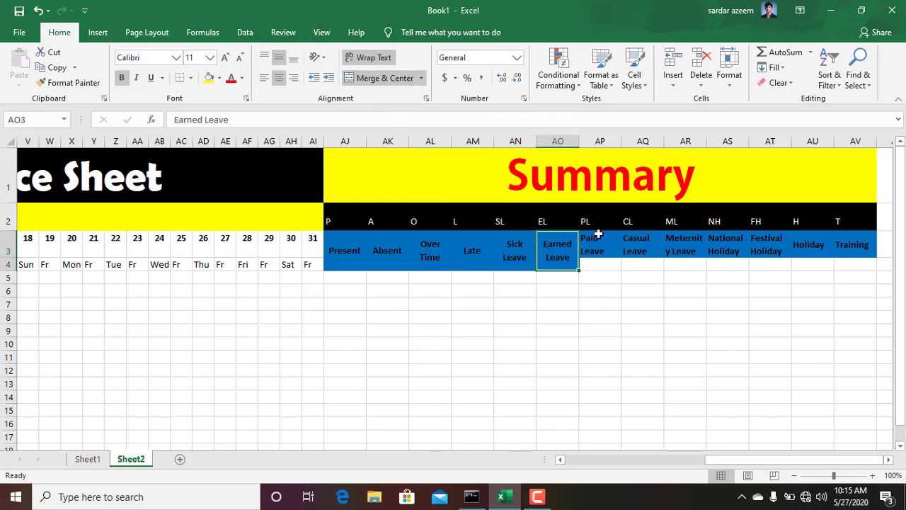
# Merge and center each remaining Summary heading, from Paid Leave in column AP to Training in column AV, across rows 3 and 4.
pyautogui.moveTo(594, 239); pyautogui.dragTo(593, 263)
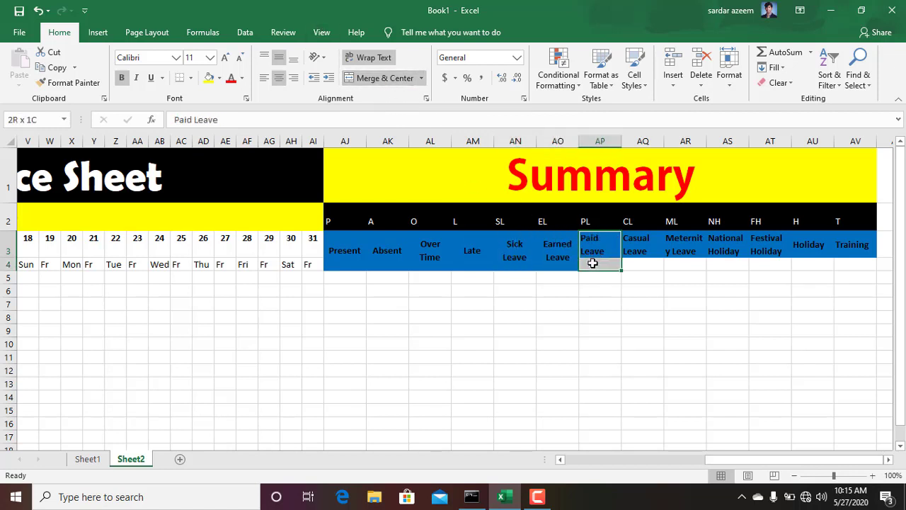
pyautogui.click(377, 78)
pyautogui.moveTo(629, 238); pyautogui.dragTo(628, 264)
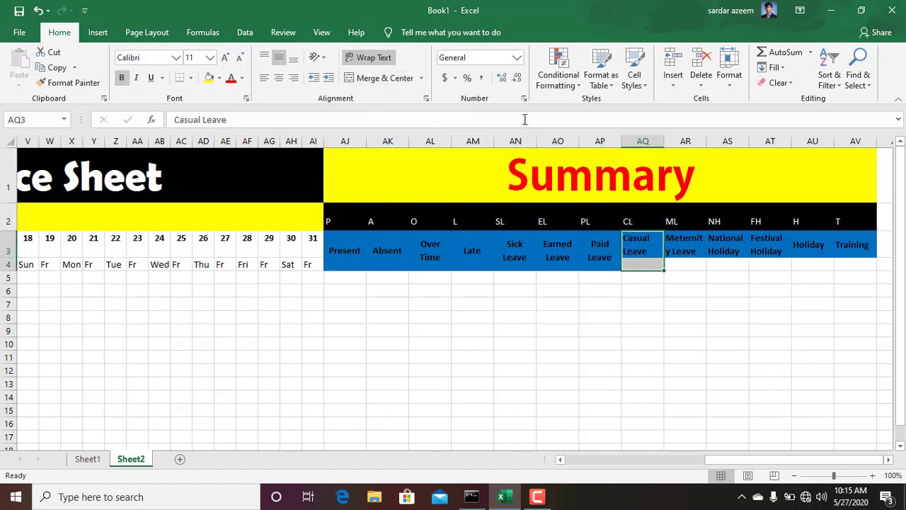
pyautogui.click(384, 79)
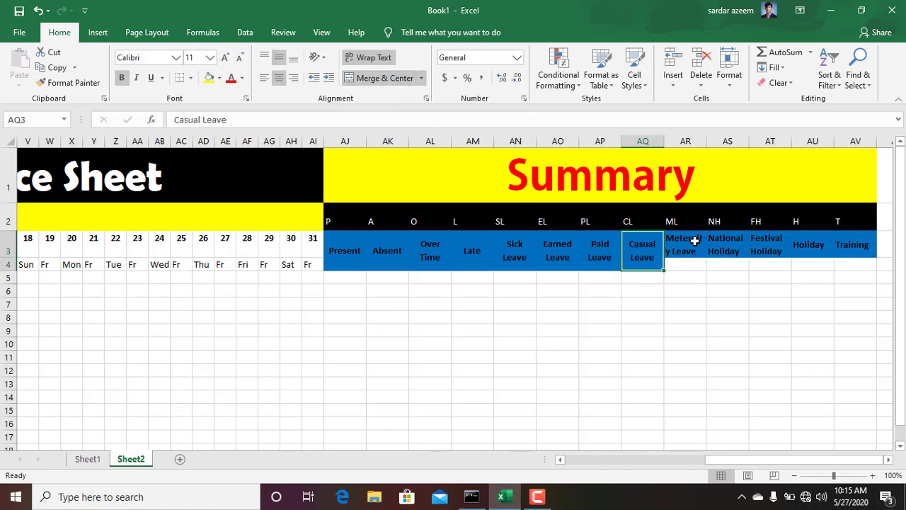
pyautogui.moveTo(695, 241); pyautogui.dragTo(759, 264)
pyautogui.click(375, 78)
pyautogui.click(369, 78)
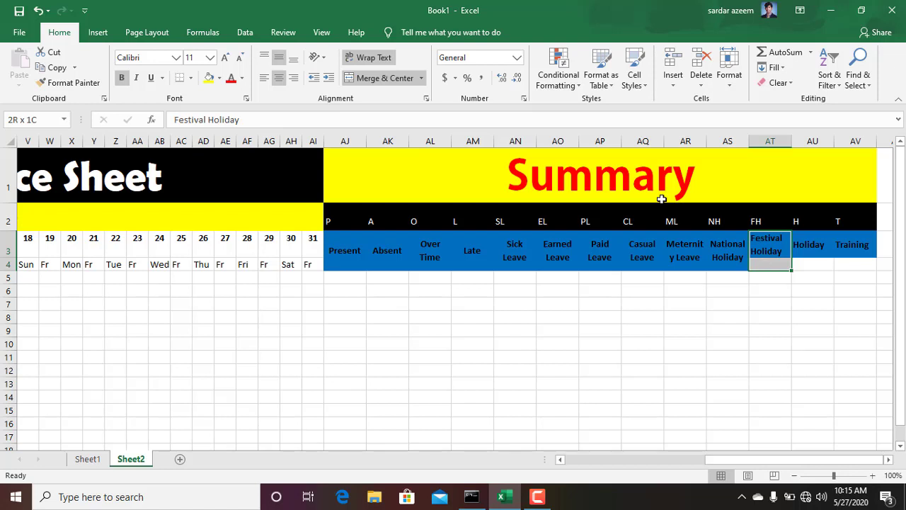
pyautogui.click(367, 78)
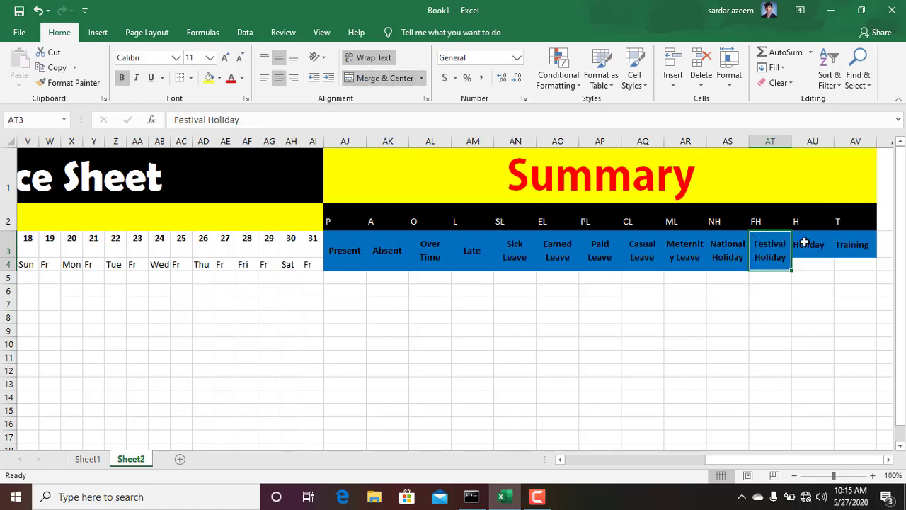
pyautogui.moveTo(805, 243); pyautogui.dragTo(852, 265)
pyautogui.click(381, 83)
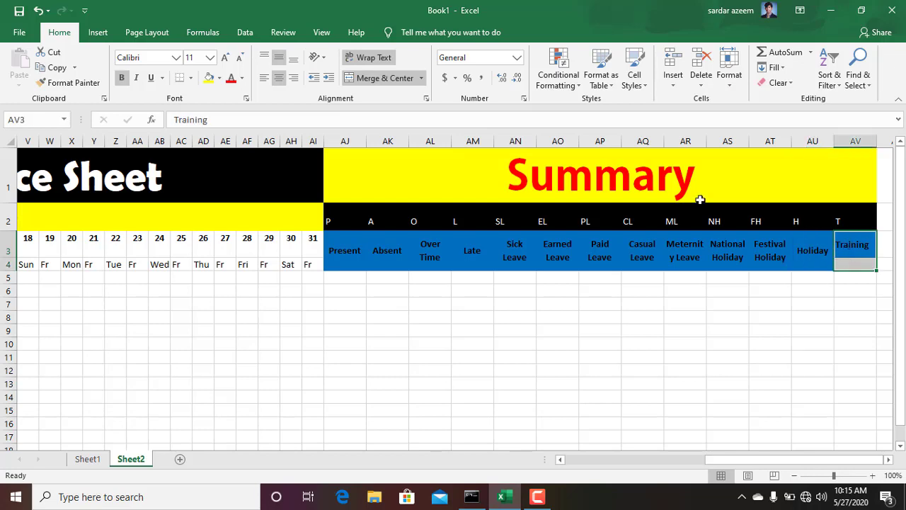
pyautogui.click(393, 79)
pyautogui.click(420, 319)
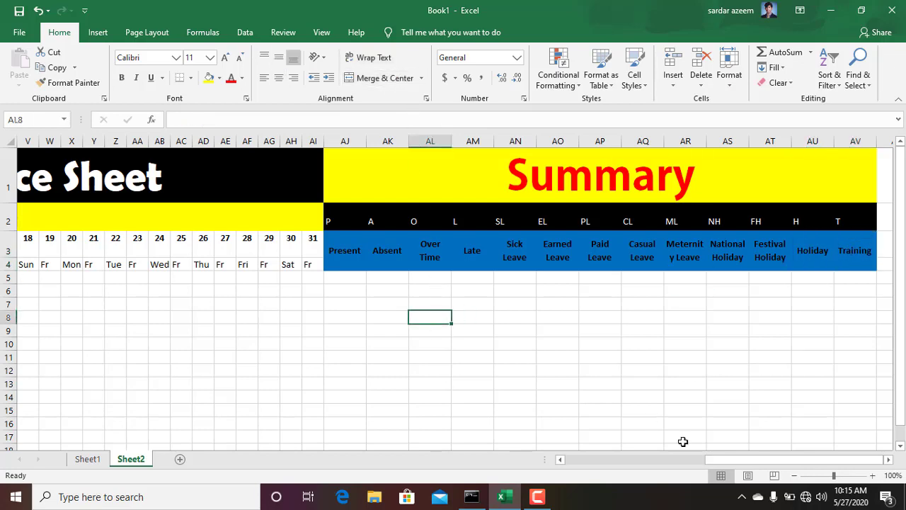
# Give the day numbers 1 to 31 in E3:AI3 white text on a black fill.
pyautogui.moveTo(706, 459); pyautogui.dragTo(562, 458)
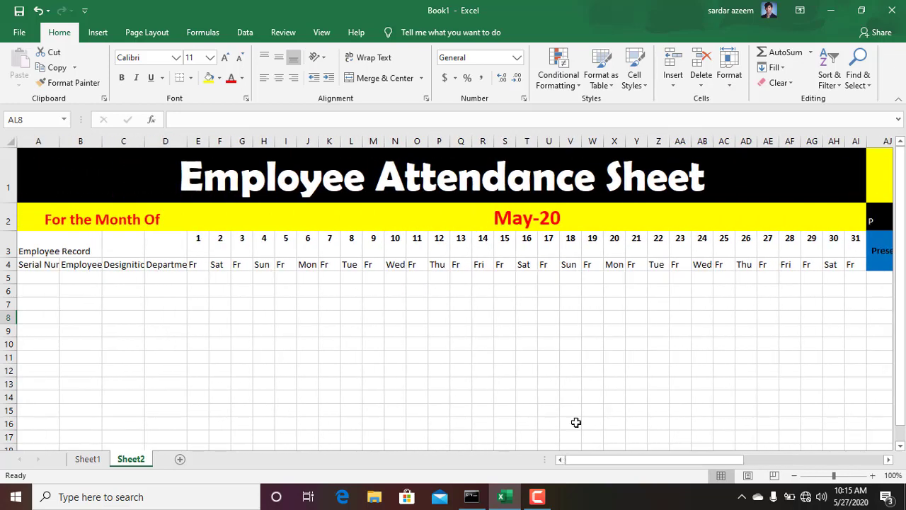
pyautogui.moveTo(848, 241); pyautogui.dragTo(194, 238)
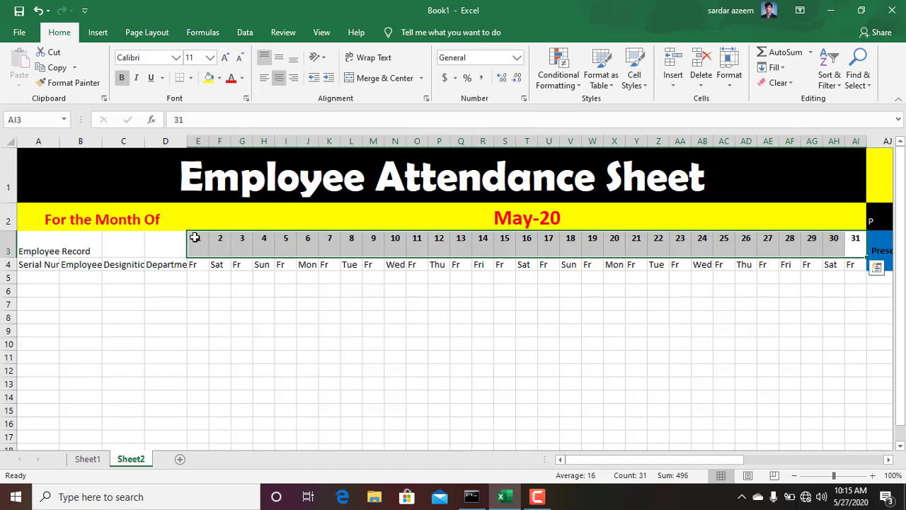
pyautogui.click(242, 78)
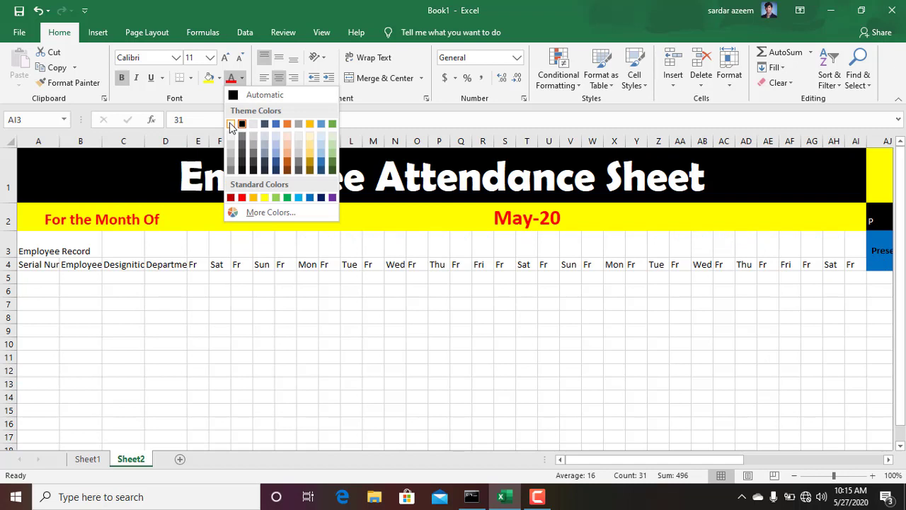
pyautogui.click(230, 124)
pyautogui.click(219, 77)
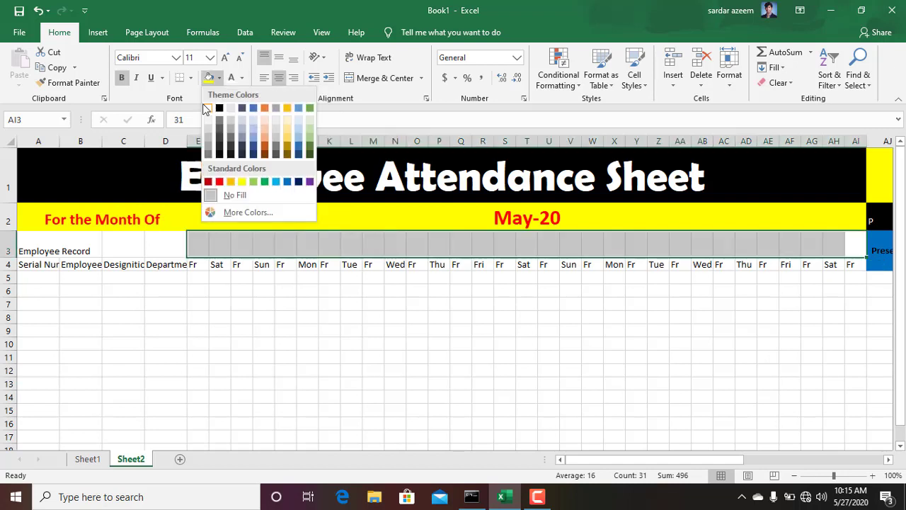
pyautogui.click(219, 109)
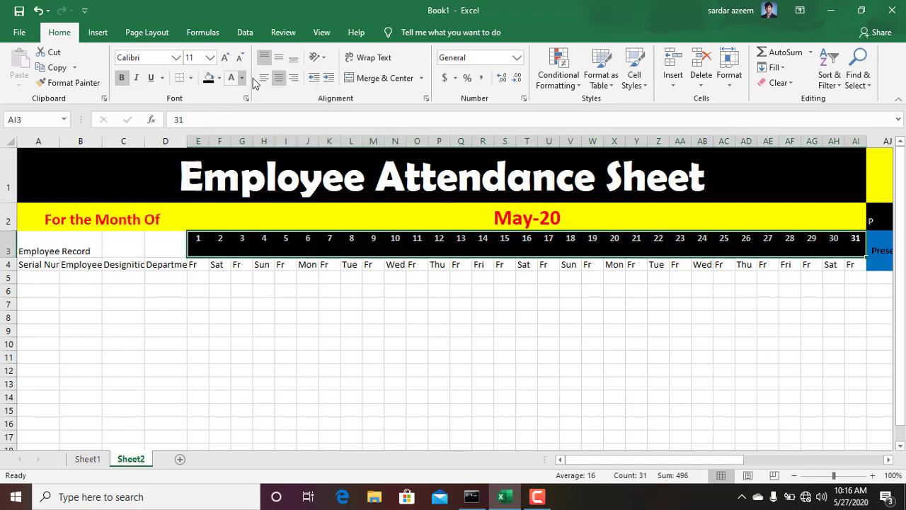
# Middle-align the day numbers in row 3, make them bold and enlarge them to font size 14.
pyautogui.click(280, 59)
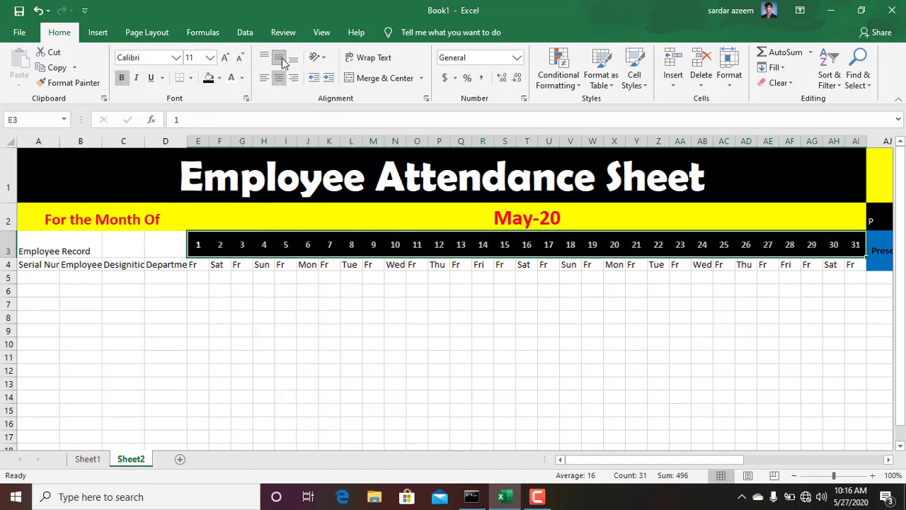
pyautogui.click(119, 77)
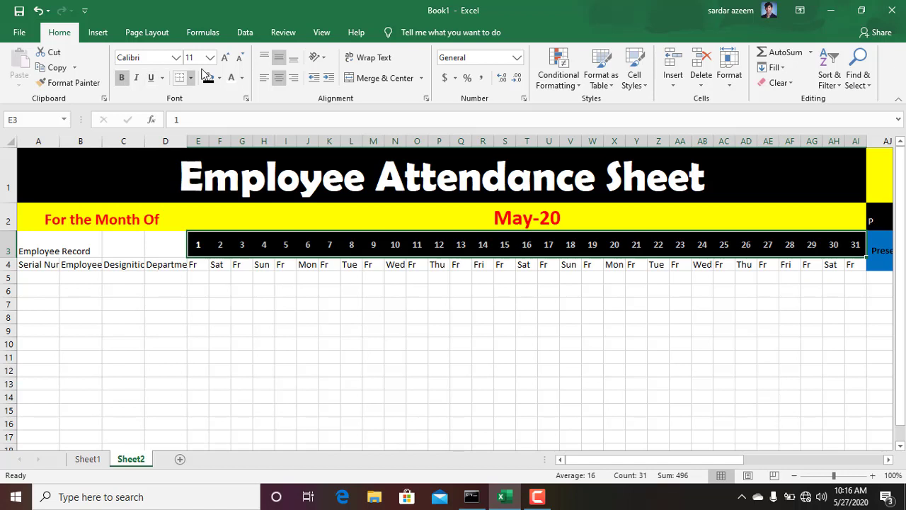
pyautogui.click(223, 59)
pyautogui.click(222, 58)
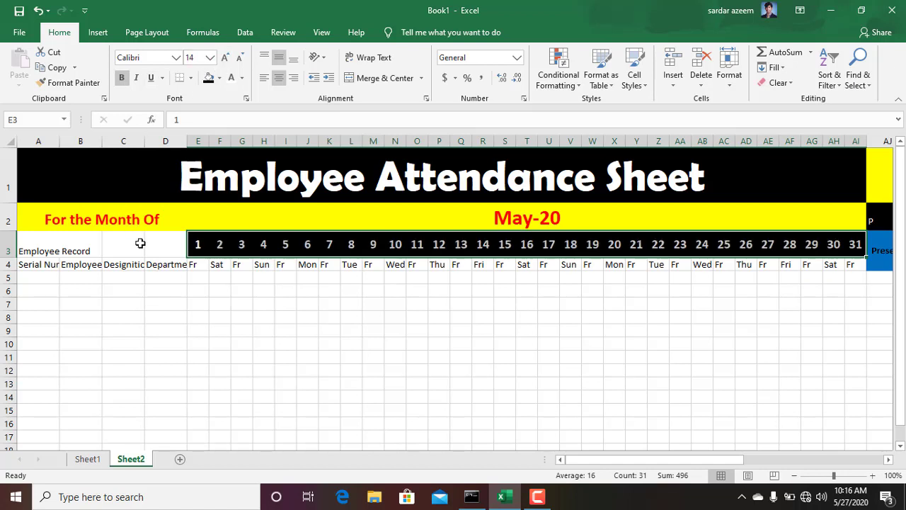
pyautogui.moveTo(153, 243); pyautogui.dragTo(2, 218)
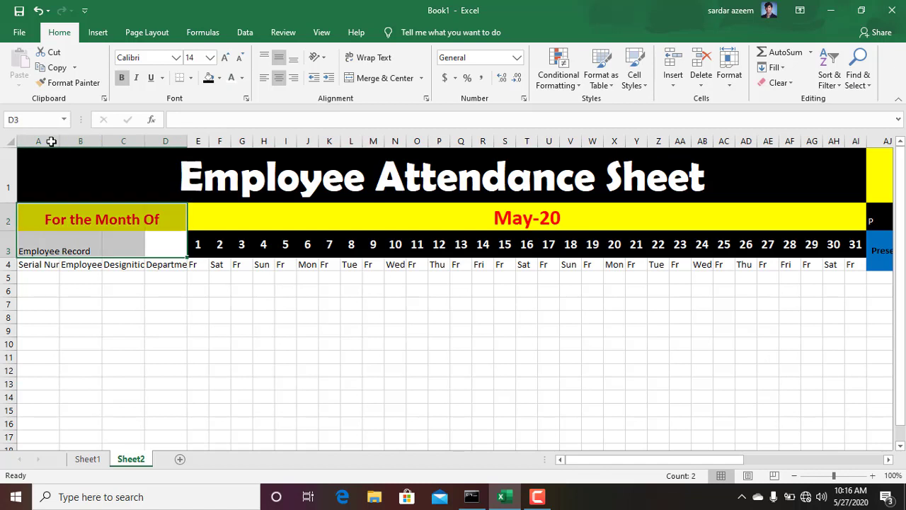
pyautogui.click(388, 80)
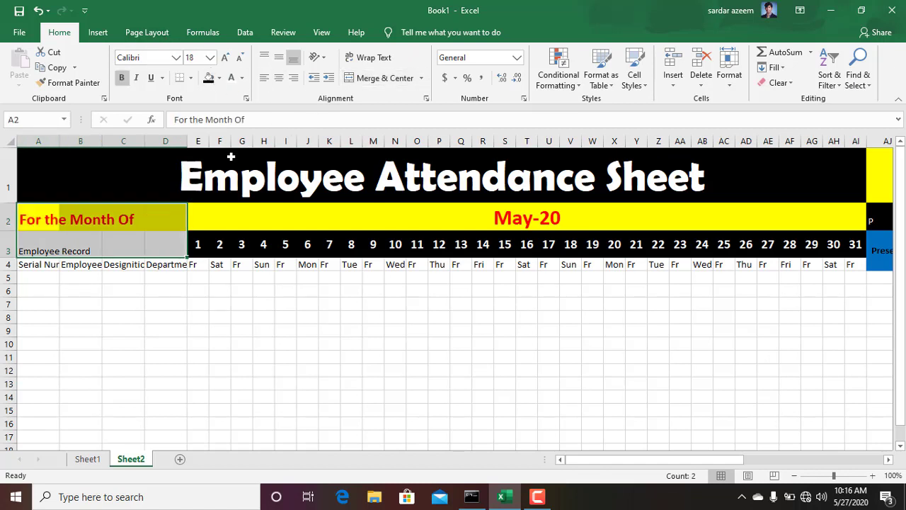
pyautogui.hotkey('ctrl', 'z')
pyautogui.click(153, 228)
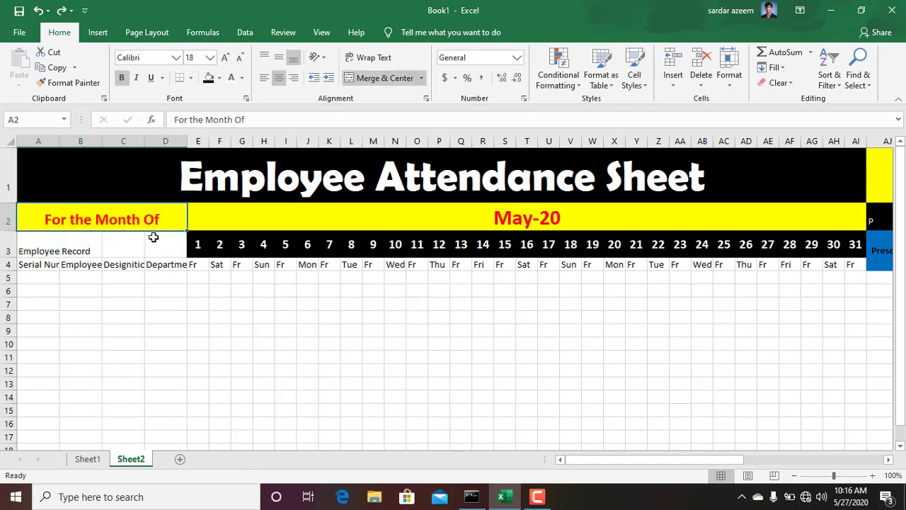
# Merge and center the "Employee Record" heading across A3:D3 and align it vertically to the middle.
pyautogui.click(154, 245)
pyautogui.moveTo(154, 245); pyautogui.dragTo(45, 236)
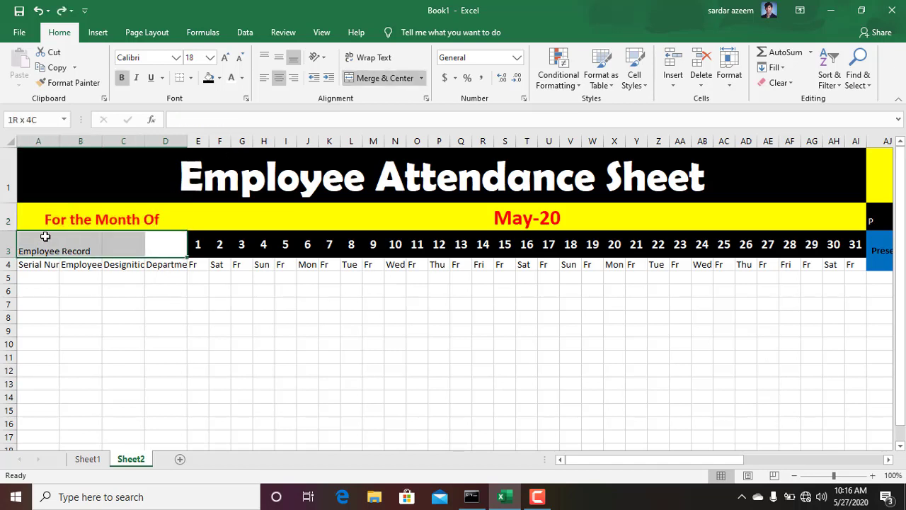
pyautogui.click(369, 79)
pyautogui.click(278, 57)
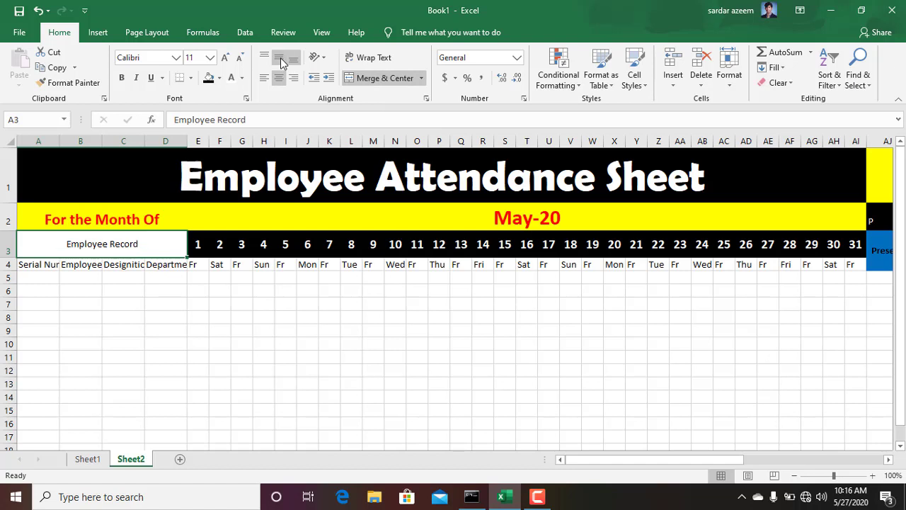
# Format the "Employee Record" heading as bold white text on a black fill at font size 16.
pyautogui.click(231, 79)
pyautogui.click(206, 79)
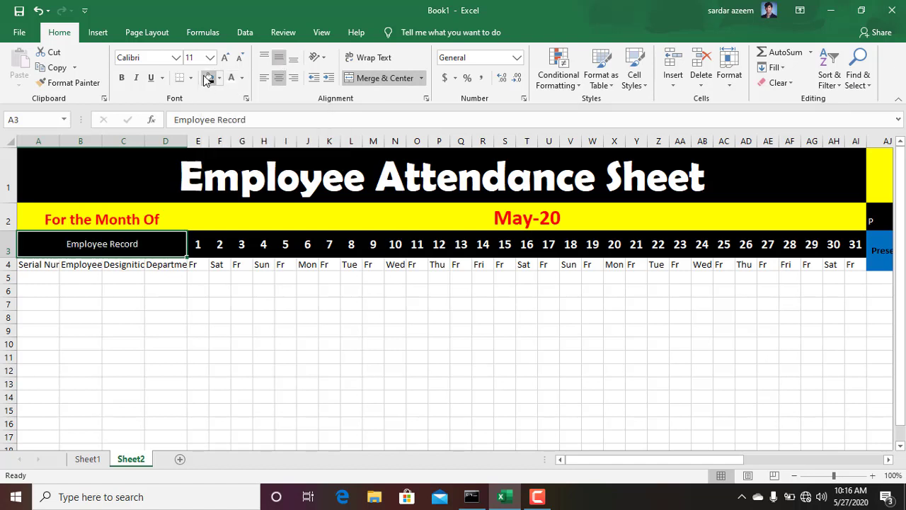
pyautogui.click(223, 56)
pyautogui.click(223, 57)
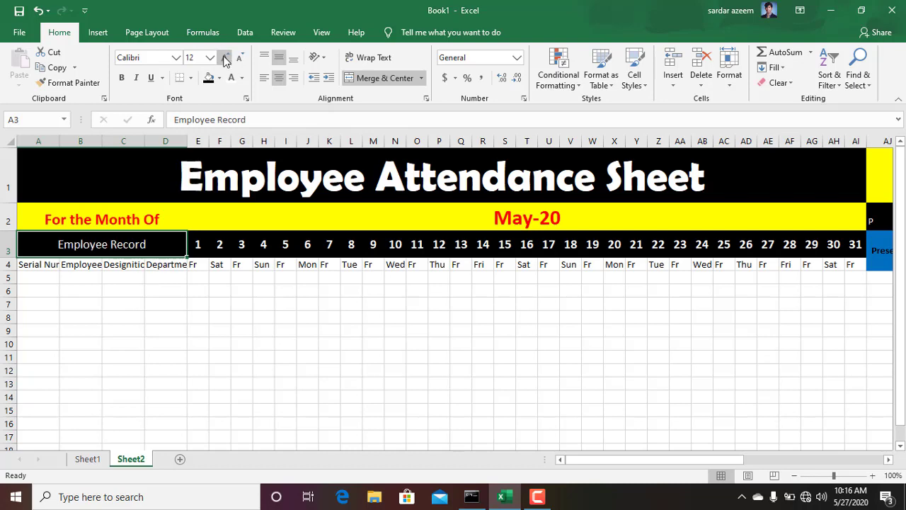
pyautogui.click(223, 56)
pyautogui.click(122, 79)
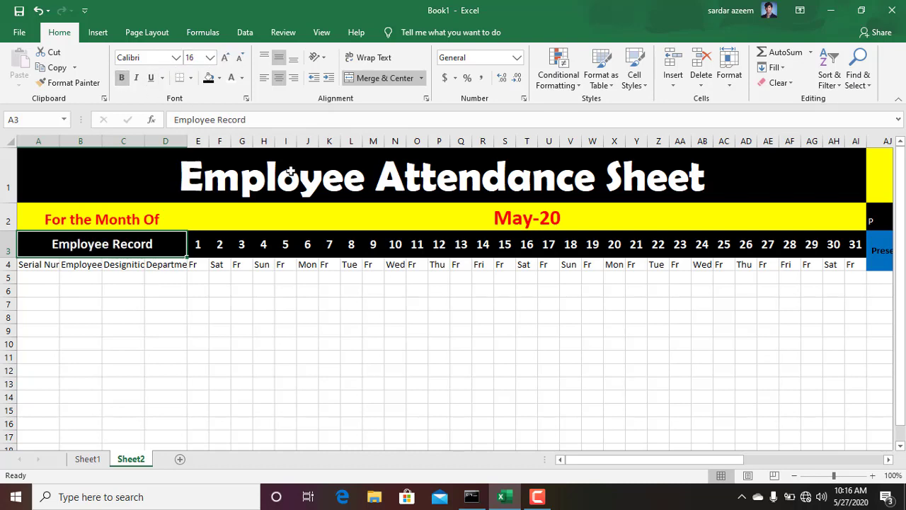
# Format the weekday labels in E4:AI4 as bold white text on a blue fill.
pyautogui.moveTo(580, 459); pyautogui.dragTo(904, 405)
pyautogui.moveTo(783, 421); pyautogui.dragTo(651, 435)
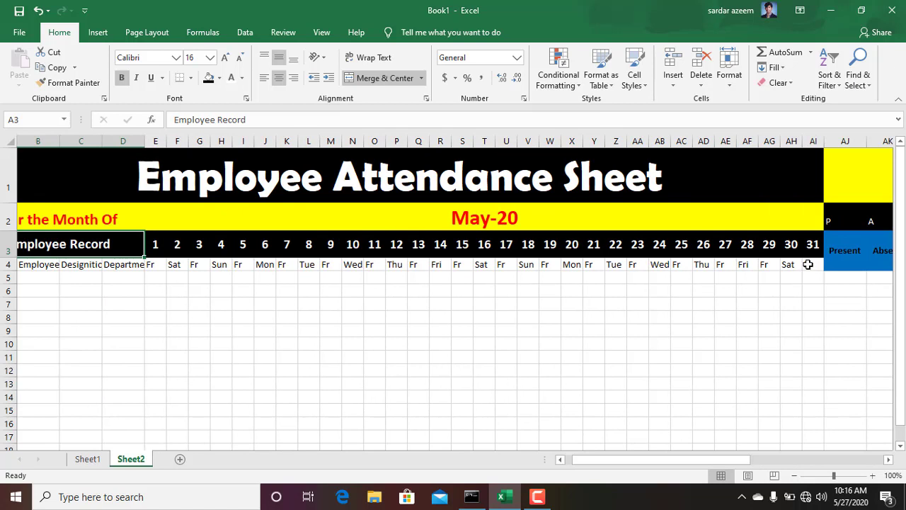
pyautogui.moveTo(807, 264); pyautogui.dragTo(156, 263)
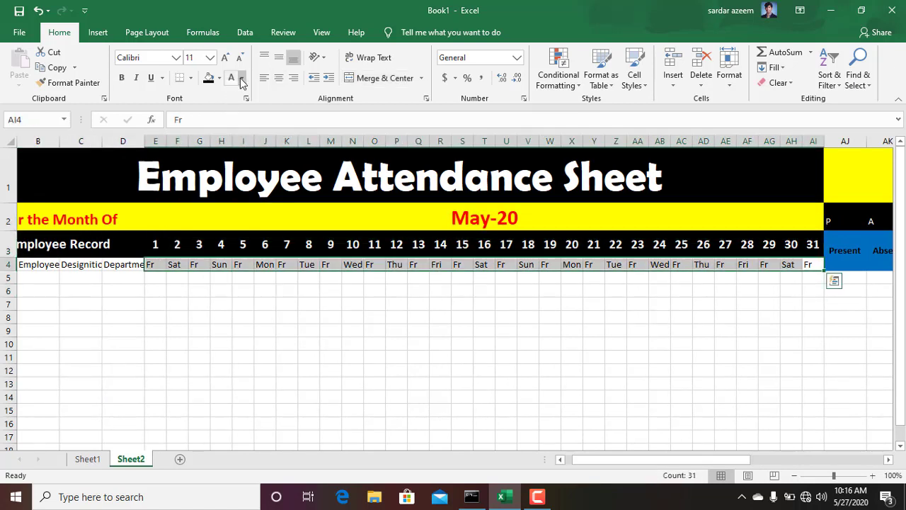
pyautogui.click(242, 80)
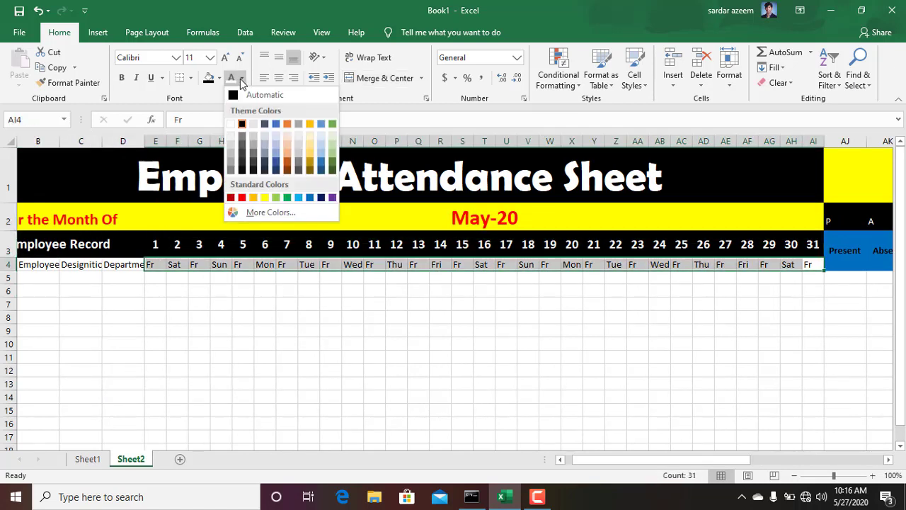
pyautogui.click(312, 199)
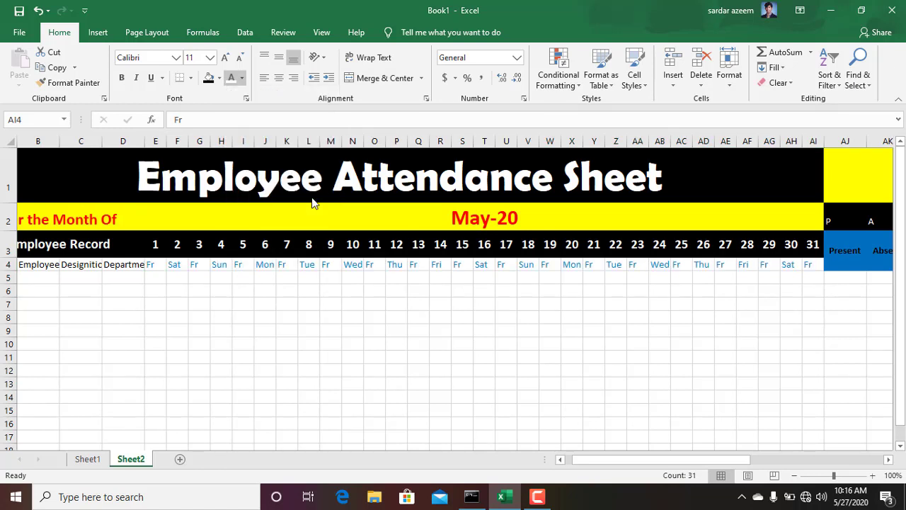
pyautogui.click(218, 79)
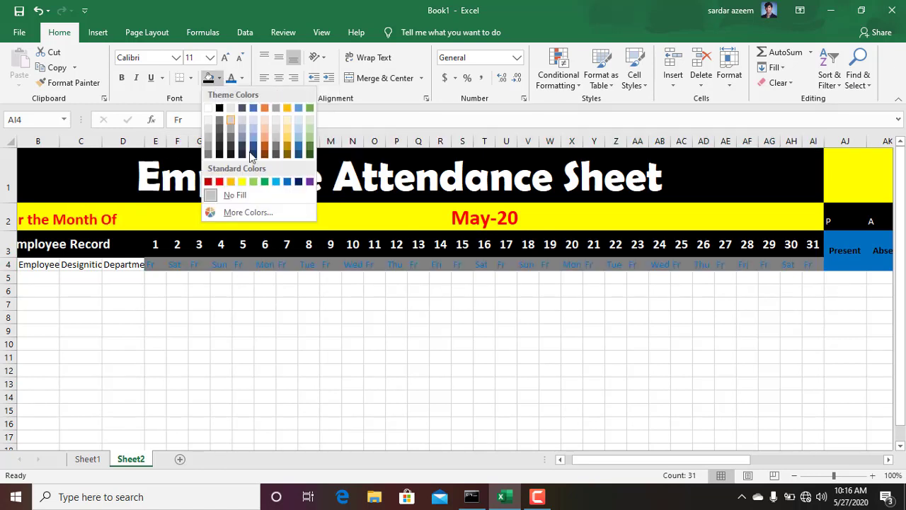
pyautogui.click(285, 182)
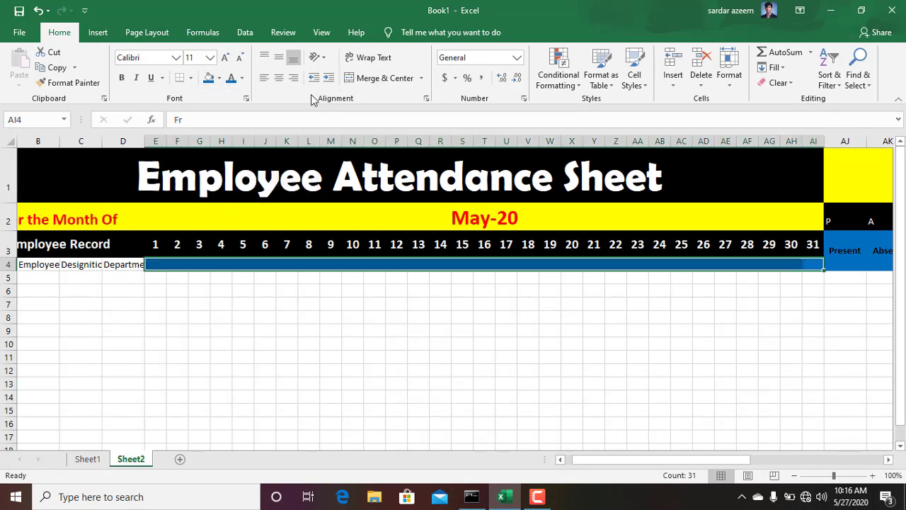
pyautogui.click(241, 80)
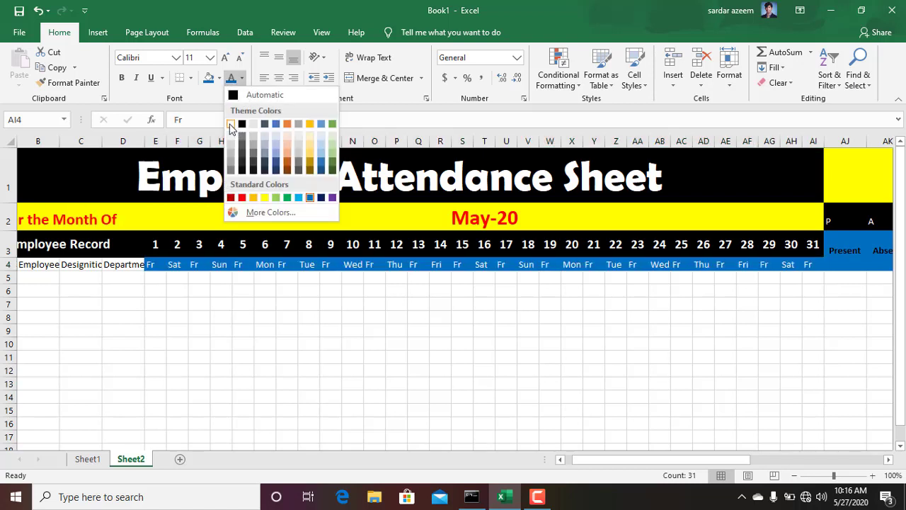
pyautogui.click(230, 124)
pyautogui.click(118, 82)
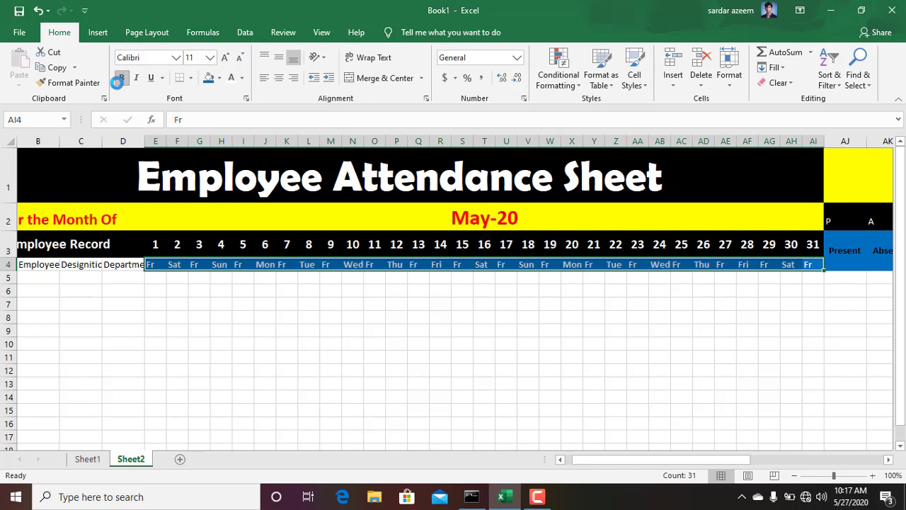
# Widen columns A to D to fit their row 4 headings and format A4:D4 as bold white text on a blue fill.
pyautogui.moveTo(131, 265); pyautogui.dragTo(6, 264)
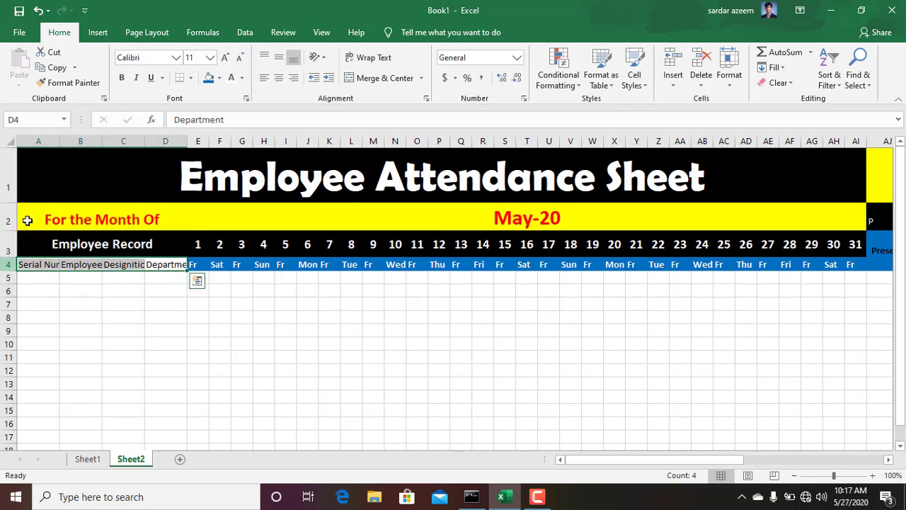
pyautogui.moveTo(60, 146); pyautogui.dragTo(261, 142)
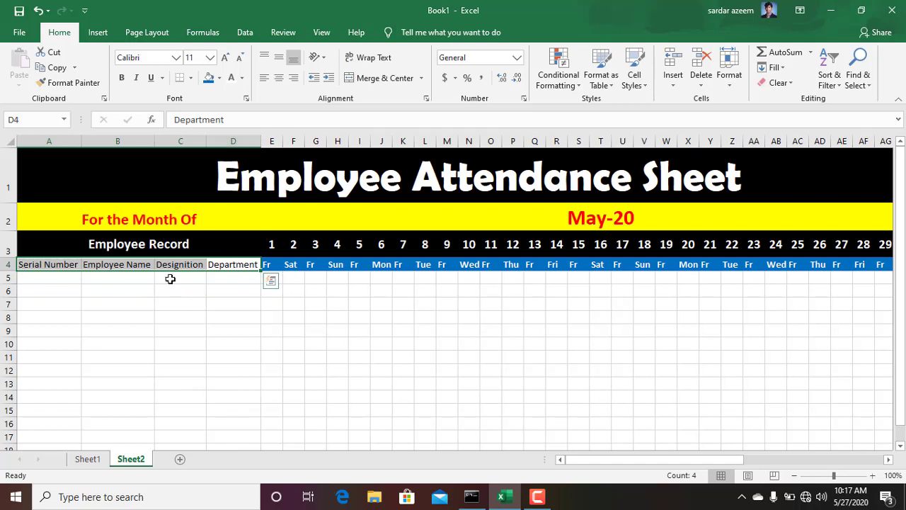
pyautogui.click(208, 78)
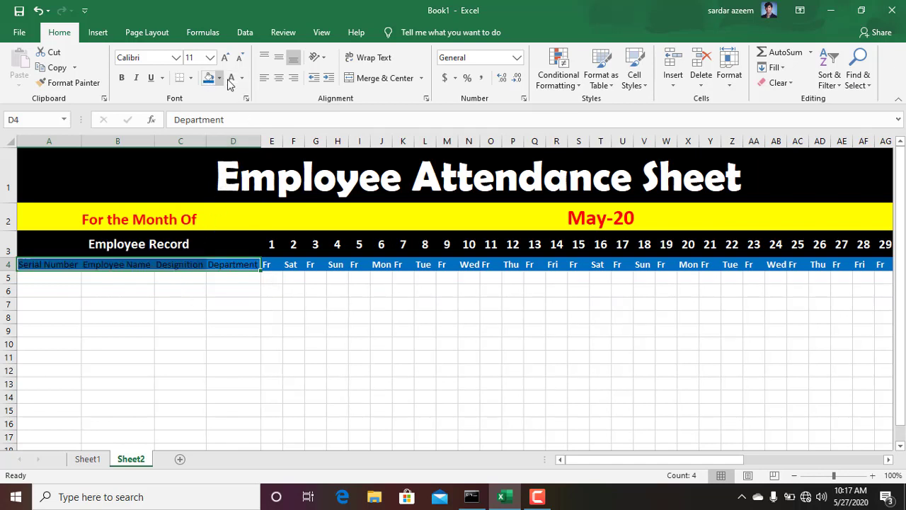
pyautogui.click(230, 80)
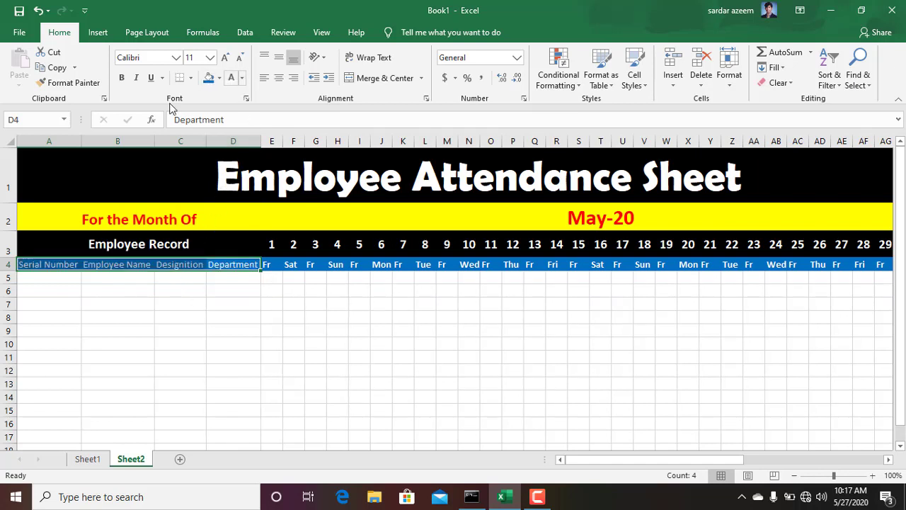
pyautogui.click(123, 78)
pyautogui.click(76, 326)
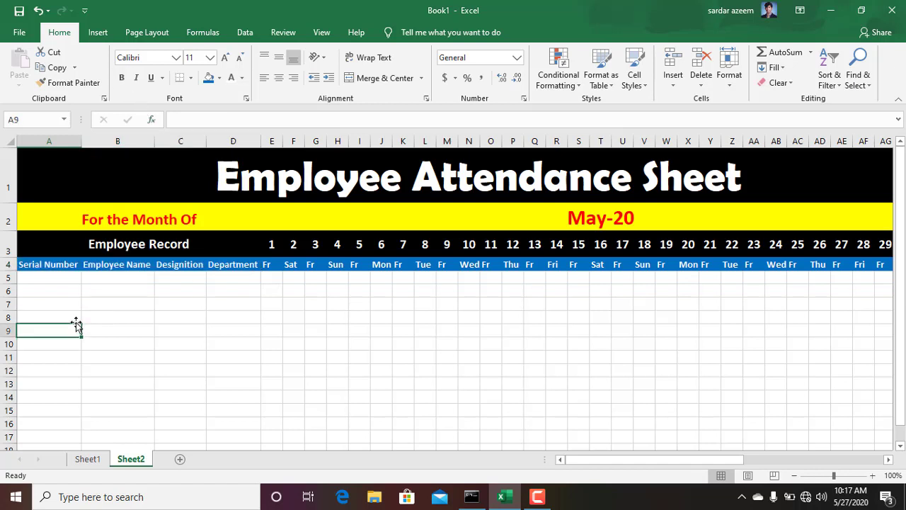
# Enter the first two serial numbers, 1 in cell A5 and 2 in A6.
pyautogui.click(56, 279)
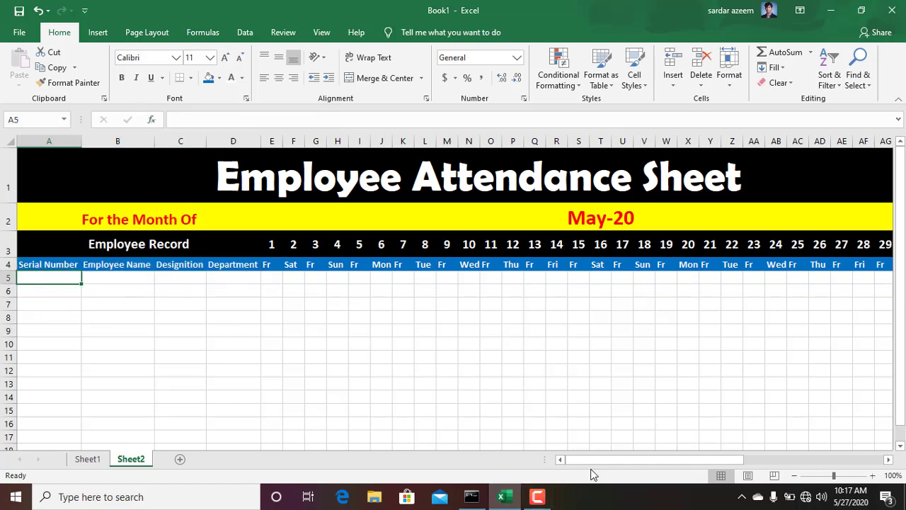
pyautogui.moveTo(597, 460); pyautogui.dragTo(446, 445)
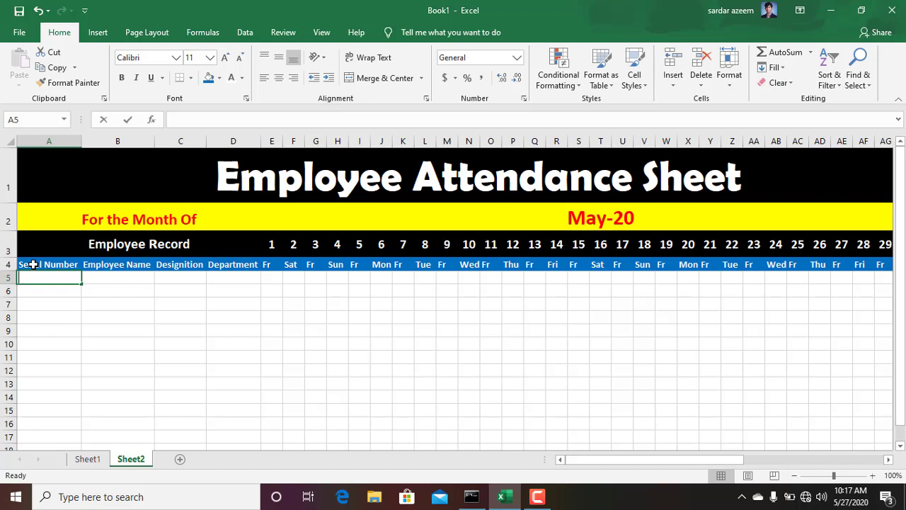
pyautogui.write('1')
pyautogui.press('Return')
pyautogui.write('2')
pyautogui.press('Return')
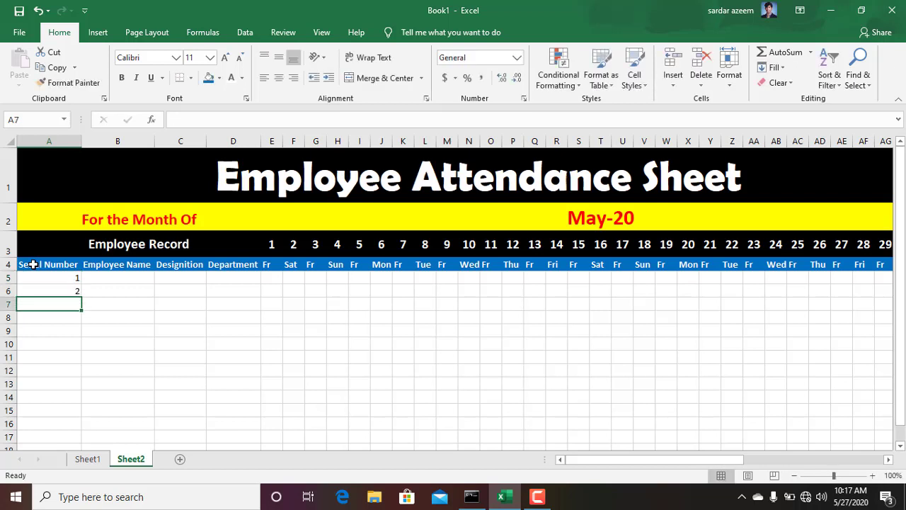
# Extend the serial number series from A5:A6 down to 50 in cell A54.
pyautogui.press('Up')
pyautogui.press('Up')
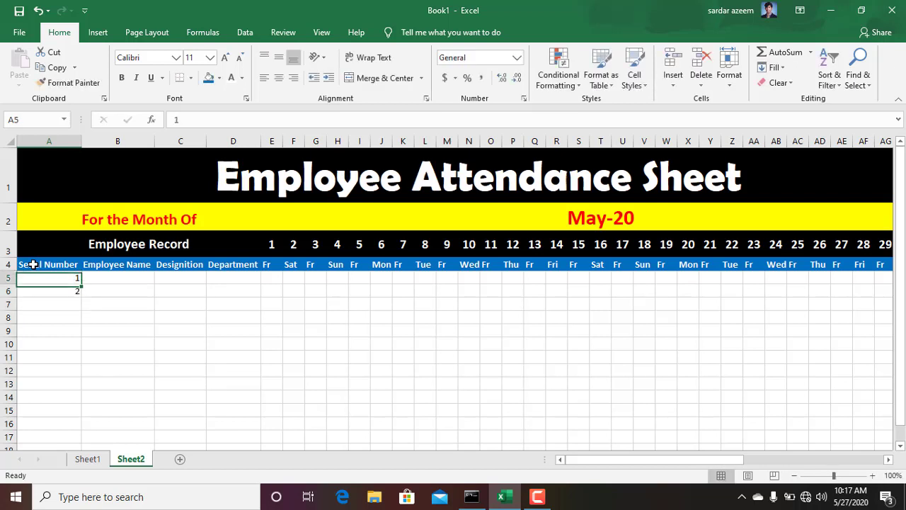
pyautogui.hotkey('shift', 'Down')
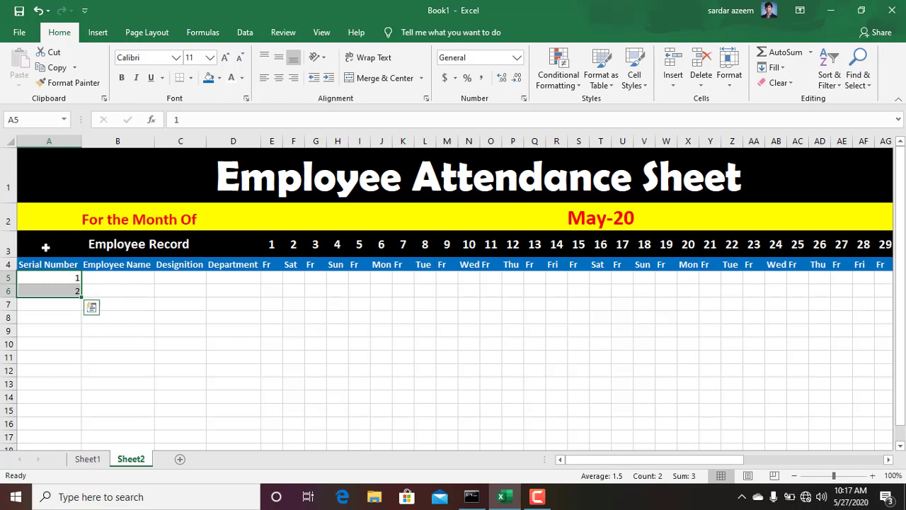
pyautogui.moveTo(79, 298); pyautogui.dragTo(63, 237)
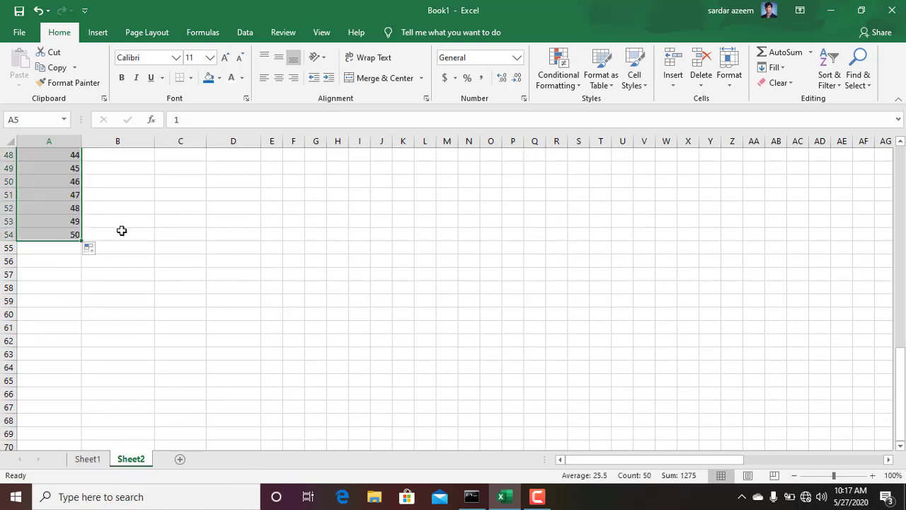
# Enter names for the first two employees in cells B5 and B6 of the Employee Name column.
pyautogui.click(122, 231)
pyautogui.hotkey('ctrl', 'Up')
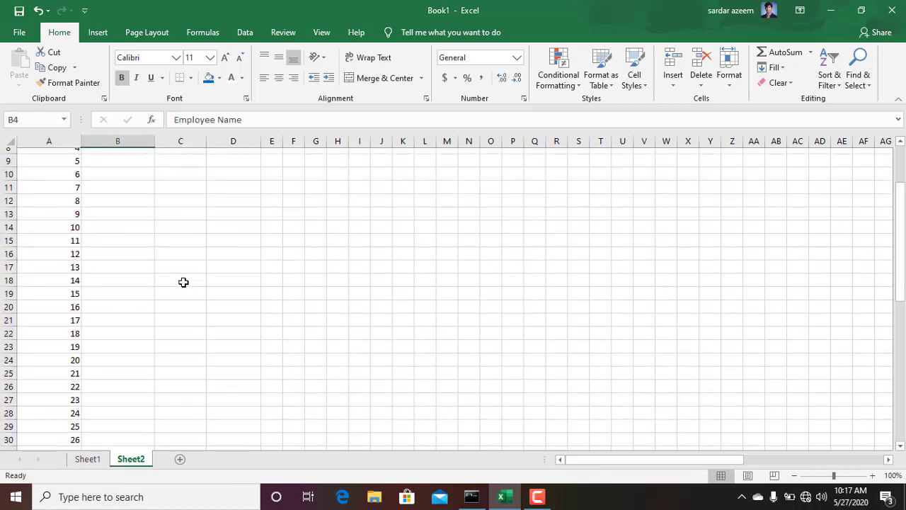
pyautogui.press('Down')
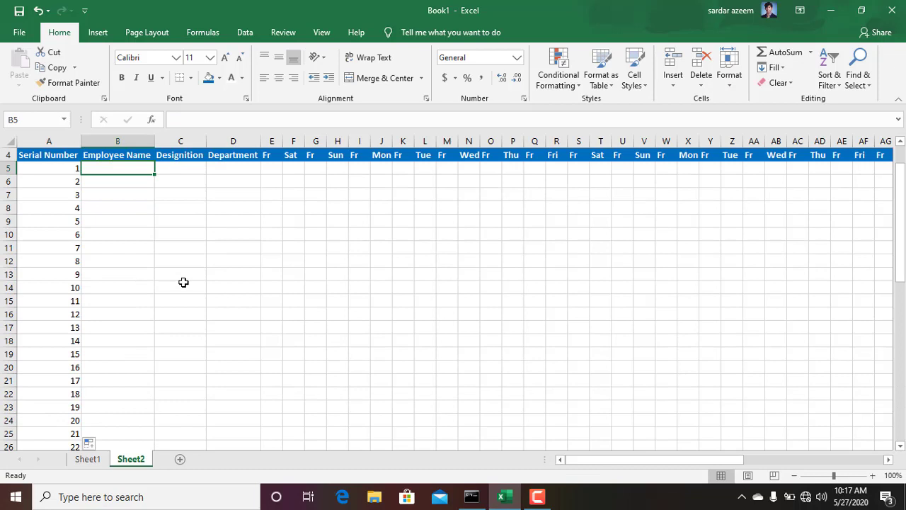
pyautogui.write('ali')
pyautogui.press('Return')
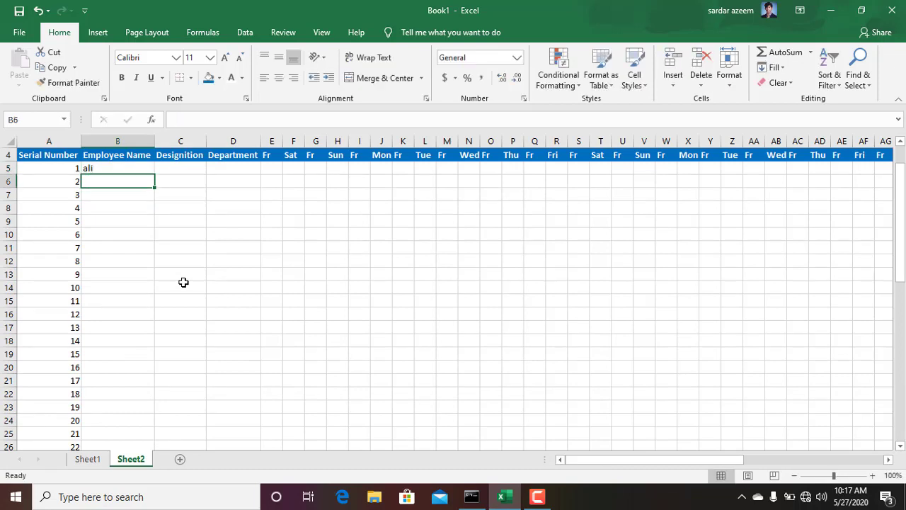
pyautogui.write('azmat')
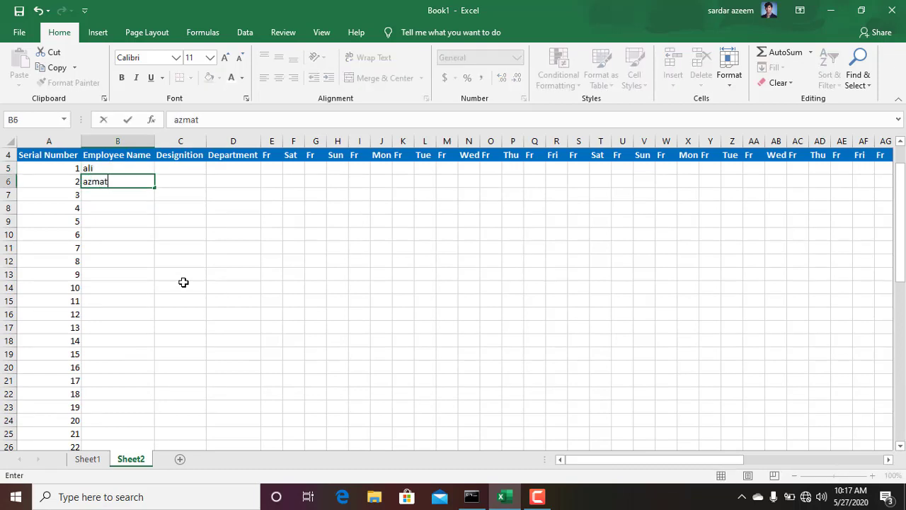
pyautogui.click(125, 232)
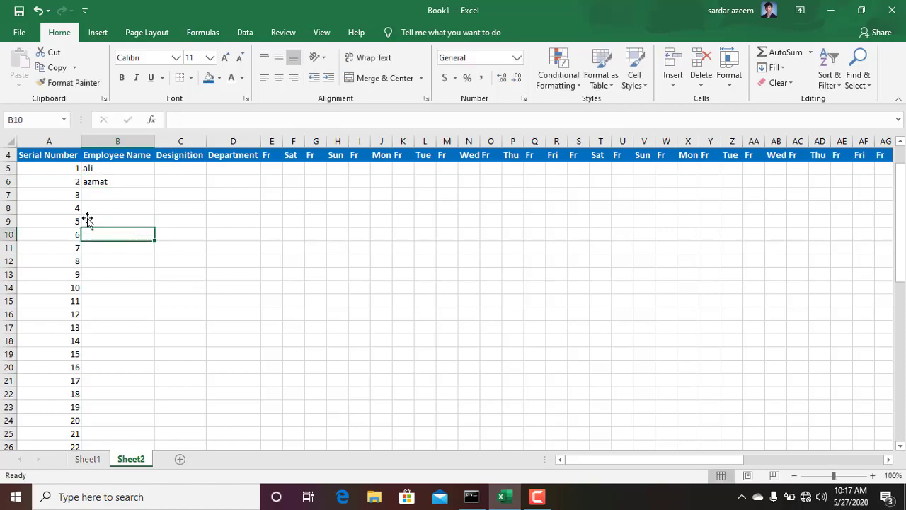
# Open the recent workbook Salary Report.xlsx and copy the employee names in B3:B52.
pyautogui.click(19, 32)
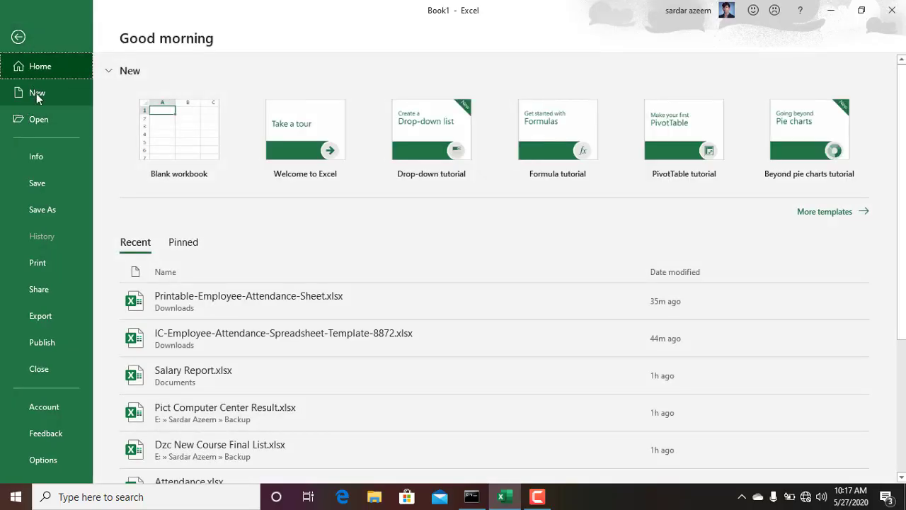
pyautogui.click(199, 375)
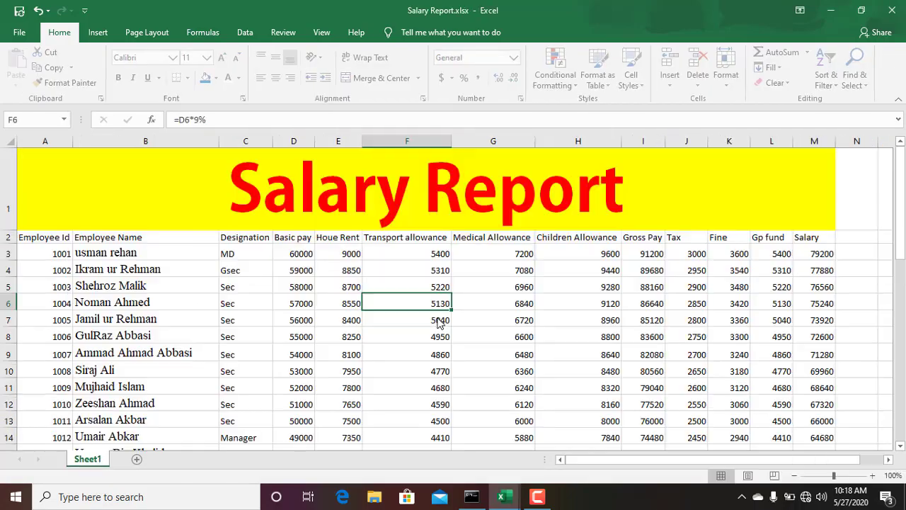
pyautogui.click(141, 250)
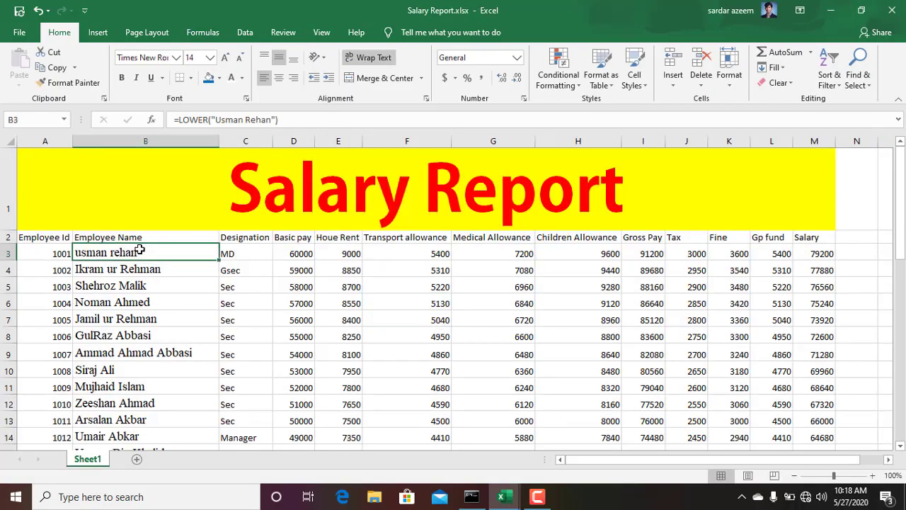
pyautogui.moveTo(141, 250); pyautogui.dragTo(121, 422)
pyautogui.hotkey('ctrl', 'c')
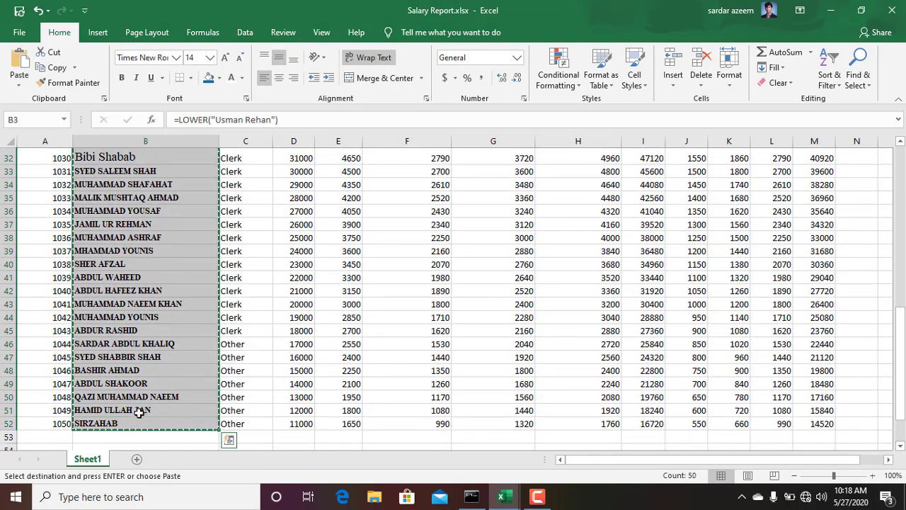
# Switch back to Book1 and paste the copied employee names into B5:B54 of Sheet2.
pyautogui.moveTo(505, 500)
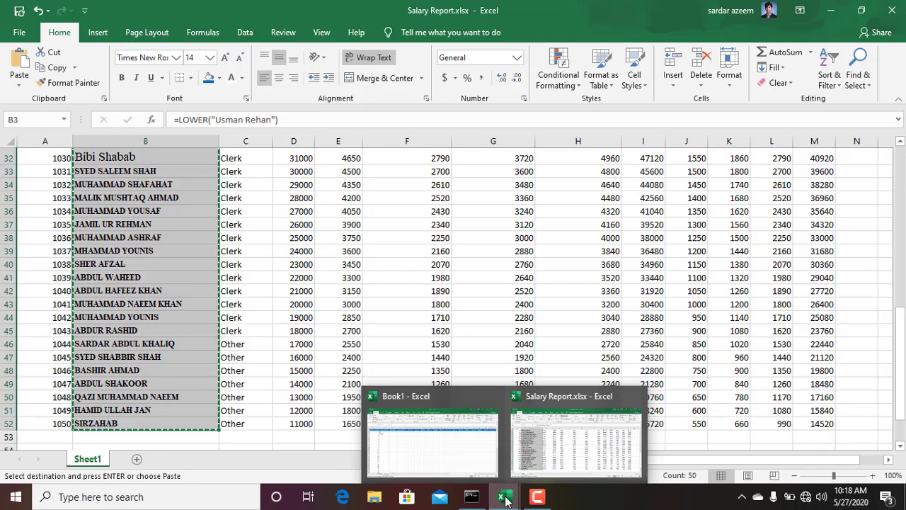
pyautogui.click(443, 458)
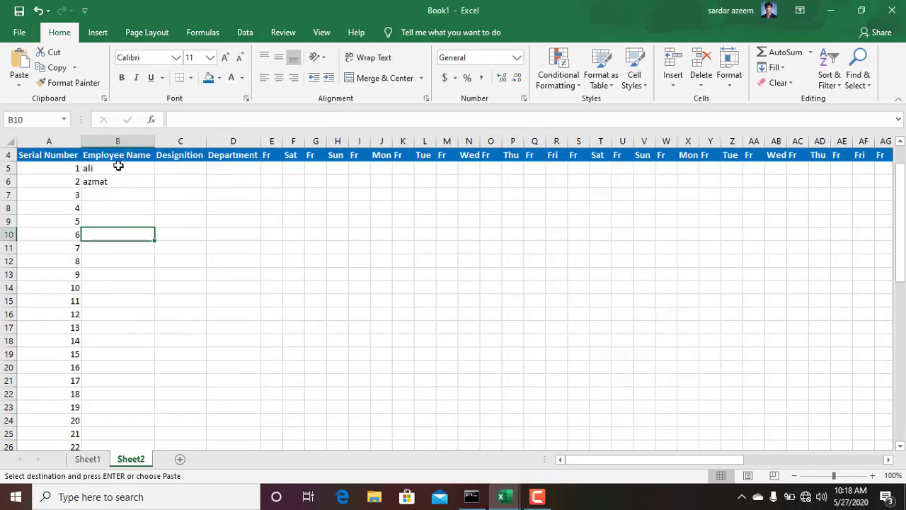
pyautogui.moveTo(118, 166); pyautogui.dragTo(128, 419)
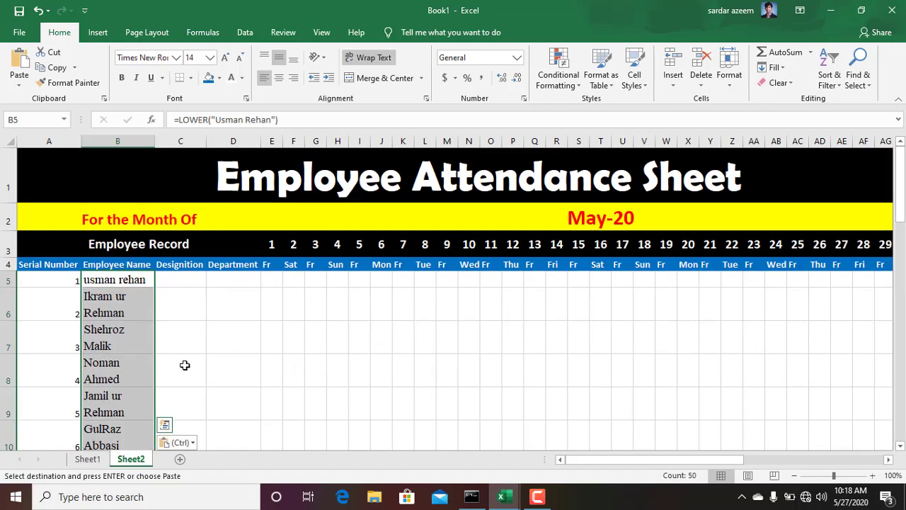
# Copy the designations in C3:C52 of Salary Report.xlsx and paste them into Book1's Sheet2 starting at C5.
pyautogui.click(191, 281)
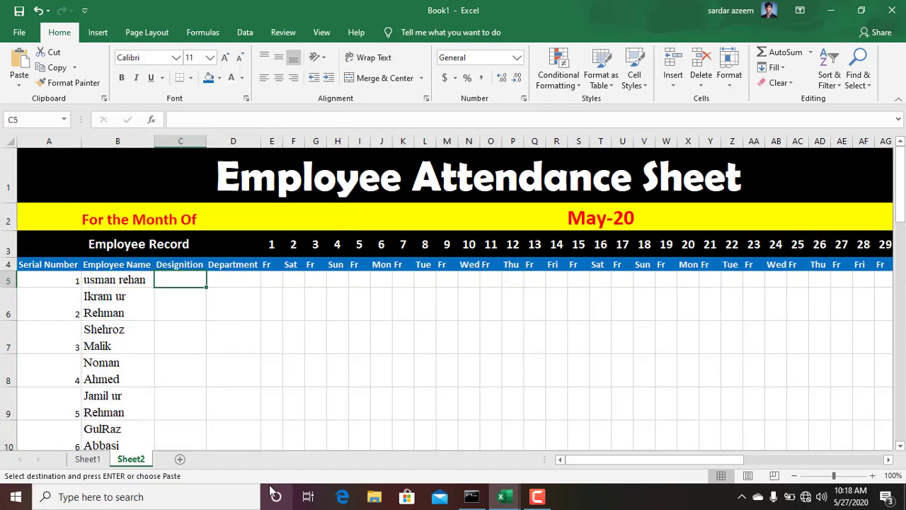
pyautogui.scroll(-2, 223, 317)
pyautogui.moveTo(501, 494)
pyautogui.click(517, 476)
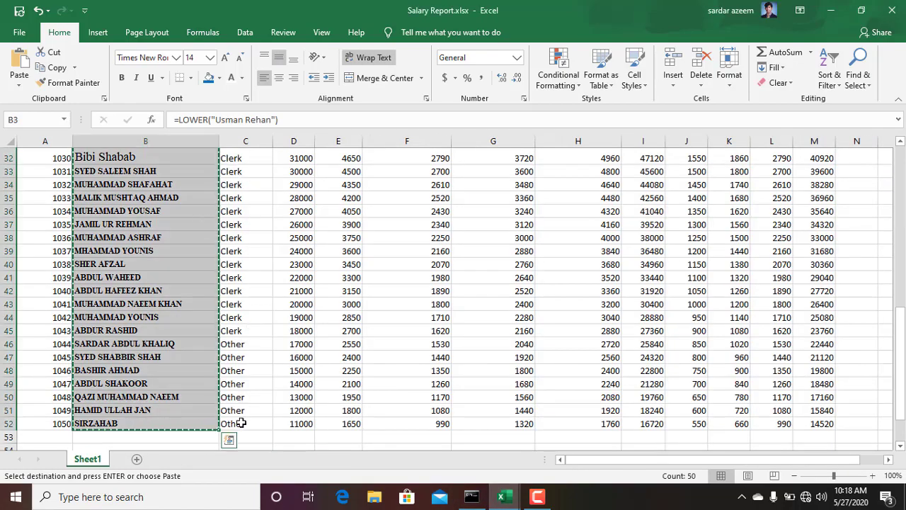
pyautogui.moveTo(242, 424); pyautogui.dragTo(228, 257)
pyautogui.hotkey('ctrl', 'c')
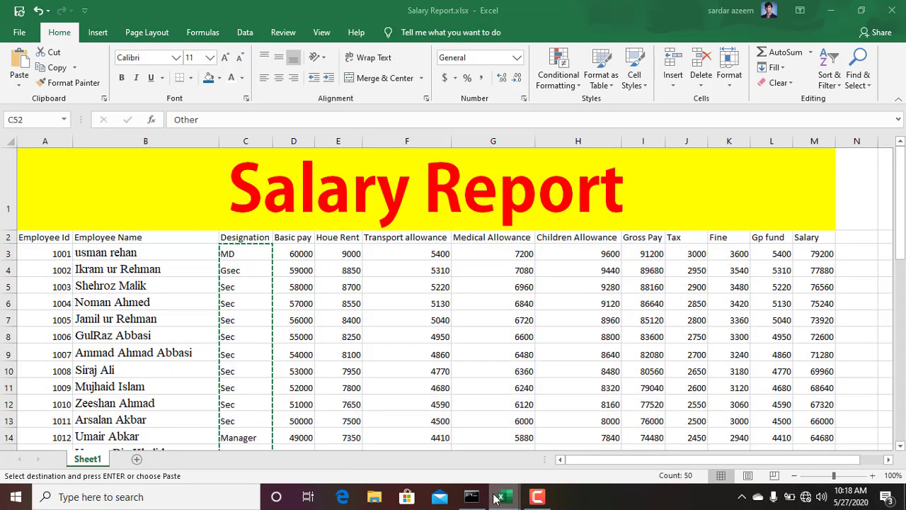
pyautogui.moveTo(503, 500)
pyautogui.click(402, 450)
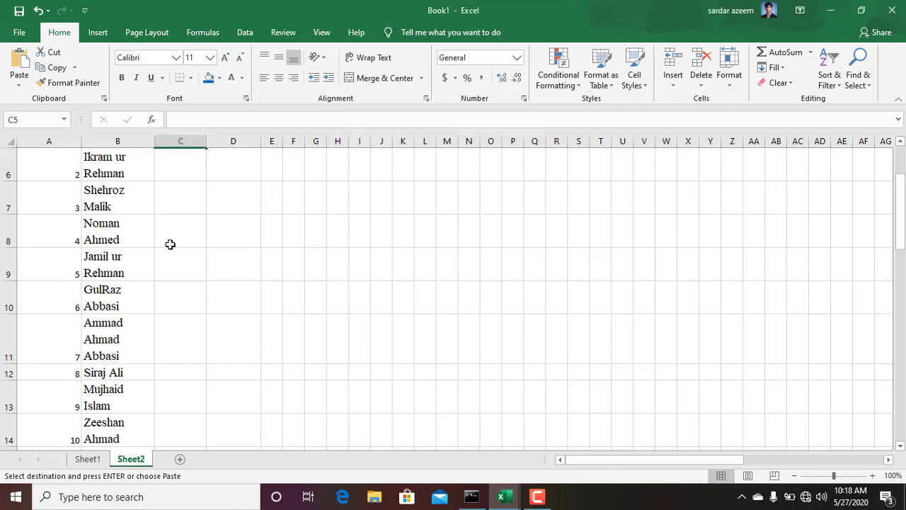
pyautogui.scroll(2, 170, 244)
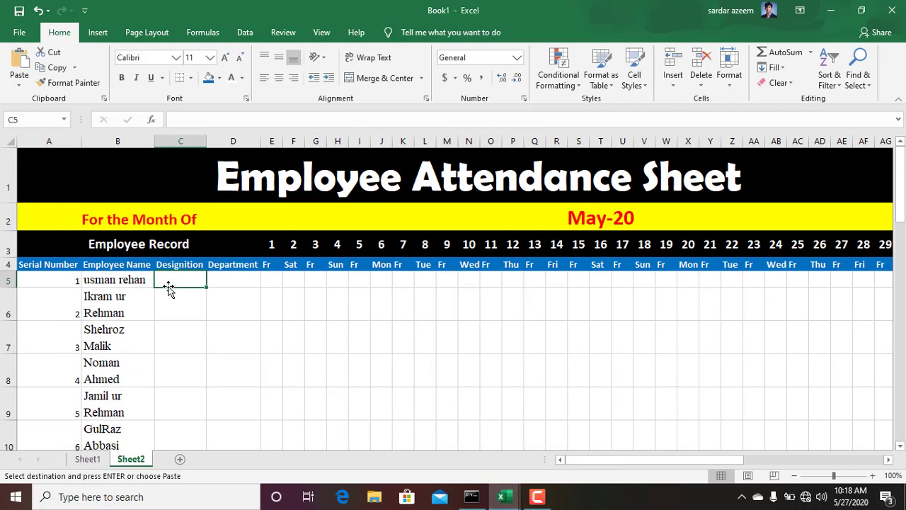
pyautogui.hotkey('ctrl', 'v')
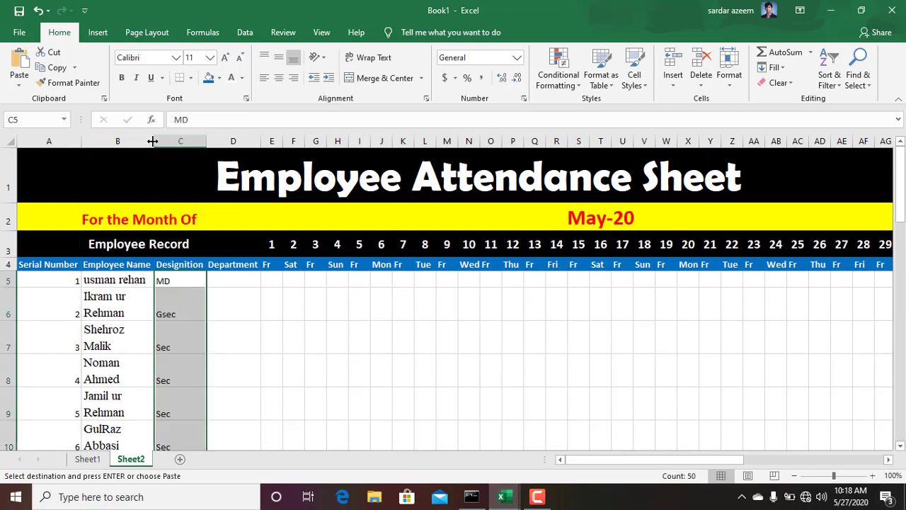
# Widen column B for the employee names and make the designations in C5:C54 bold.
pyautogui.moveTo(155, 141); pyautogui.dragTo(171, 141)
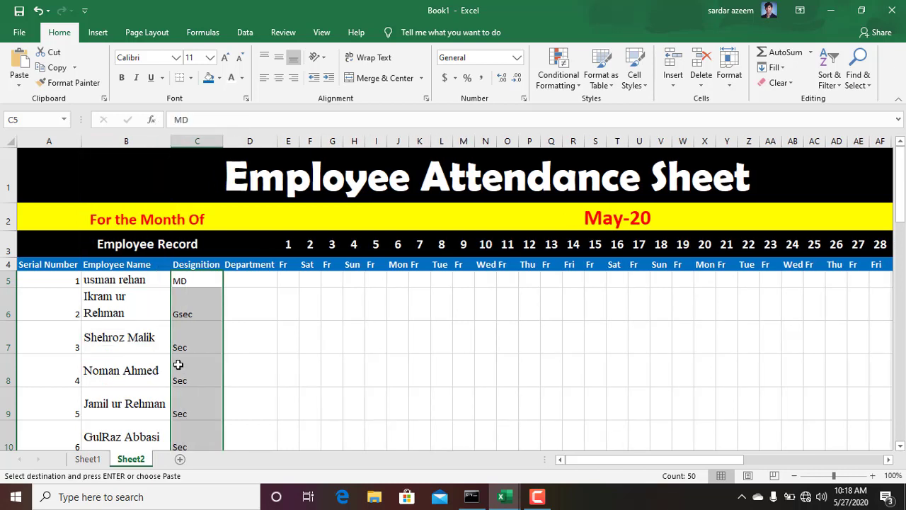
pyautogui.click(122, 77)
# Enter the departments Accounts, Finance, Sales, Production and Management in D5:D9 and widen column D to fit them.
pyautogui.click(243, 283)
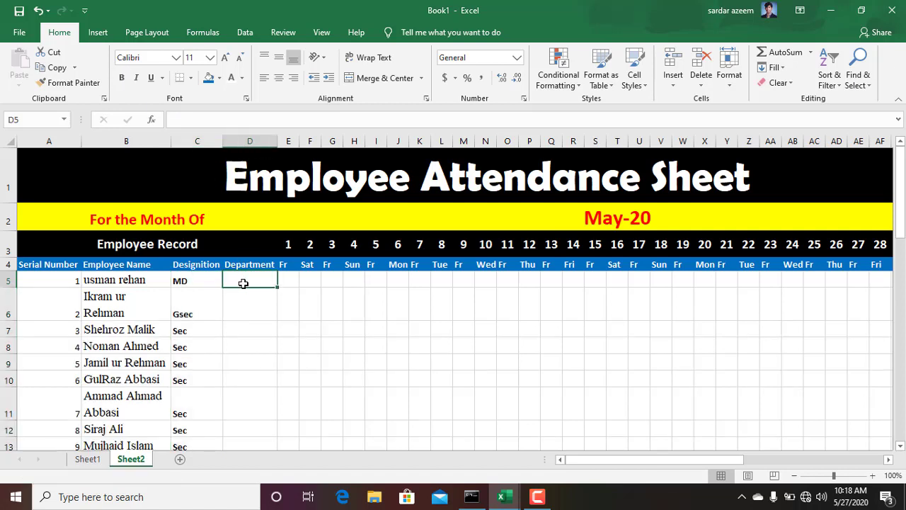
pyautogui.write('Accounts')
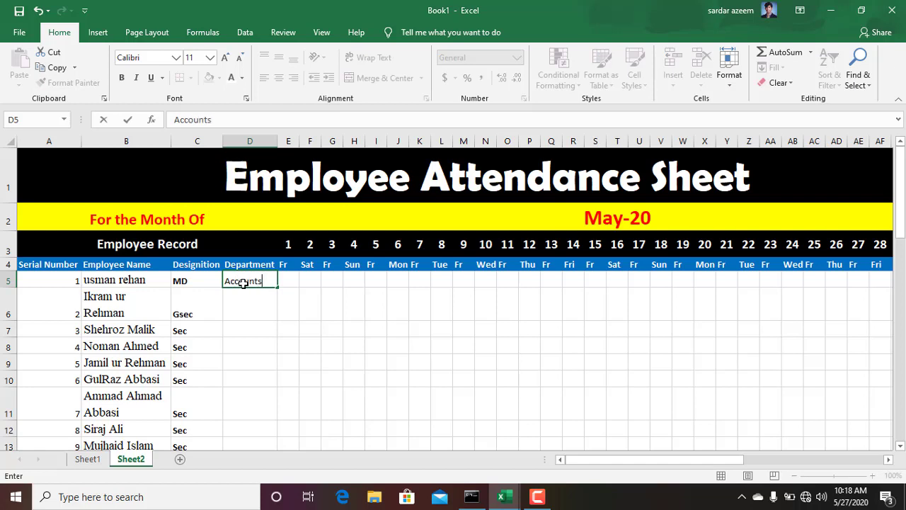
pyautogui.press('Return')
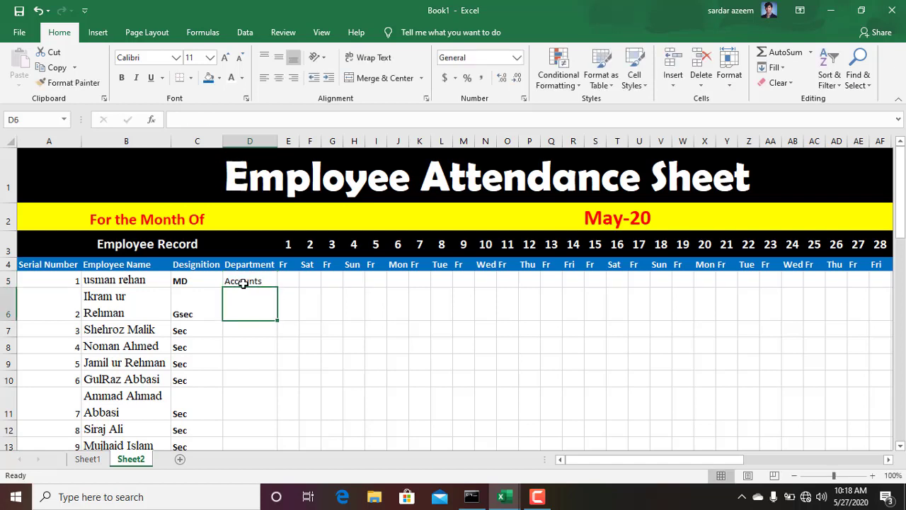
pyautogui.write('Finance')
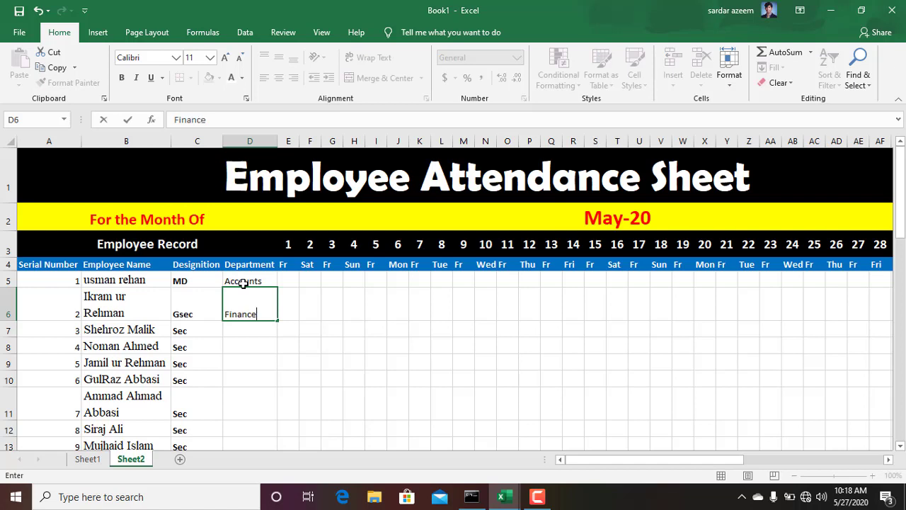
pyautogui.press('Return')
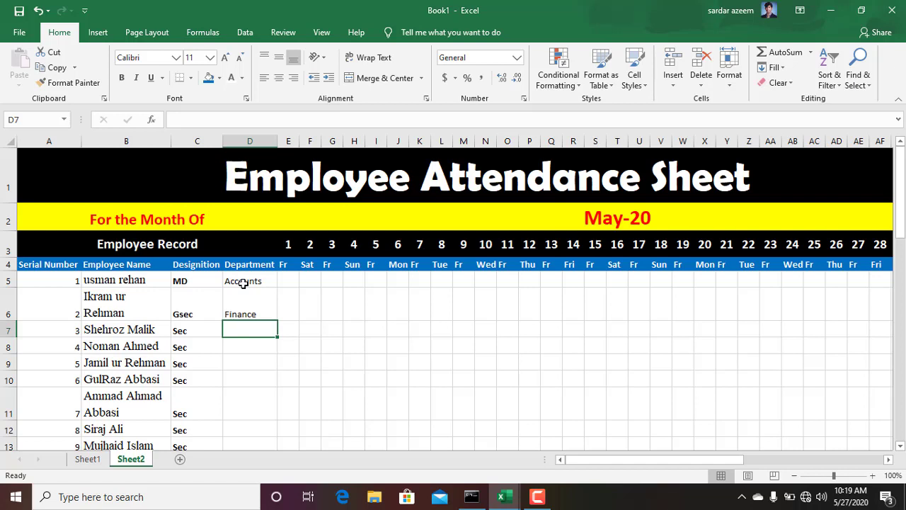
pyautogui.write('Mana')
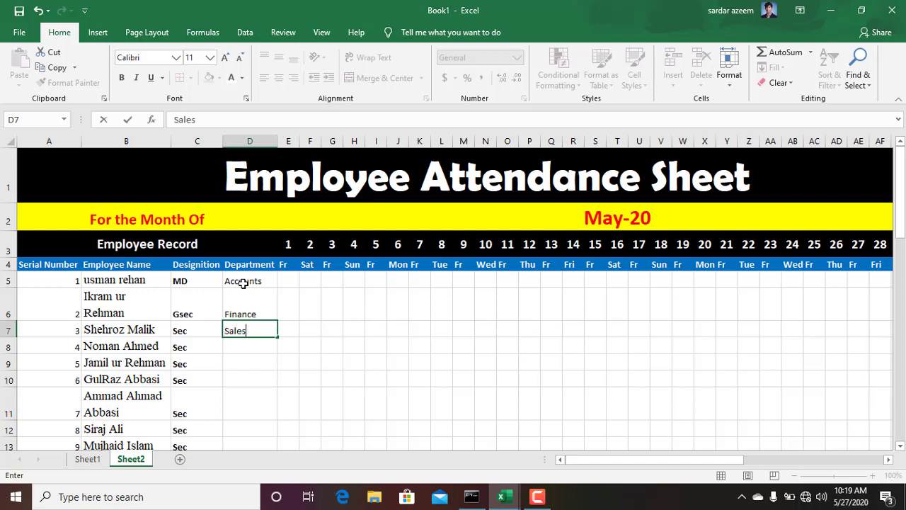
pyautogui.press('Return')
pyautogui.write('Production')
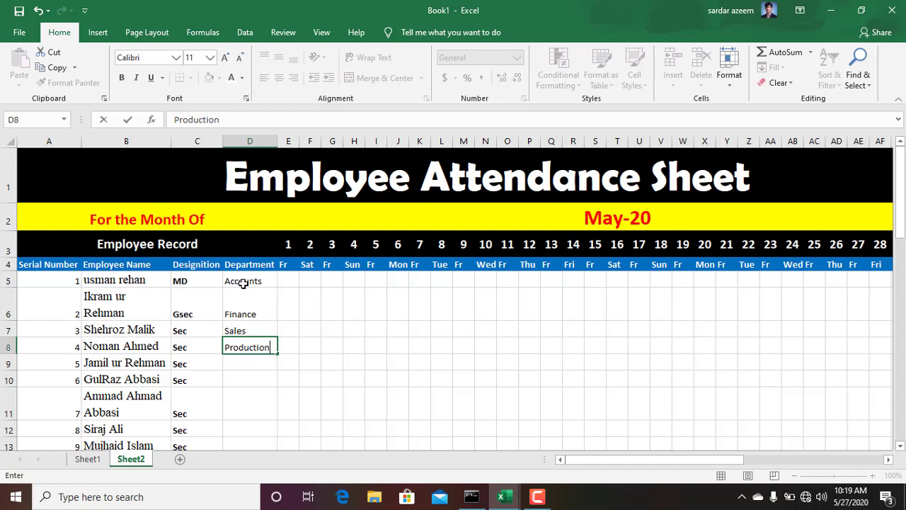
pyautogui.press('Return')
pyautogui.write('Management')
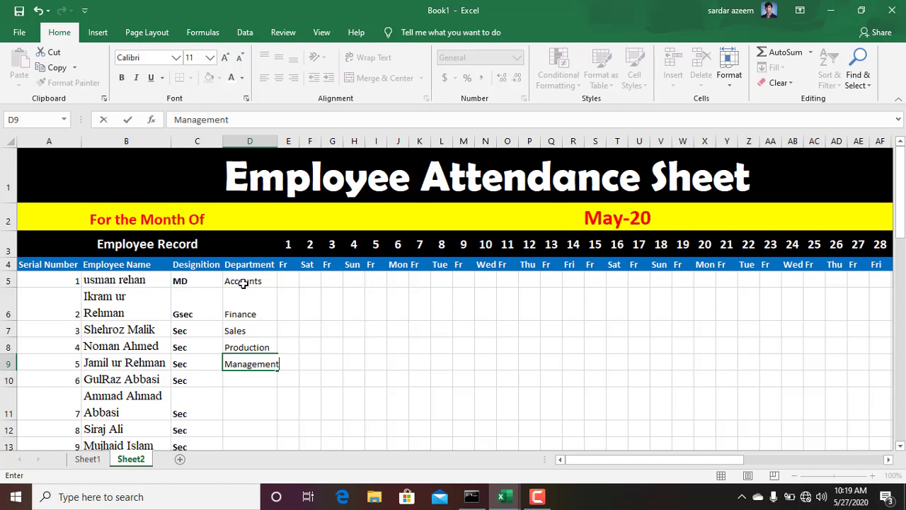
pyautogui.click(247, 432)
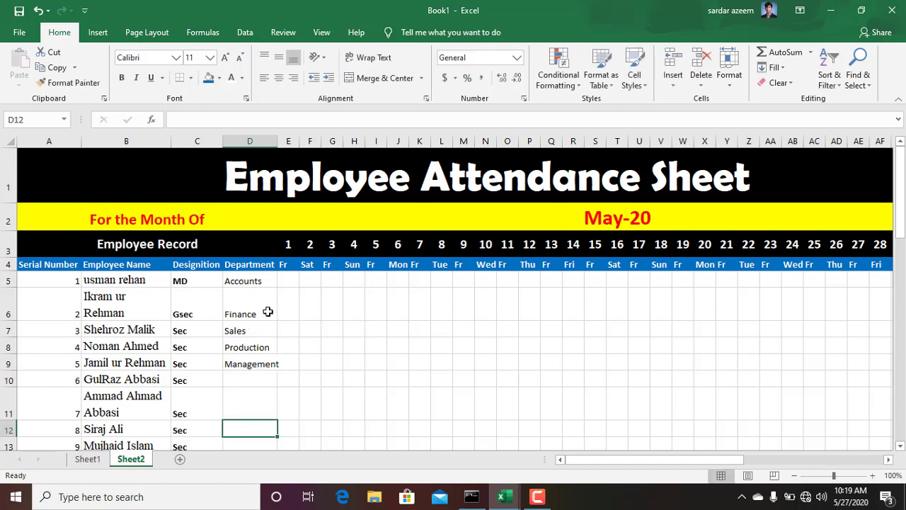
pyautogui.moveTo(279, 142); pyautogui.dragTo(282, 140)
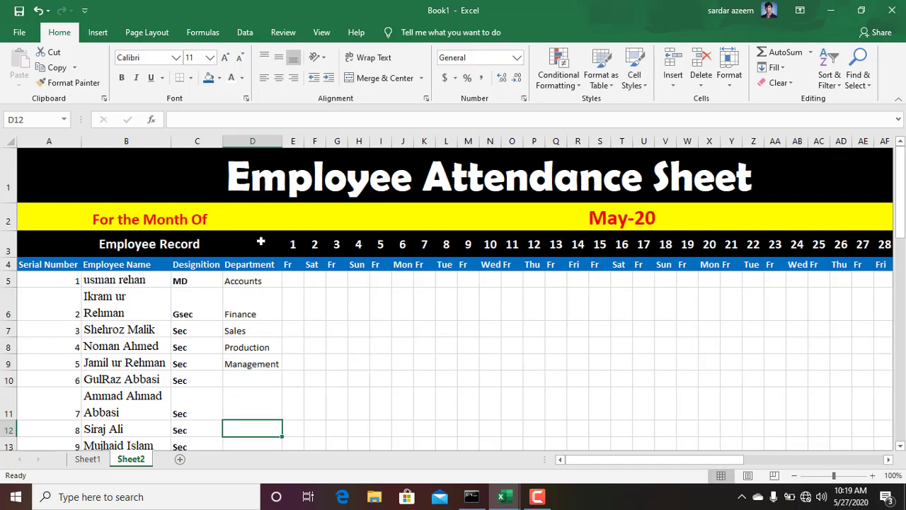
# Fill the five departments in D5:D9 down the column to D54 as a repeating sequence and check the filled rows.
pyautogui.moveTo(250, 283); pyautogui.dragTo(251, 374)
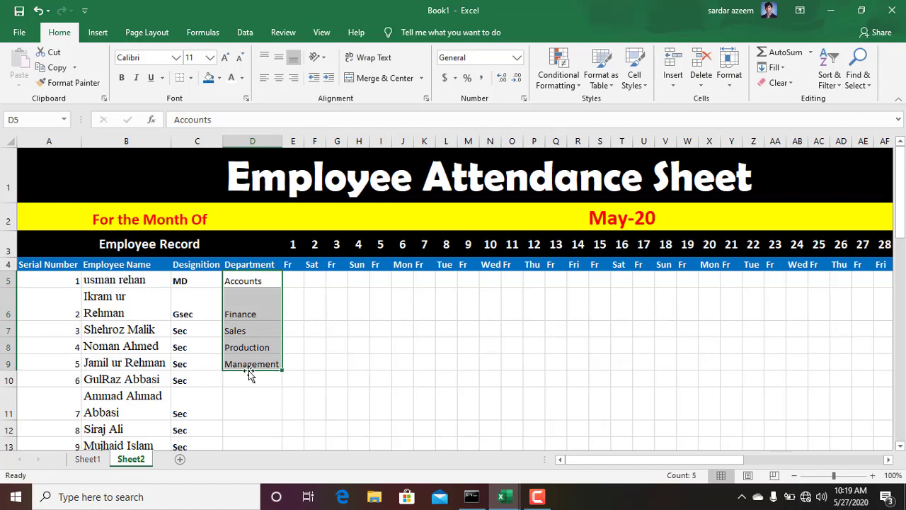
pyautogui.doubleClick(282, 370)
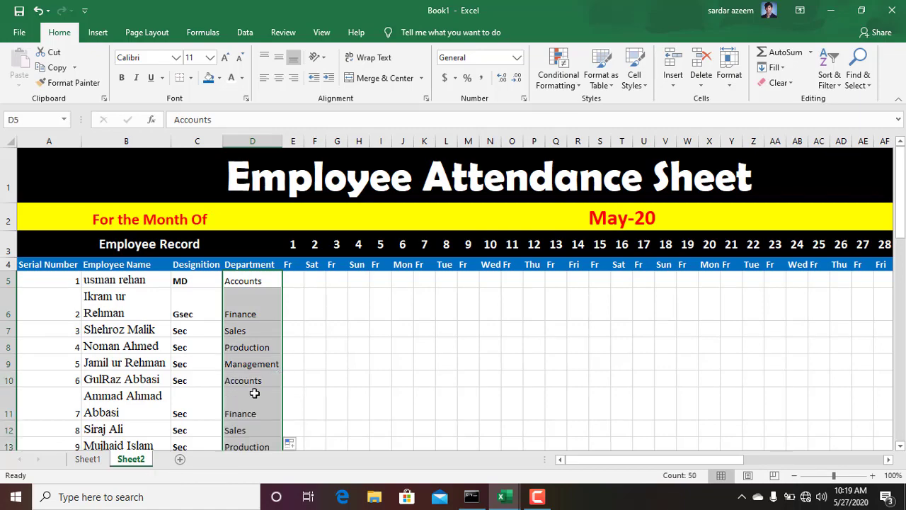
pyautogui.scroll(-6, 239, 400)
pyautogui.scroll(-7, 239, 403)
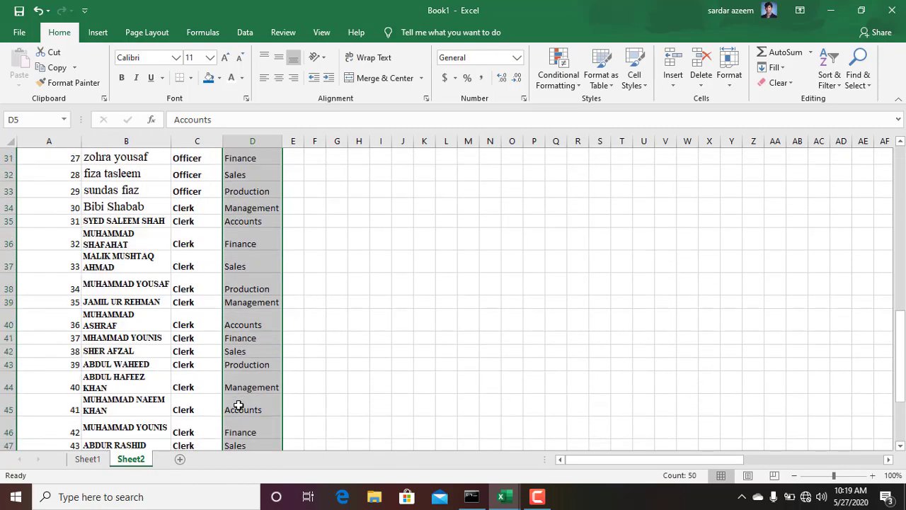
pyautogui.moveTo(296, 386); pyautogui.dragTo(335, 360)
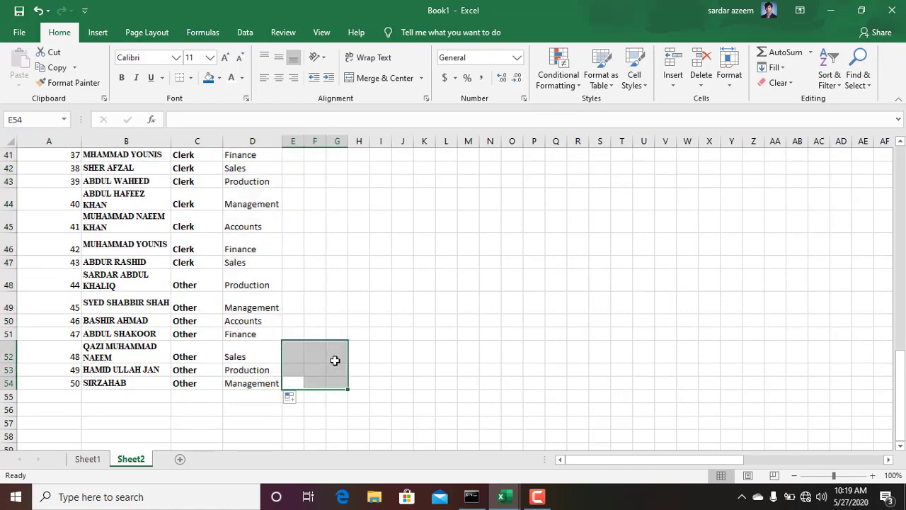
pyautogui.click(297, 330)
pyautogui.scroll(5, 298, 259)
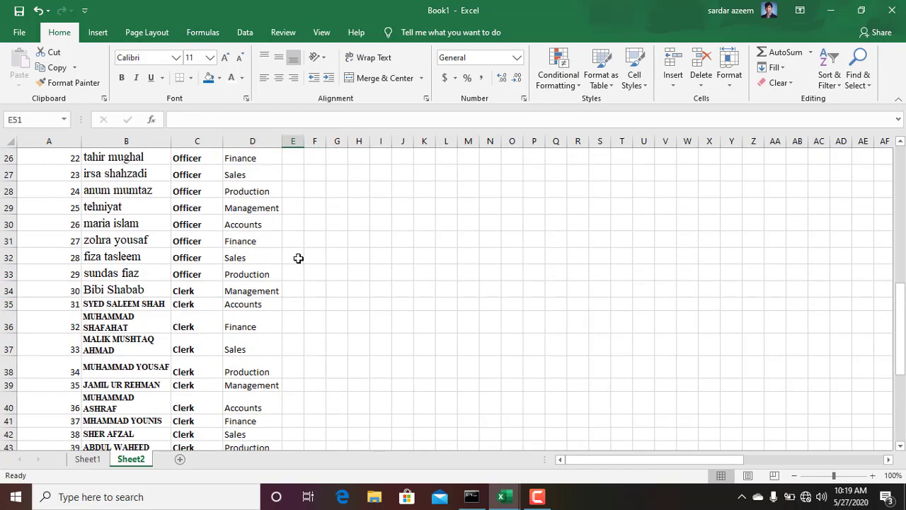
pyautogui.scroll(8, 298, 258)
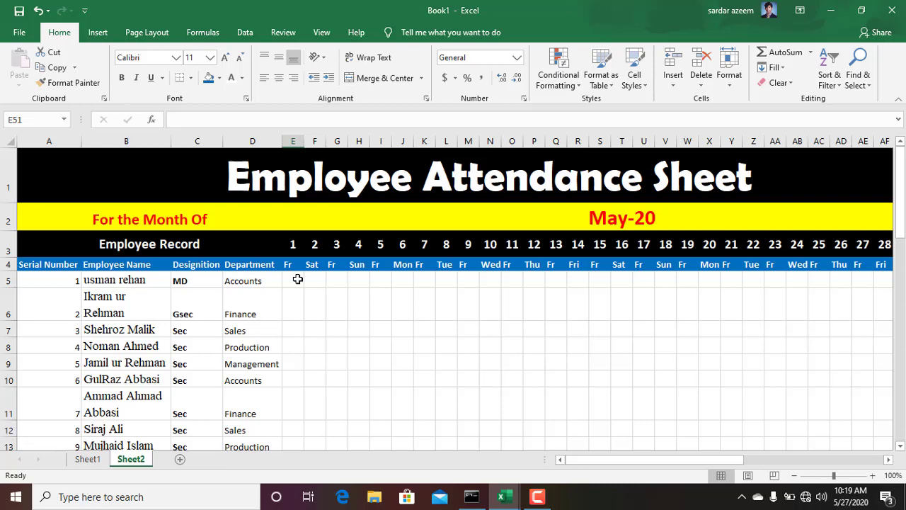
# Select the attendance cells E5:AI54 for all 31 days and set their data validation to allow a List.
pyautogui.moveTo(647, 463); pyautogui.dragTo(791, 464)
pyautogui.moveTo(689, 378); pyautogui.dragTo(687, 375)
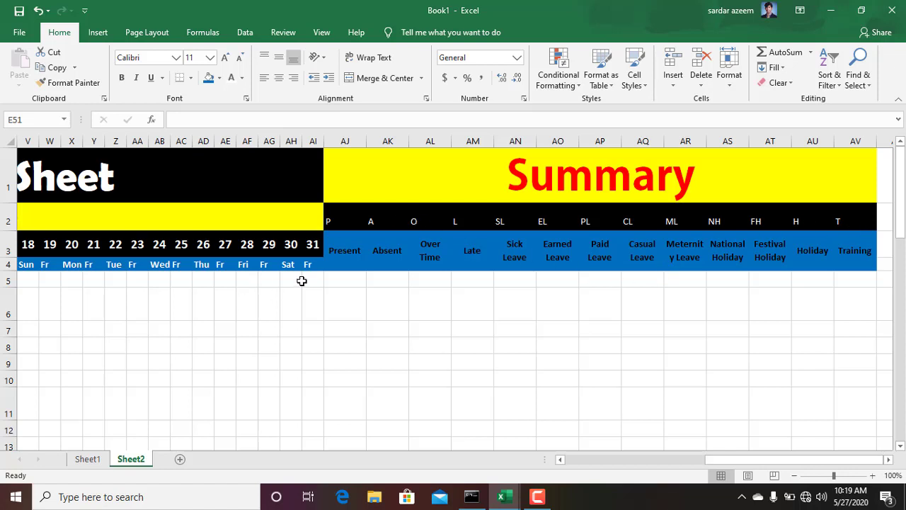
pyautogui.moveTo(307, 281); pyautogui.dragTo(571, 271)
pyautogui.click(299, 384)
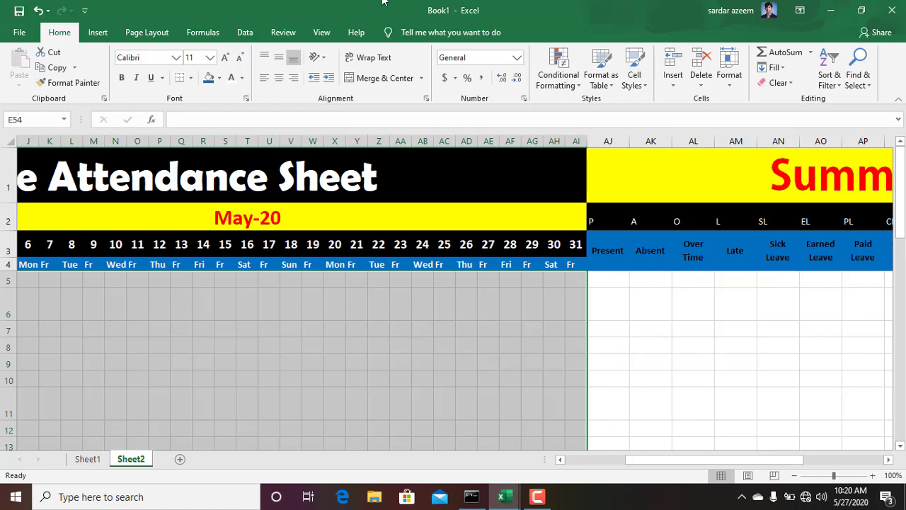
pyautogui.click(243, 33)
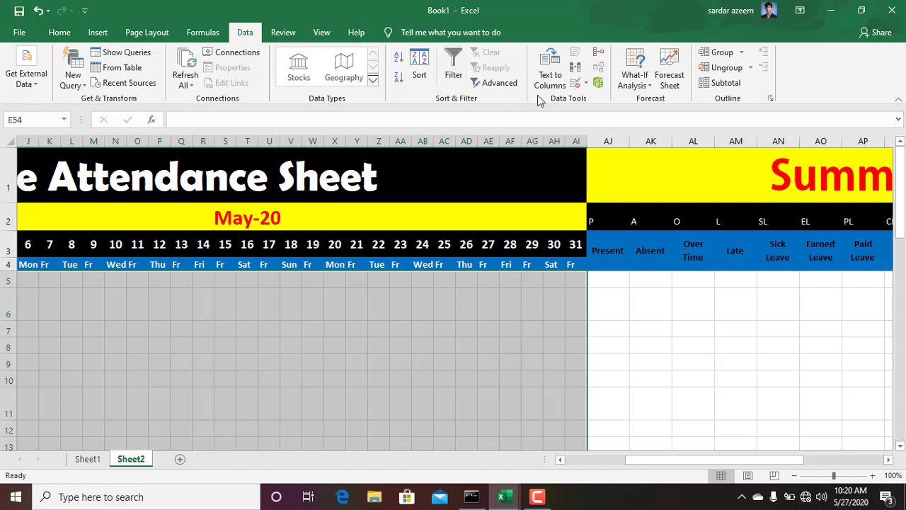
pyautogui.click(586, 83)
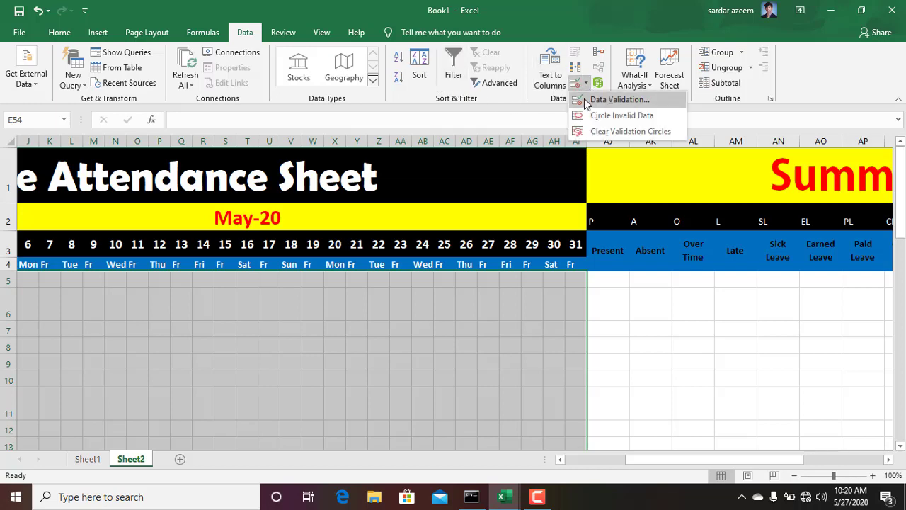
pyautogui.click(588, 99)
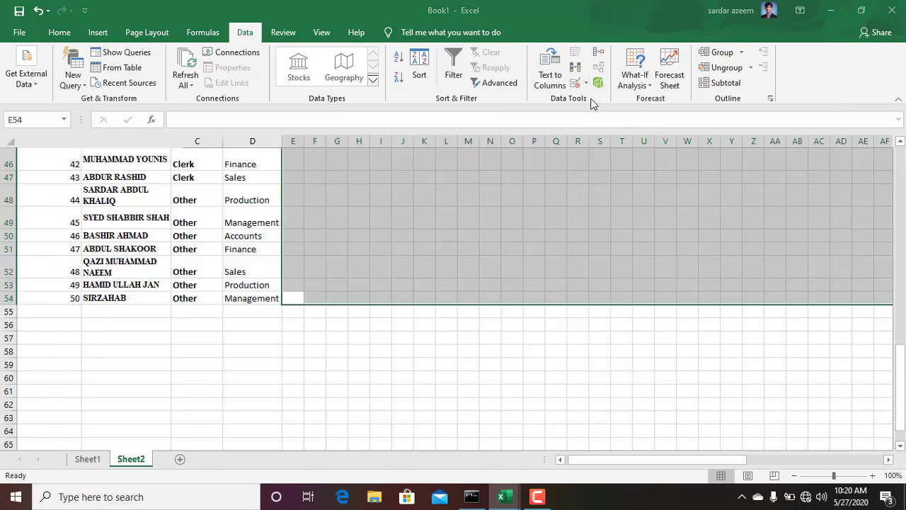
pyautogui.click(263, 290)
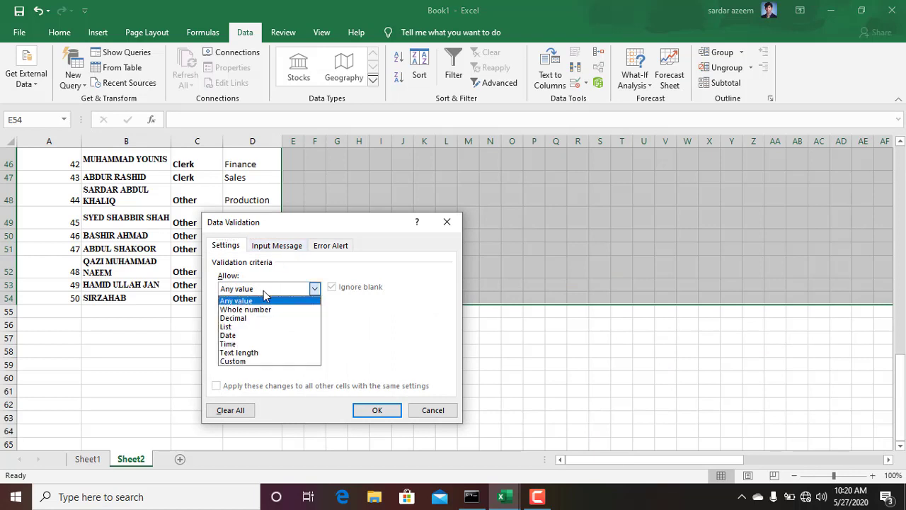
pyautogui.click(226, 326)
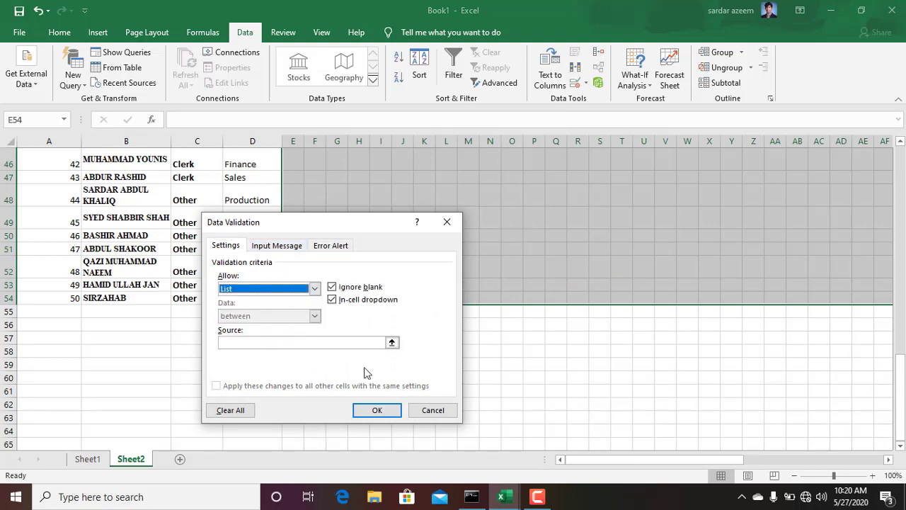
# Use the Summary codes in AJ2:AV2 as the validation list's source and apply the validation.
pyautogui.click(391, 343)
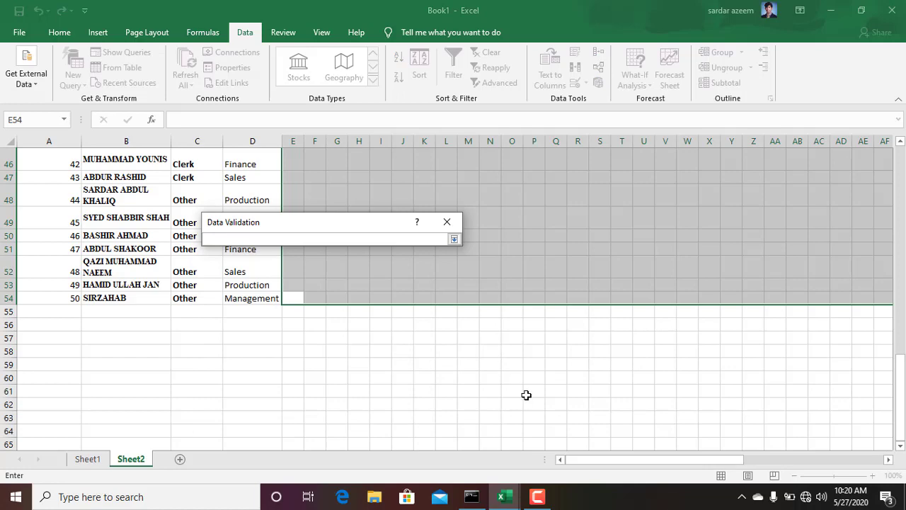
pyautogui.moveTo(658, 459); pyautogui.dragTo(765, 453)
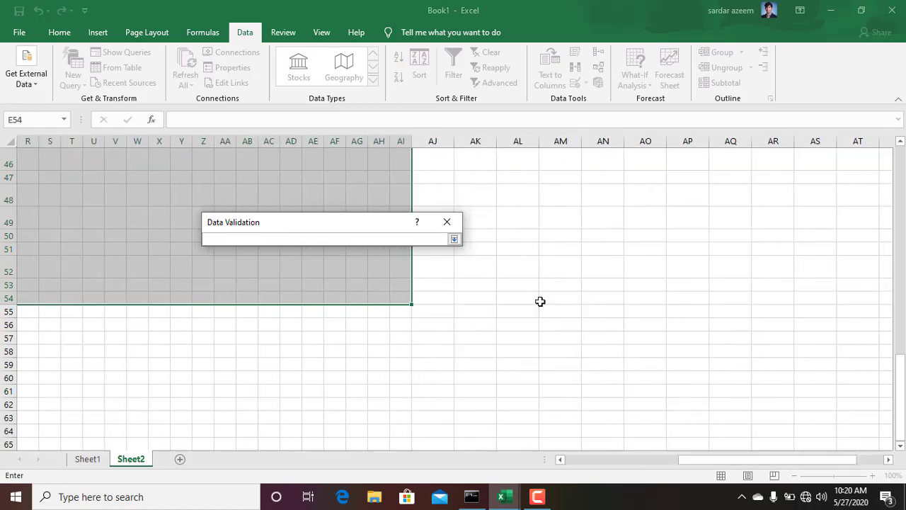
pyautogui.scroll(8, 540, 301)
pyautogui.scroll(7, 541, 299)
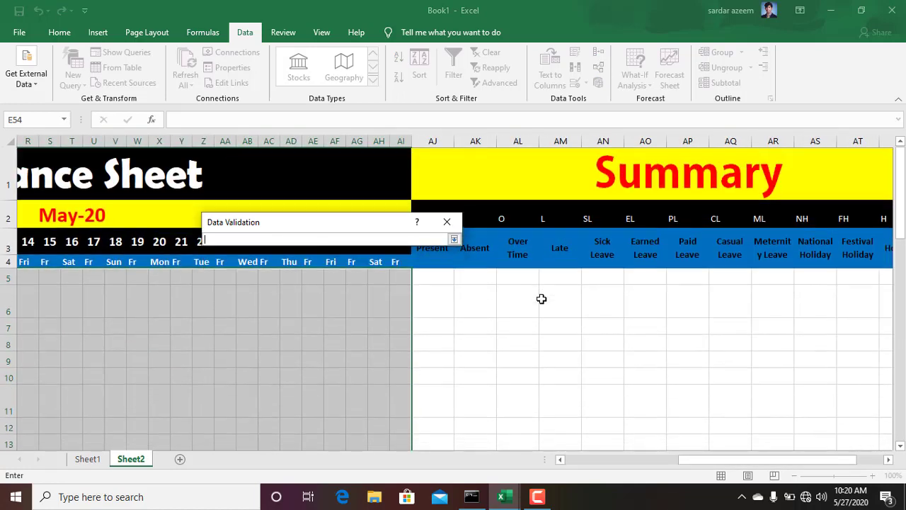
pyautogui.scroll(2, 478, 213)
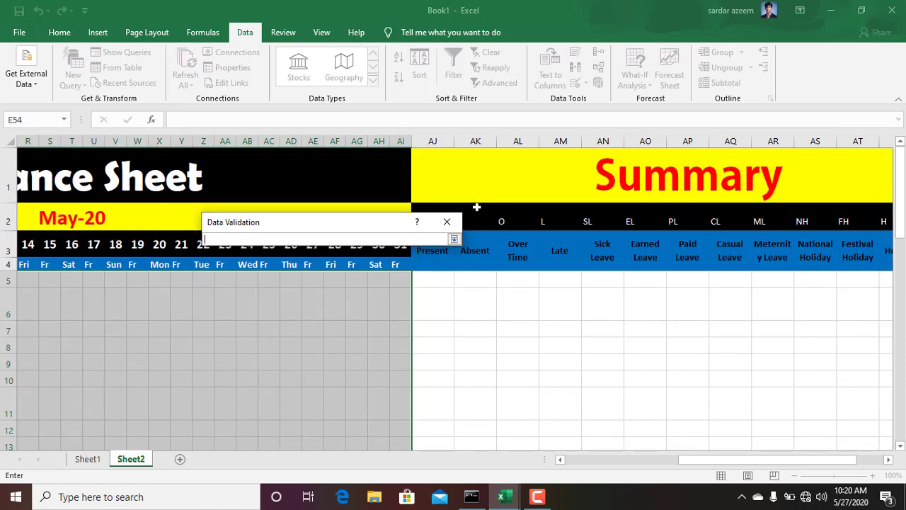
pyautogui.moveTo(422, 206); pyautogui.dragTo(823, 220)
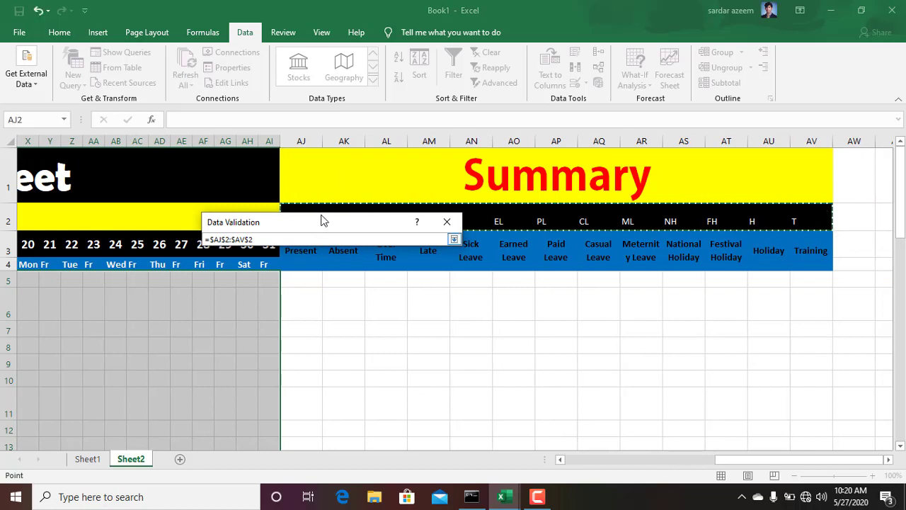
pyautogui.click(453, 240)
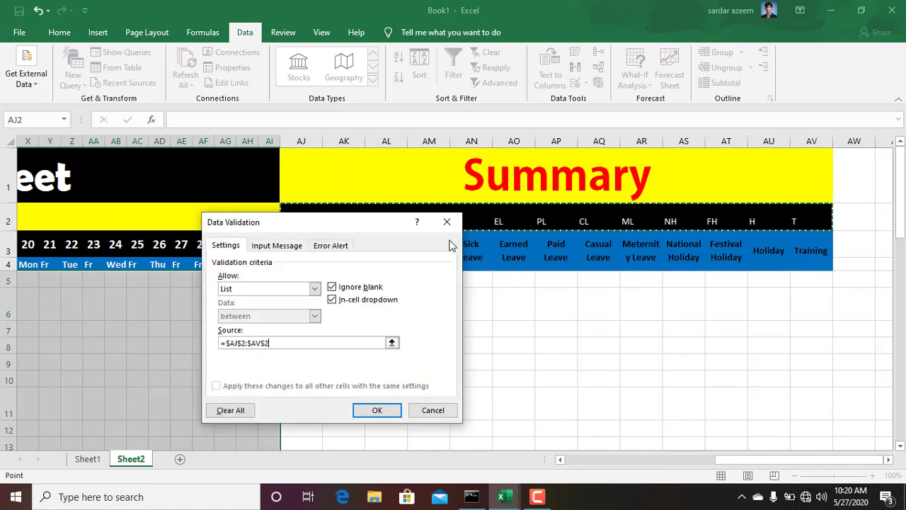
pyautogui.click(375, 411)
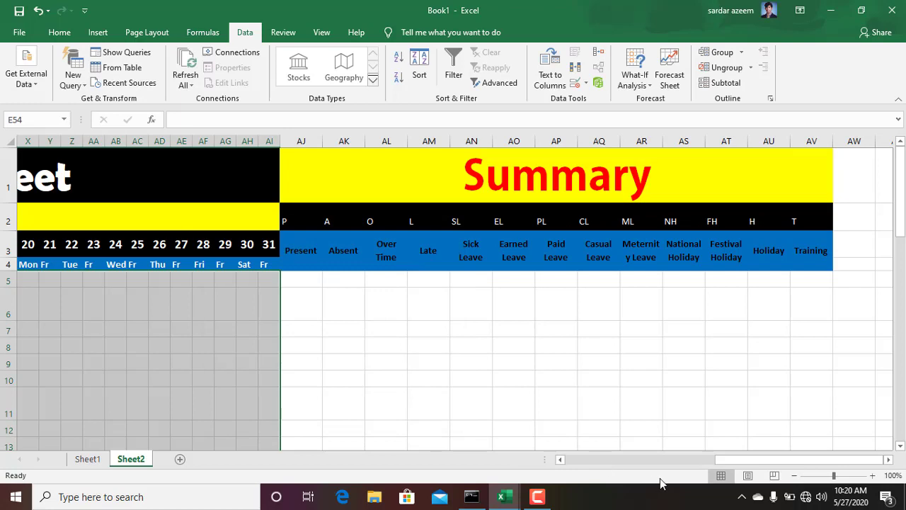
# Choose P from the dropdown list for the first employee on days 1 to 3, in E5:G5.
pyautogui.moveTo(733, 460); pyautogui.dragTo(579, 473)
pyautogui.click(239, 281)
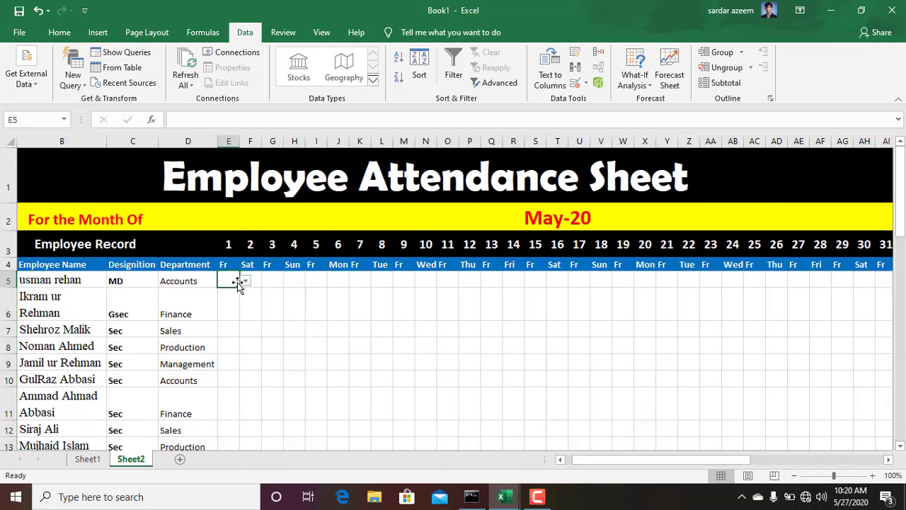
pyautogui.click(246, 284)
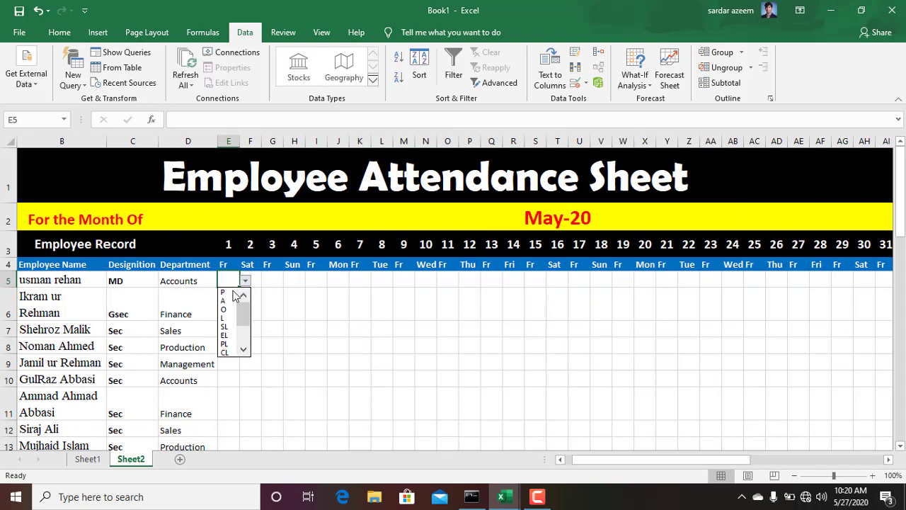
pyautogui.click(233, 291)
pyautogui.click(258, 280)
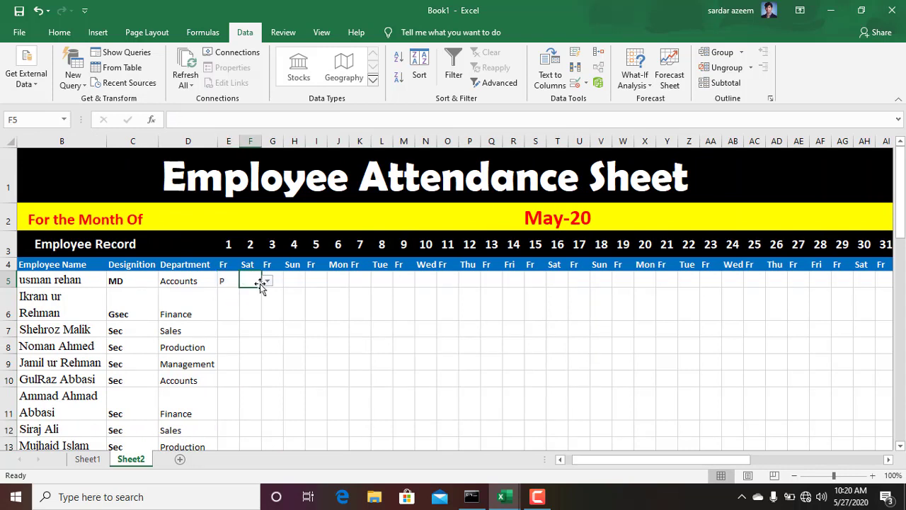
pyautogui.click(268, 282)
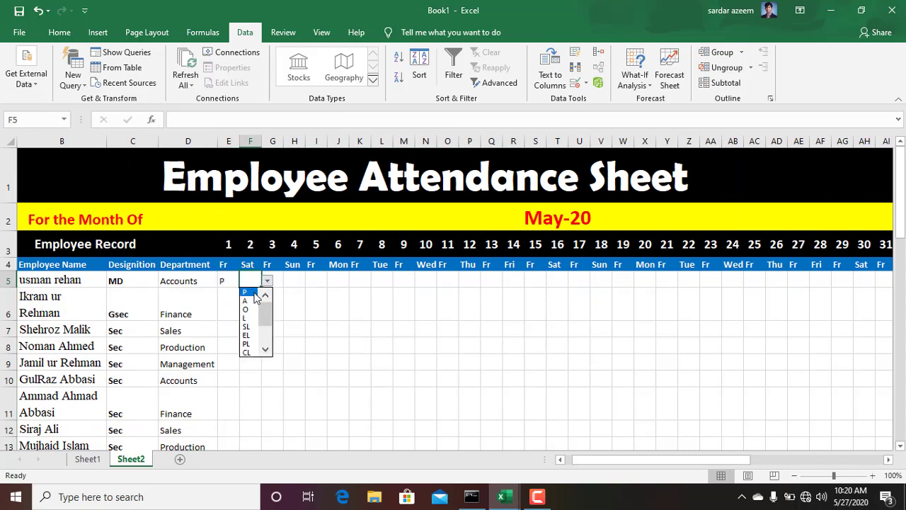
pyautogui.click(264, 290)
pyautogui.click(276, 281)
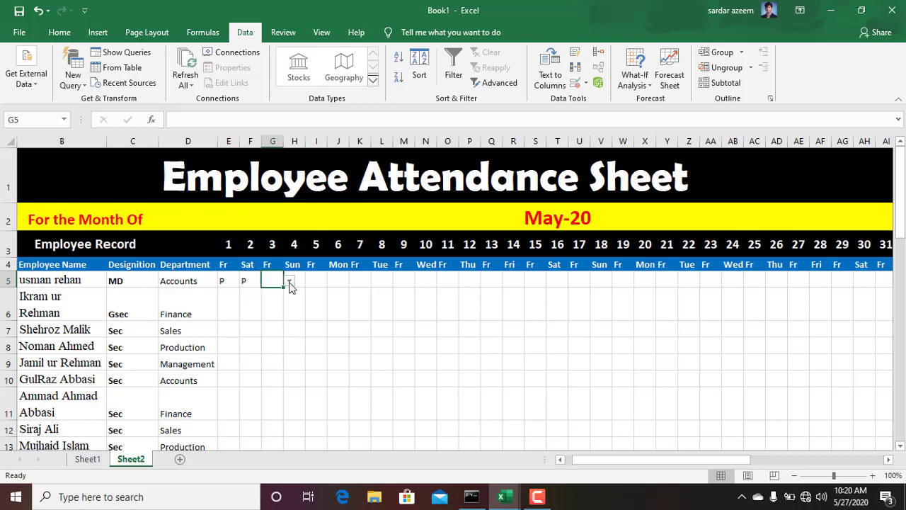
pyautogui.click(290, 282)
pyautogui.click(268, 291)
# Choose L, O and A from the dropdown list for the first employee's days 4, 5 and 6, in H5:J5.
pyautogui.click(303, 282)
pyautogui.click(311, 281)
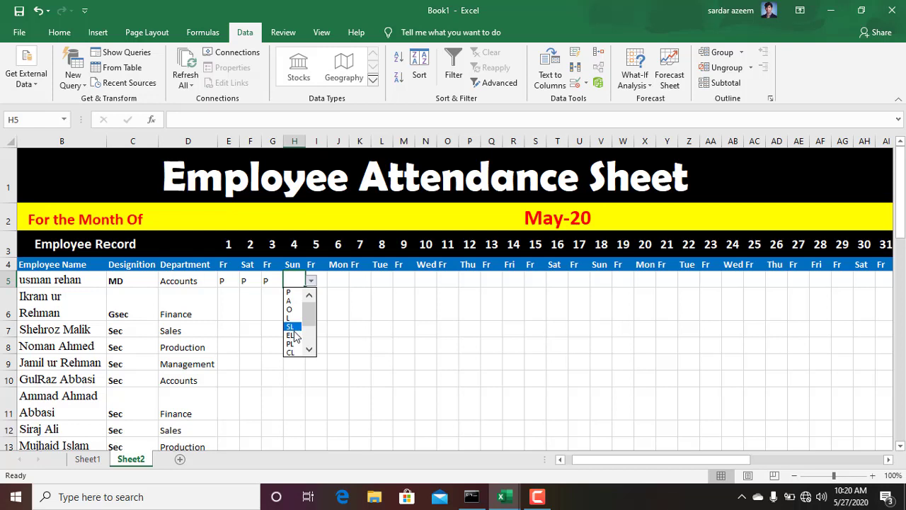
pyautogui.click(290, 318)
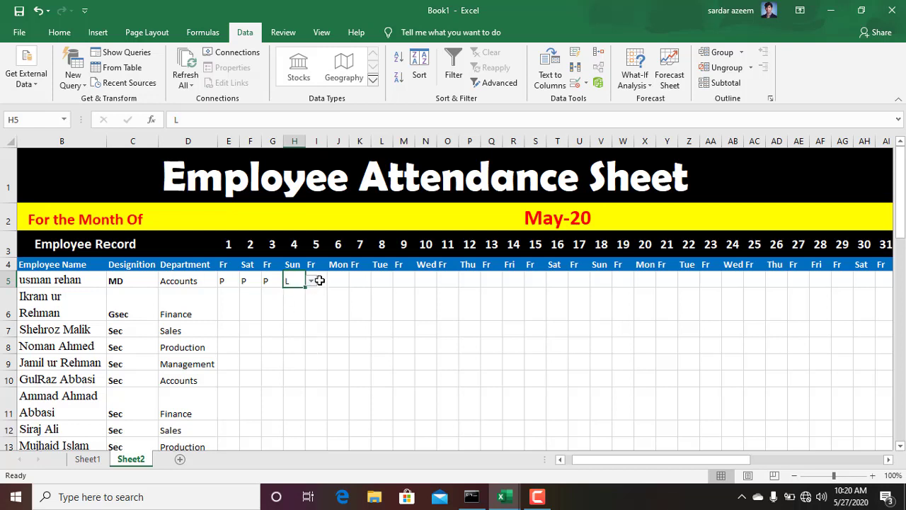
pyautogui.click(319, 281)
pyautogui.click(333, 282)
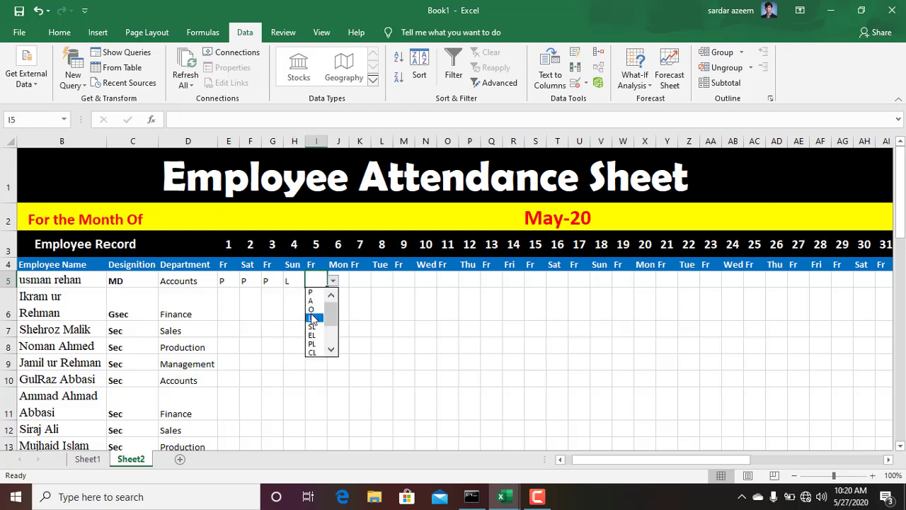
pyautogui.click(314, 310)
pyautogui.click(338, 283)
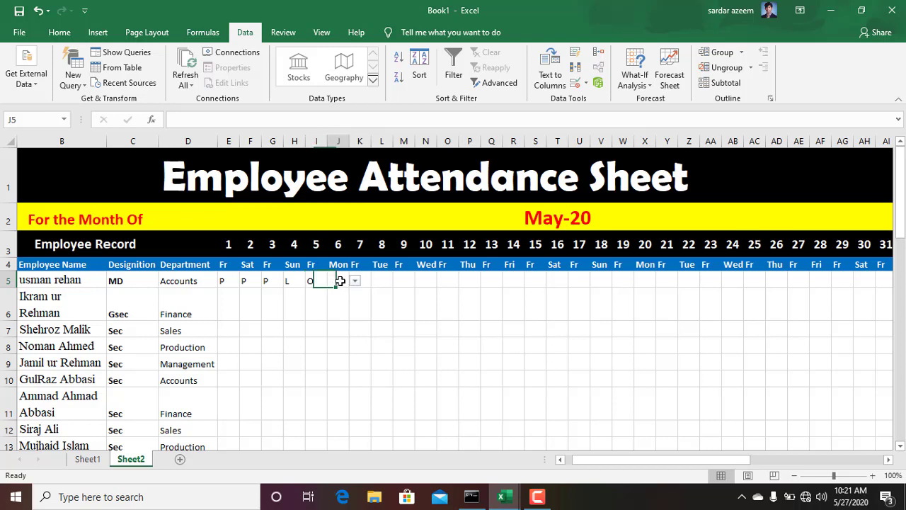
pyautogui.click(354, 282)
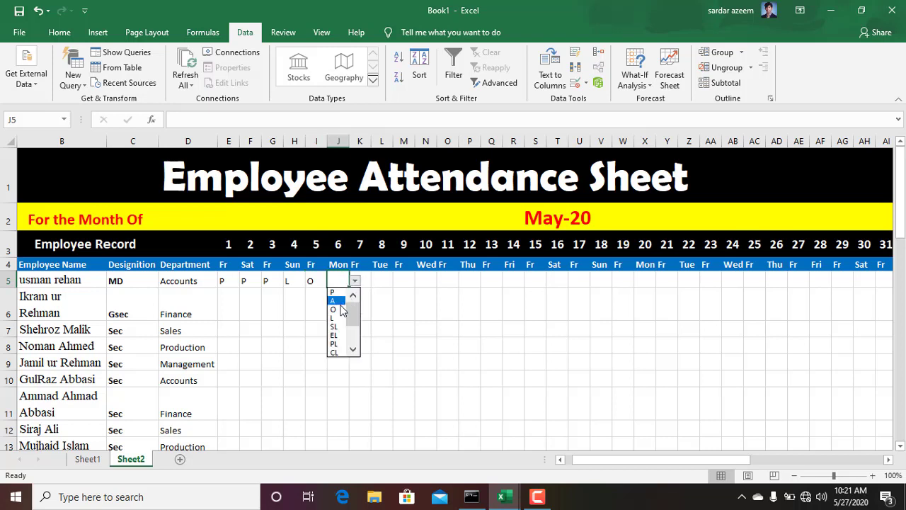
pyautogui.click(341, 300)
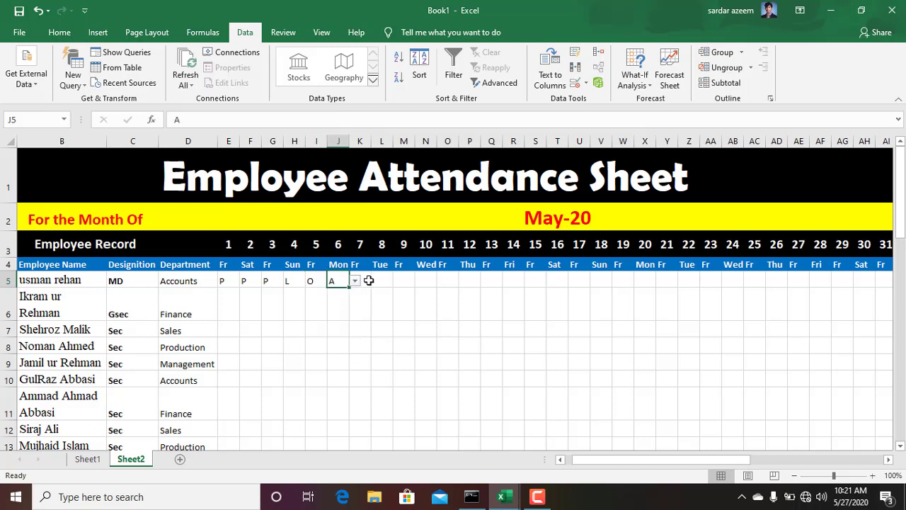
# Choose SL from the dropdown list for the first employee's days 7 and 8, in K5 and L5.
pyautogui.click(369, 281)
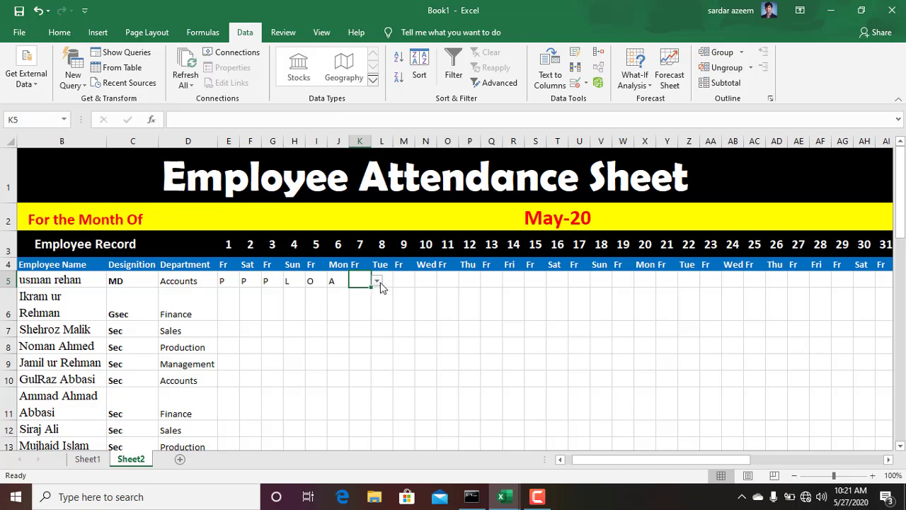
pyautogui.click(377, 281)
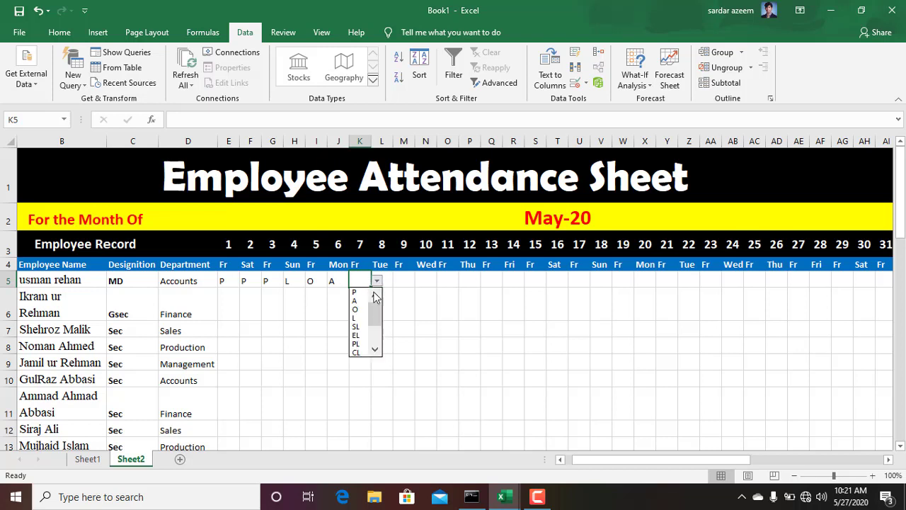
pyautogui.click(359, 327)
pyautogui.click(394, 280)
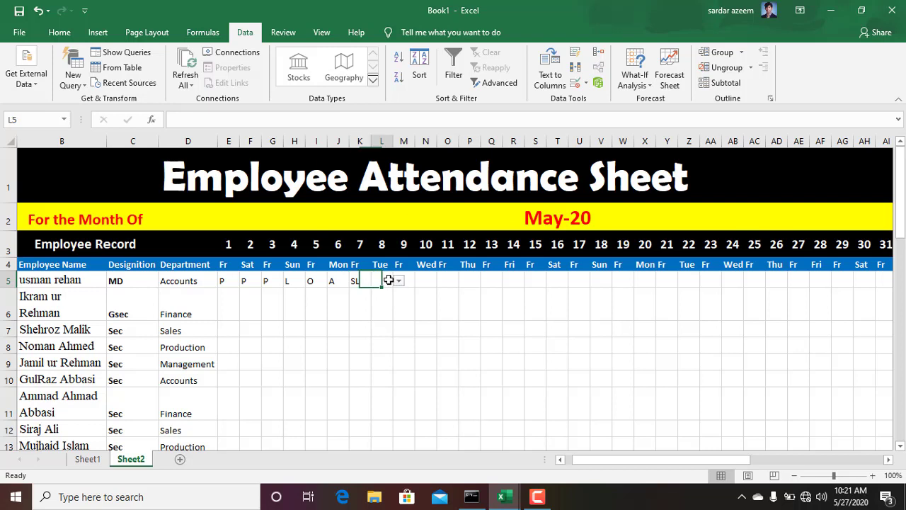
pyautogui.click(399, 282)
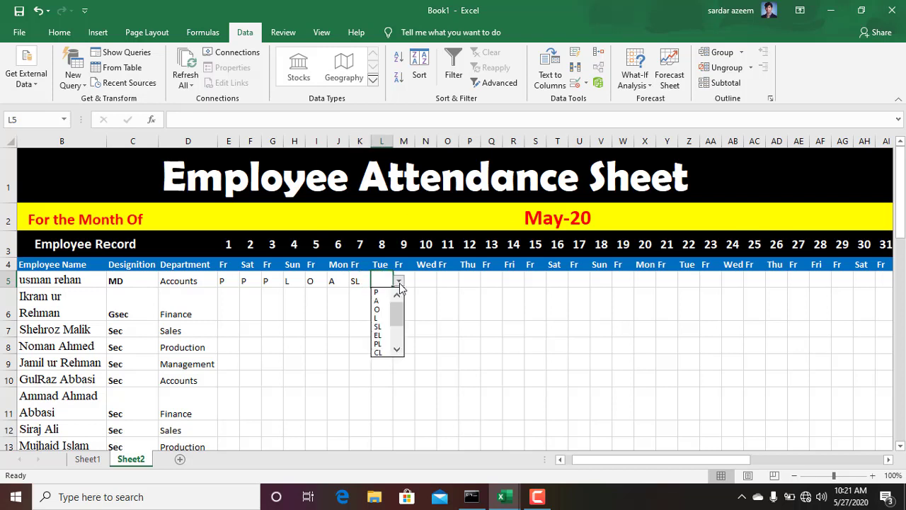
pyautogui.click(377, 327)
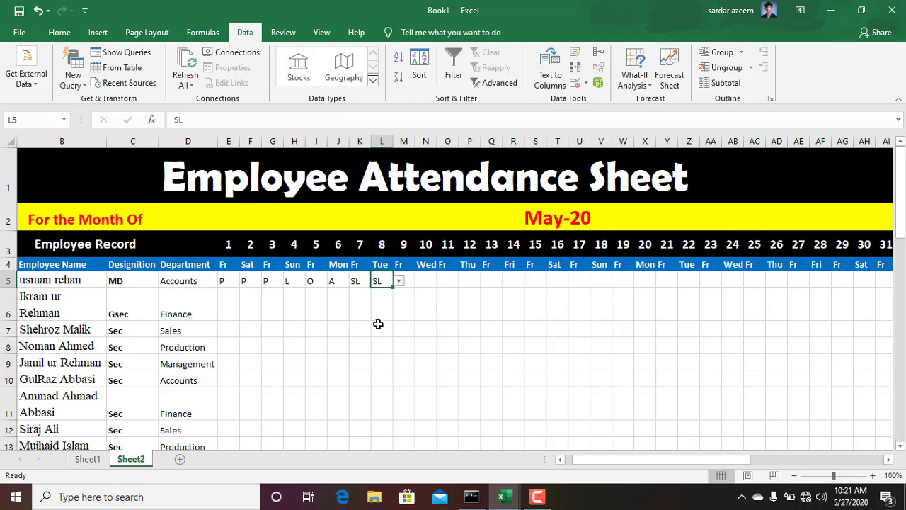
# Choose CL for the first employee's day 9 in M5 and PL for day 10 in N5.
pyautogui.click(404, 285)
pyautogui.click(421, 281)
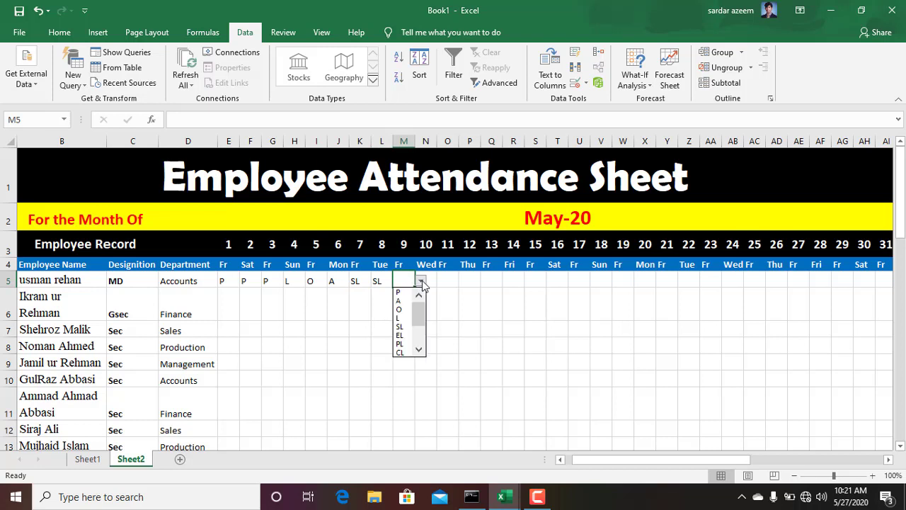
pyautogui.click(409, 302)
pyautogui.click(420, 281)
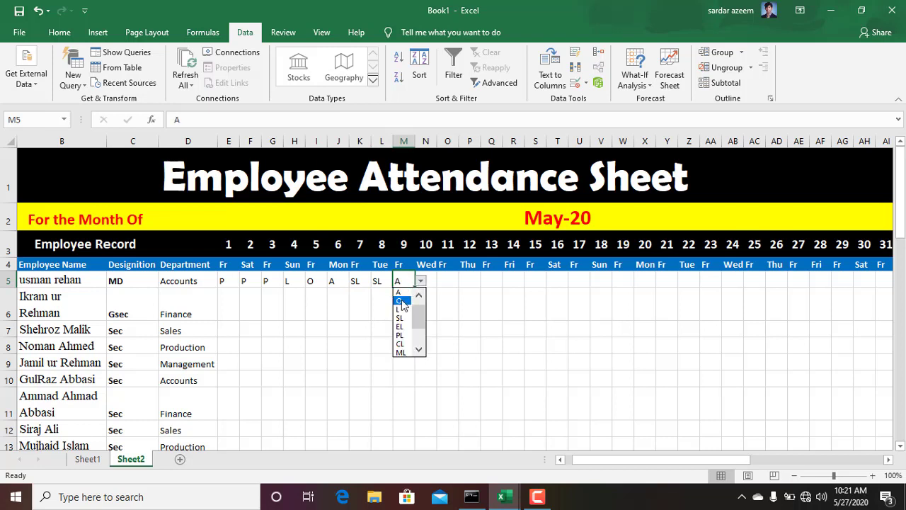
pyautogui.click(402, 344)
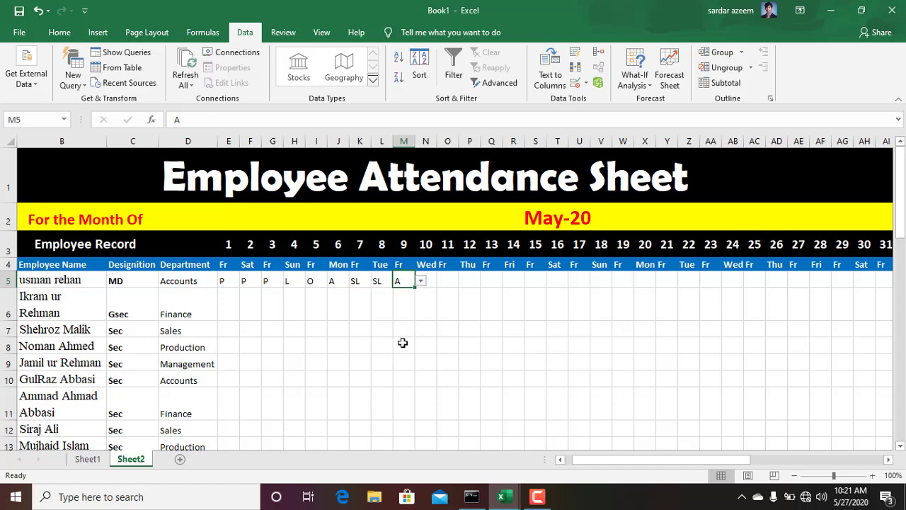
pyautogui.click(428, 284)
pyautogui.click(441, 281)
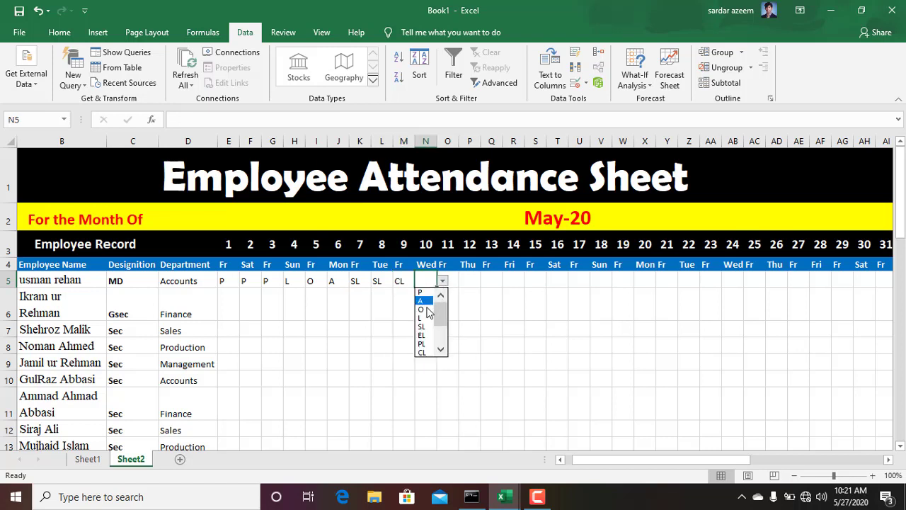
pyautogui.click(422, 344)
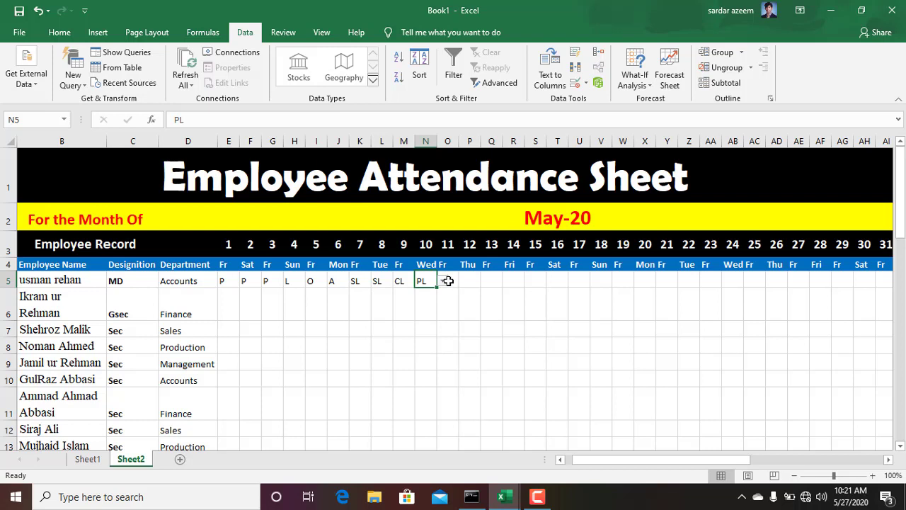
# Choose P from the dropdown list for the first employee's day 11 in O5.
pyautogui.click(449, 281)
pyautogui.click(465, 282)
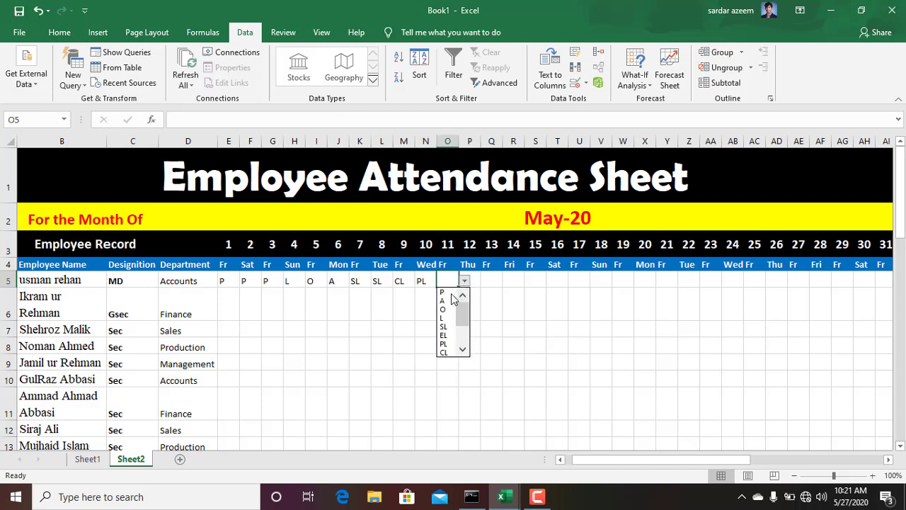
pyautogui.click(442, 292)
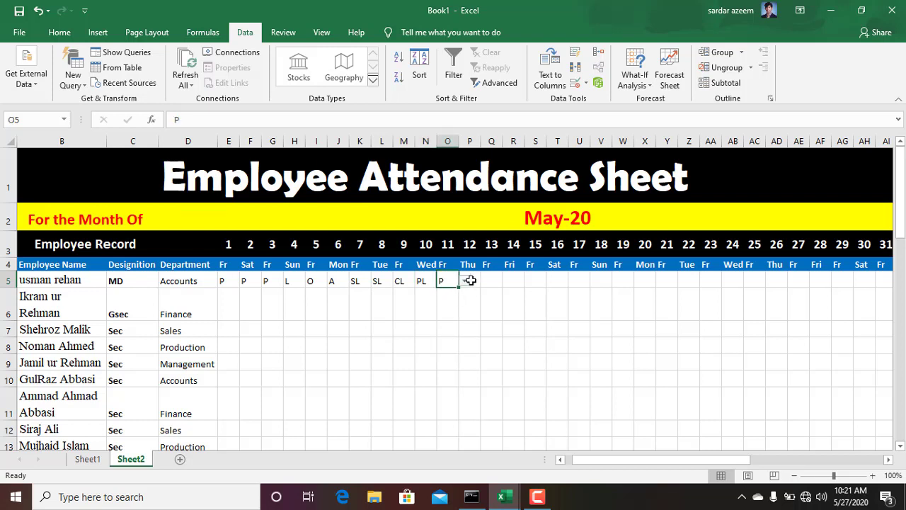
pyautogui.click(537, 497)
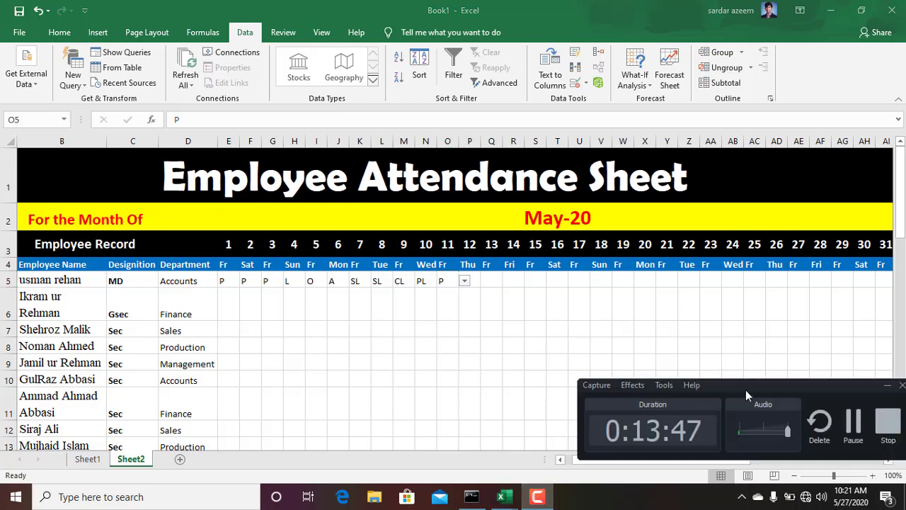
pyautogui.click(854, 433)
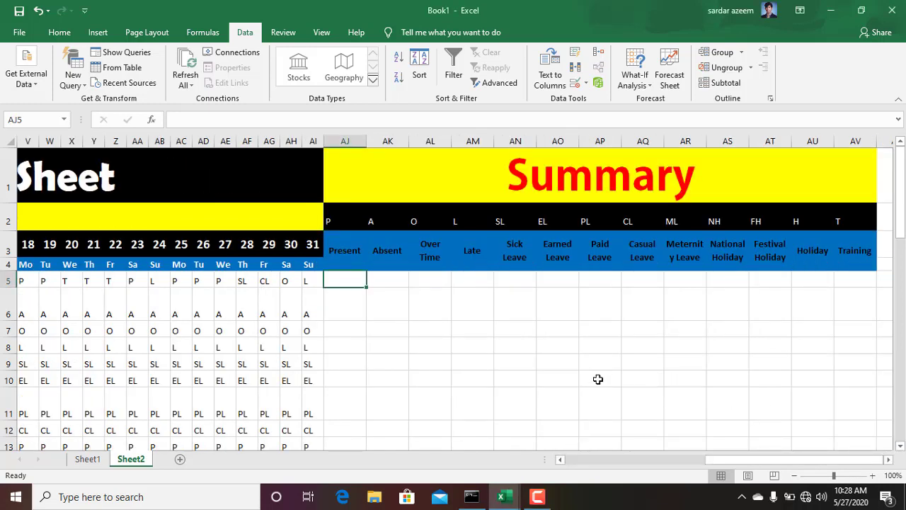
# Enter =COUNTIF(E5:AI5,"P") in AJ5 to count the first employee's Present days.
pyautogui.write('=')
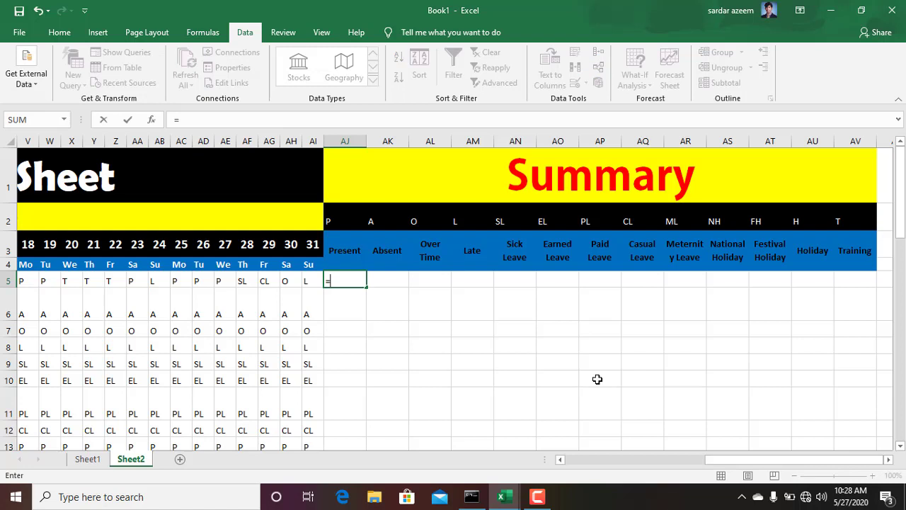
pyautogui.write('count')
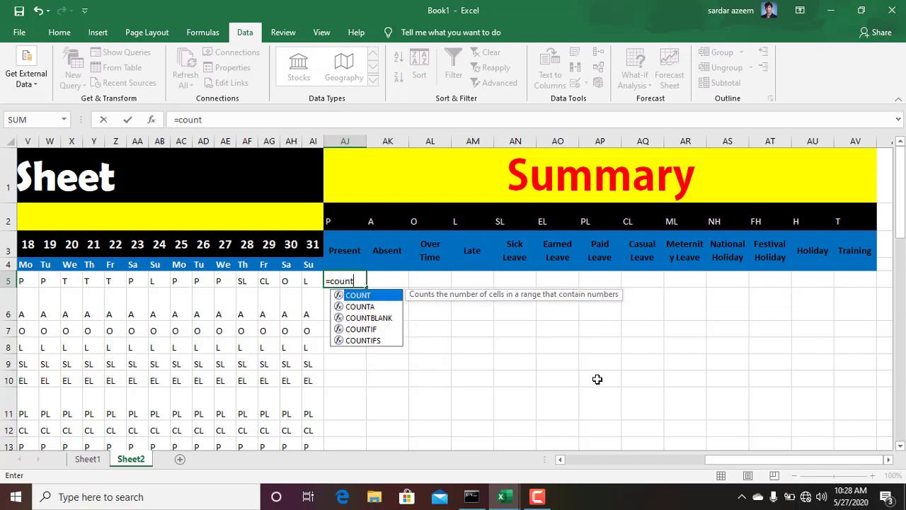
pyautogui.write('if')
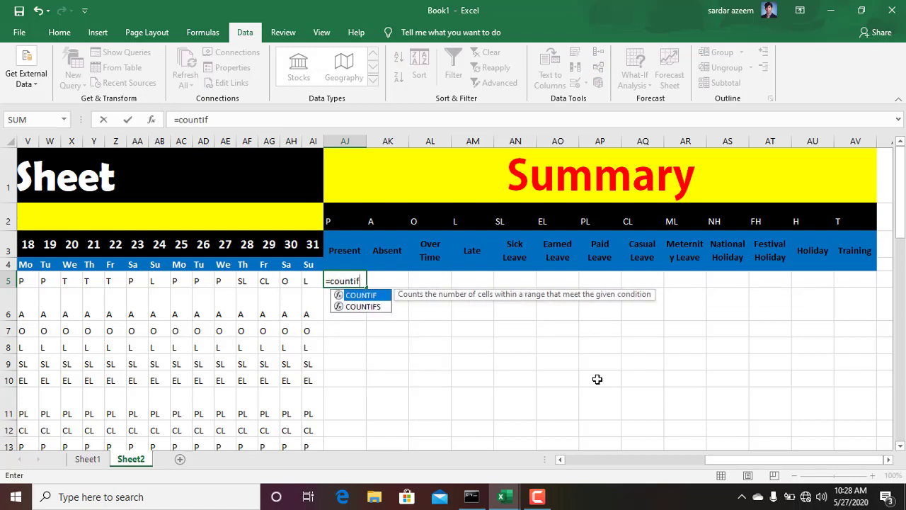
pyautogui.write('(')
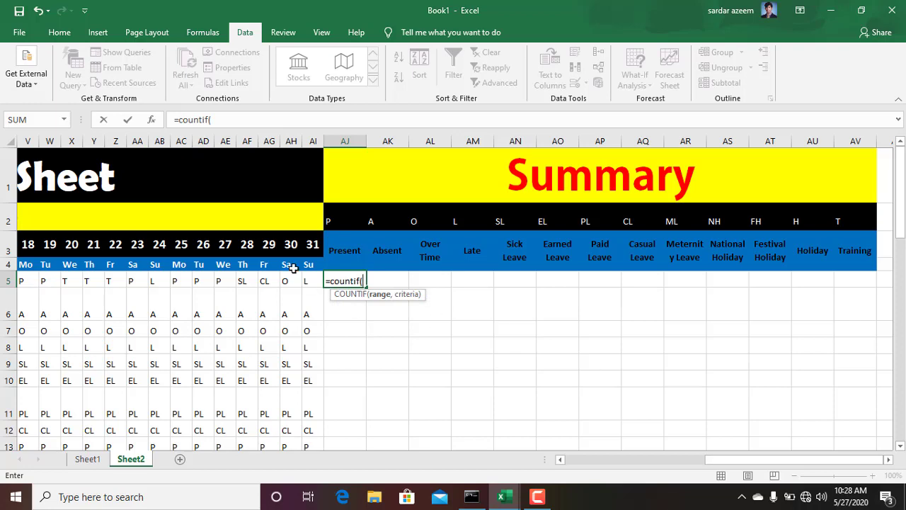
pyautogui.moveTo(308, 280)
pyautogui.mouseDown()
pyautogui.moveTo(115, 268)
pyautogui.moveTo(3, 283)
pyautogui.moveTo(182, 310)
pyautogui.moveTo(292, 279)
pyautogui.mouseUp()
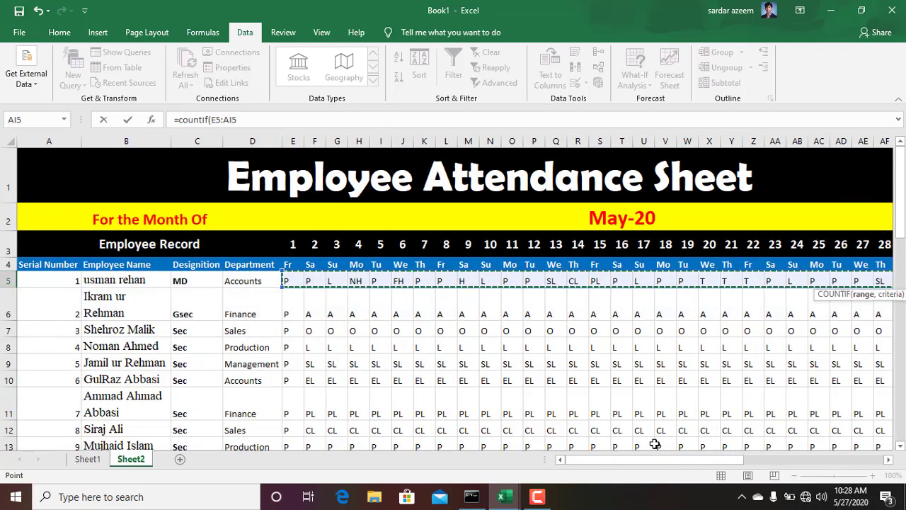
pyautogui.moveTo(644, 466); pyautogui.dragTo(783, 466)
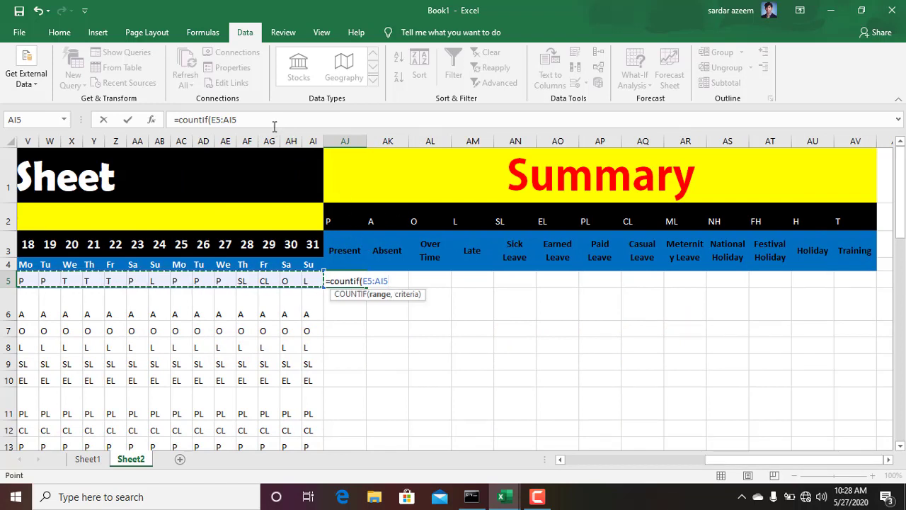
pyautogui.write(',"p')
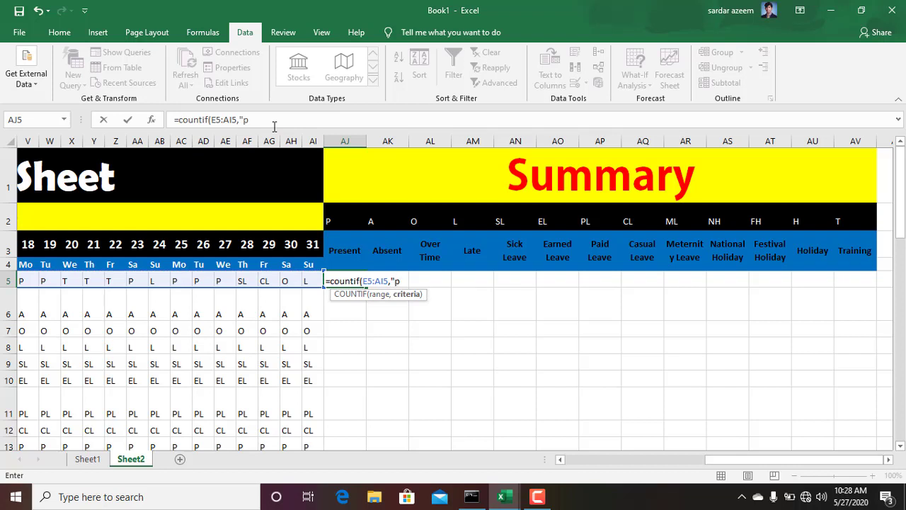
pyautogui.write('\\P')
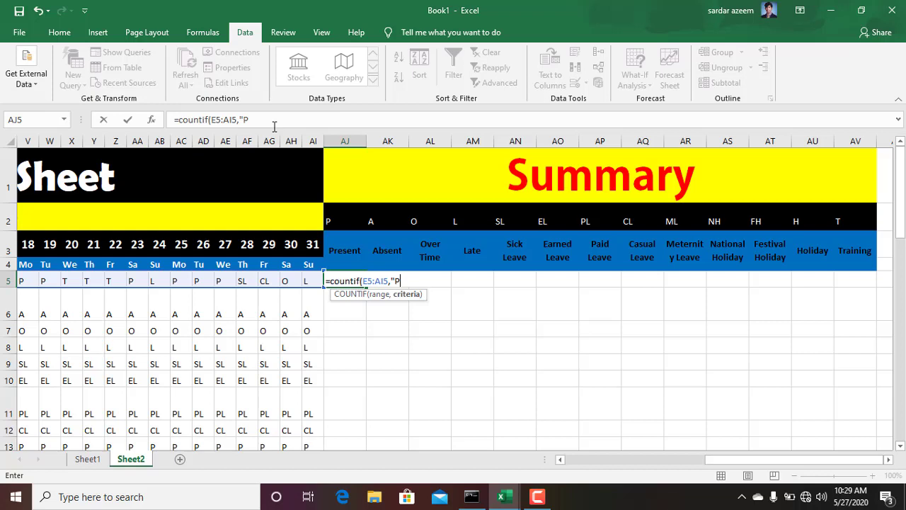
pyautogui.press('BackSpace')
pyautogui.write(')')
pyautogui.press('Return')
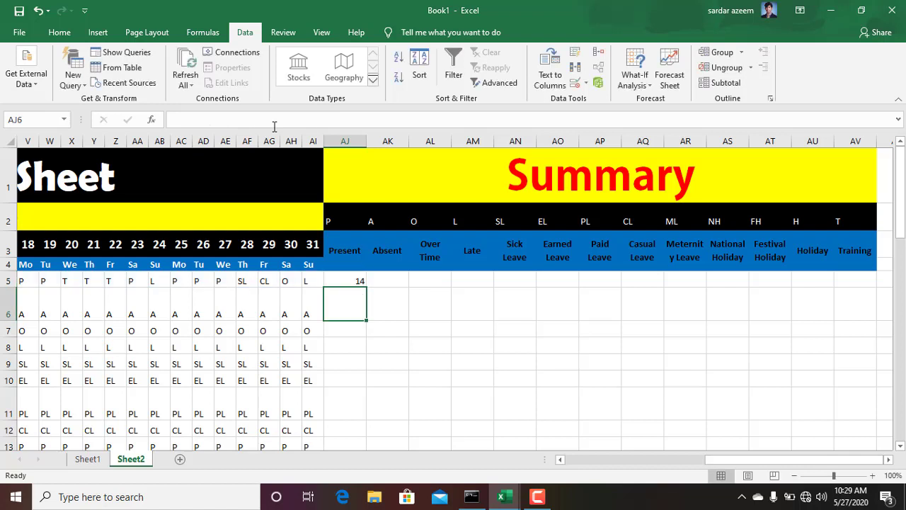
# Fill the Present count formula from AJ5 across the Summary columns to AV5.
pyautogui.press('Up')
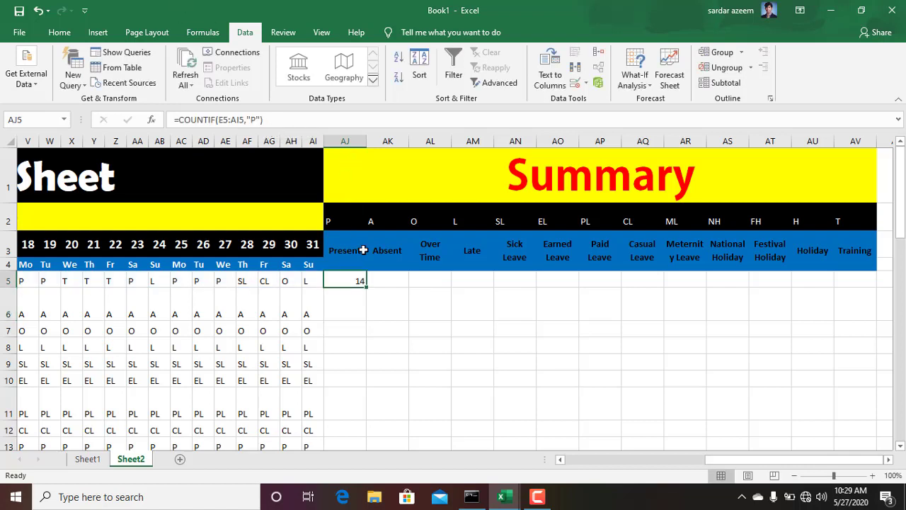
pyautogui.moveTo(365, 290); pyautogui.dragTo(856, 276)
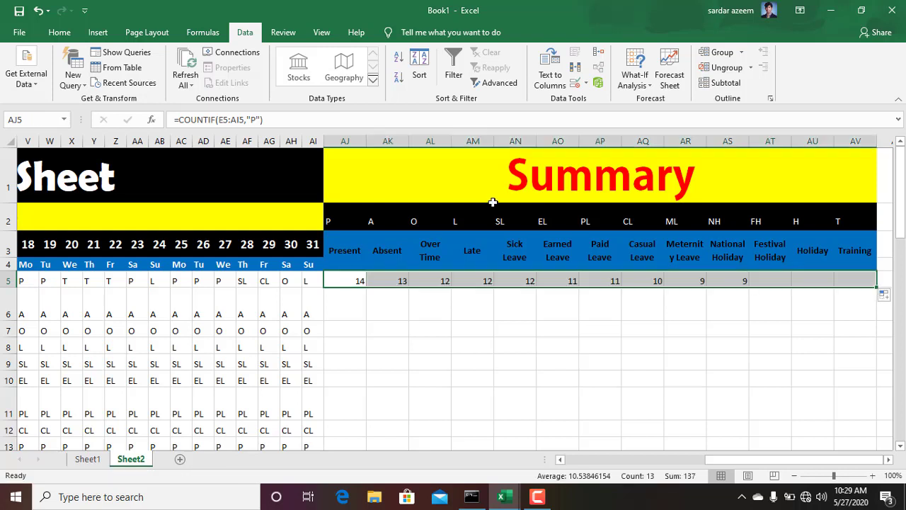
# Change the COUNTIF criterion in the first employee's Absent cell, AK5, to "A".
pyautogui.click(394, 280)
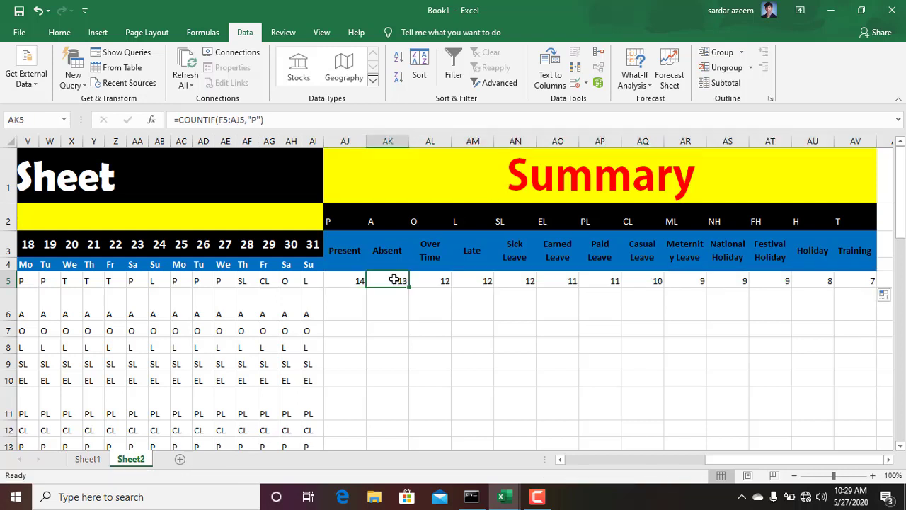
pyautogui.click(257, 122)
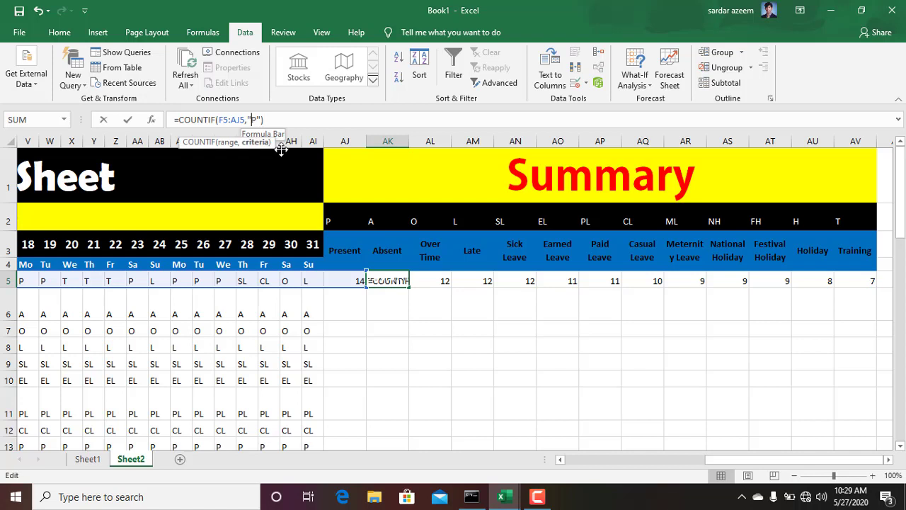
pyautogui.press('BackSpace')
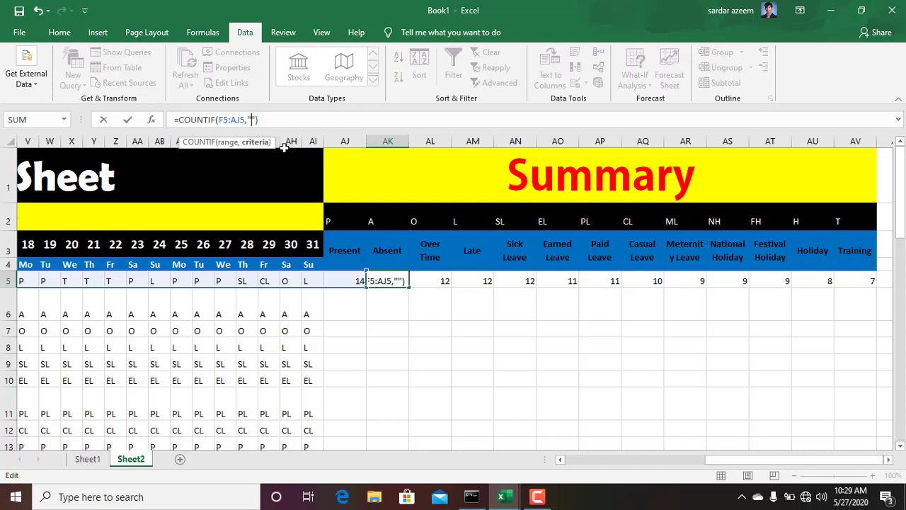
pyautogui.write('A')
pyautogui.press('Return')
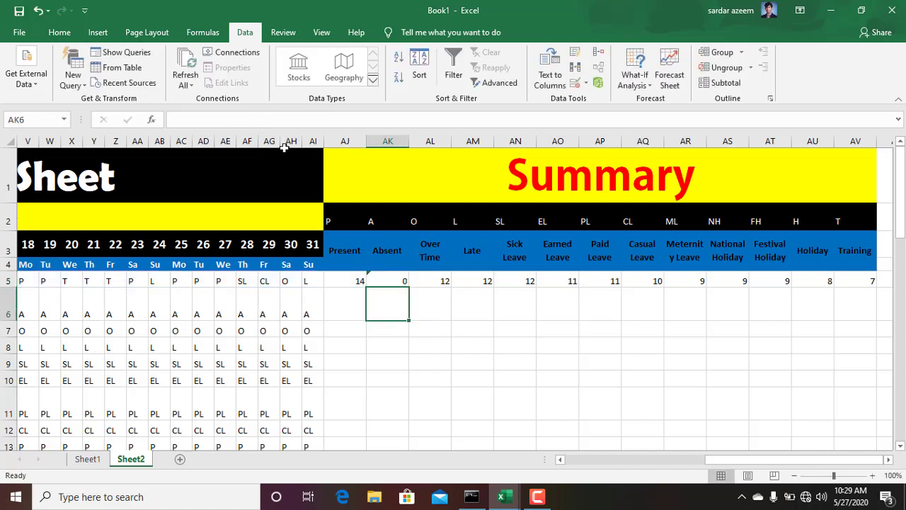
# Change the COUNTIF criterion in the first employee's Over Time cell, AL5, to "L".
pyautogui.press('Up')
pyautogui.press('Right')
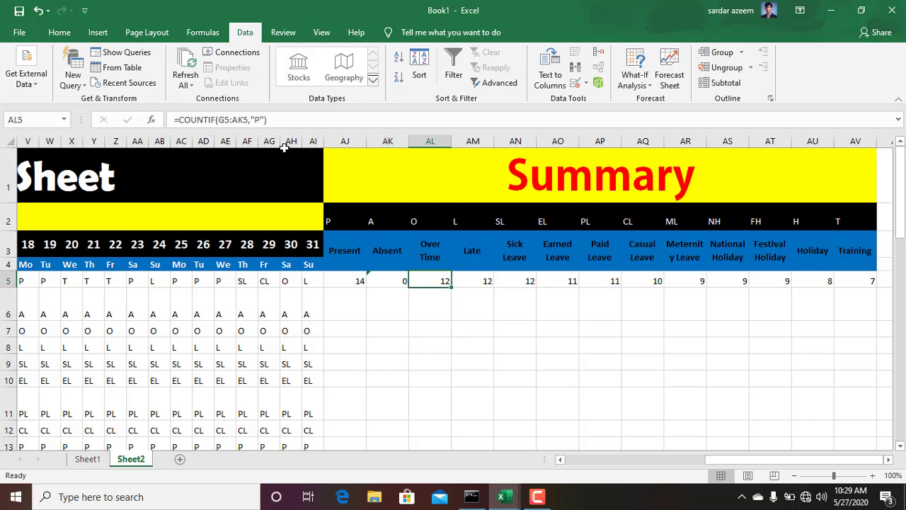
pyautogui.click(264, 119)
pyautogui.press('BackSpace')
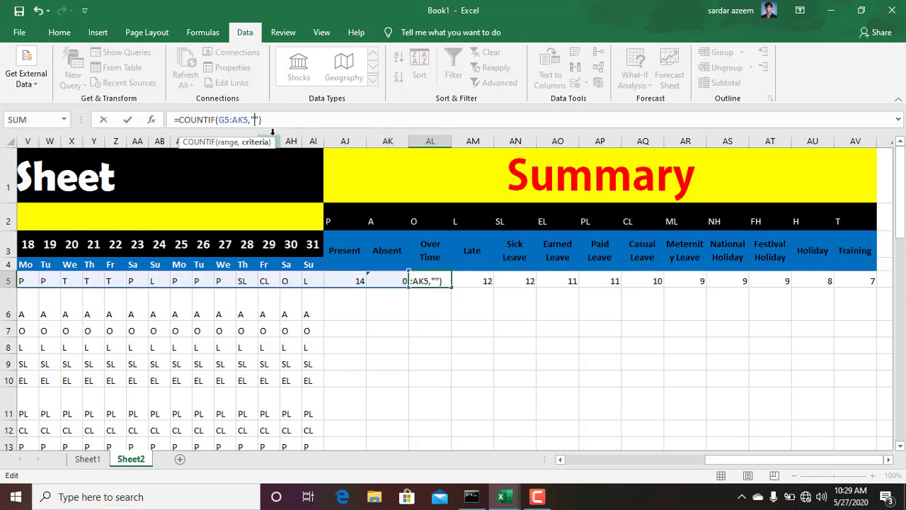
pyautogui.press('Return')
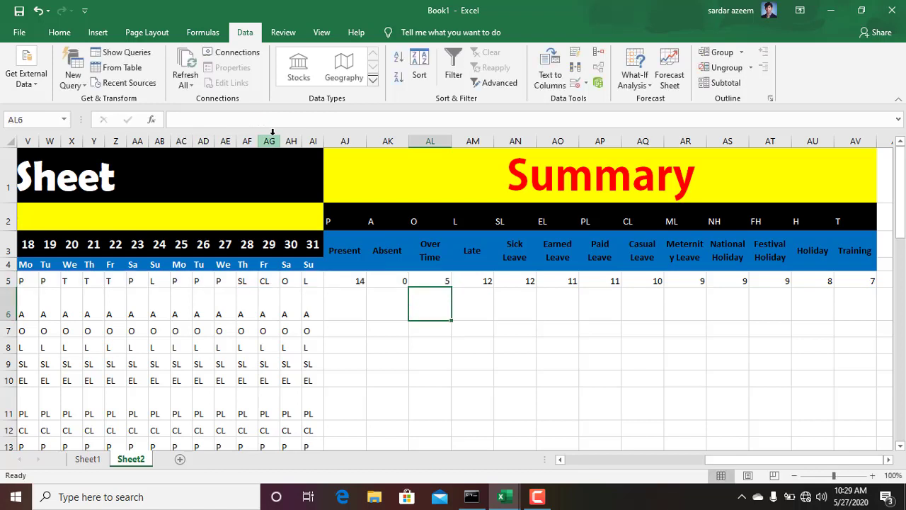
pyautogui.press('Up')
pyautogui.press('Right')
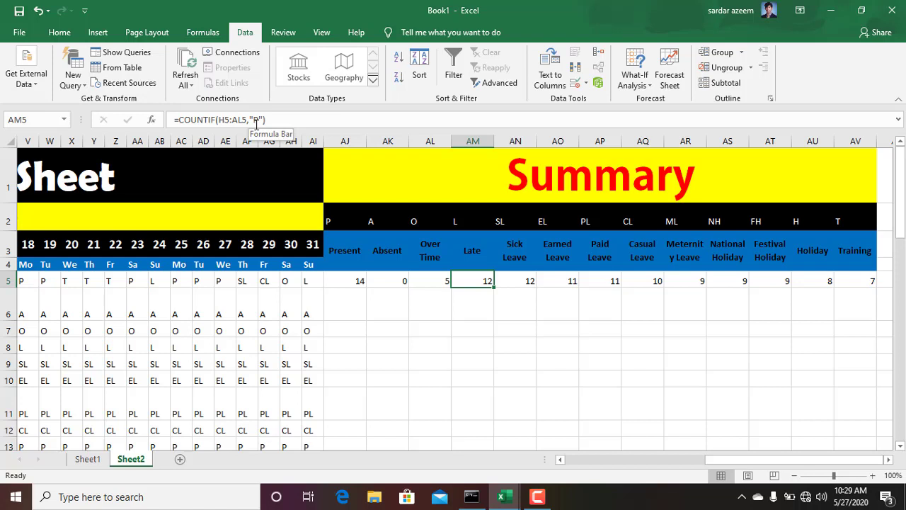
# Correct the COUNTIF criterion in the first employee's Over Time cell, AL5, to "O".
pyautogui.click(429, 280)
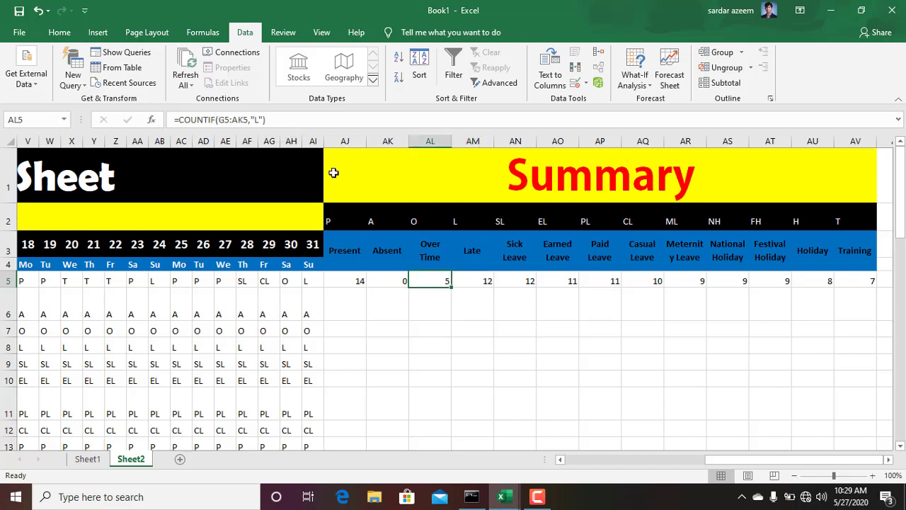
pyautogui.click(258, 119)
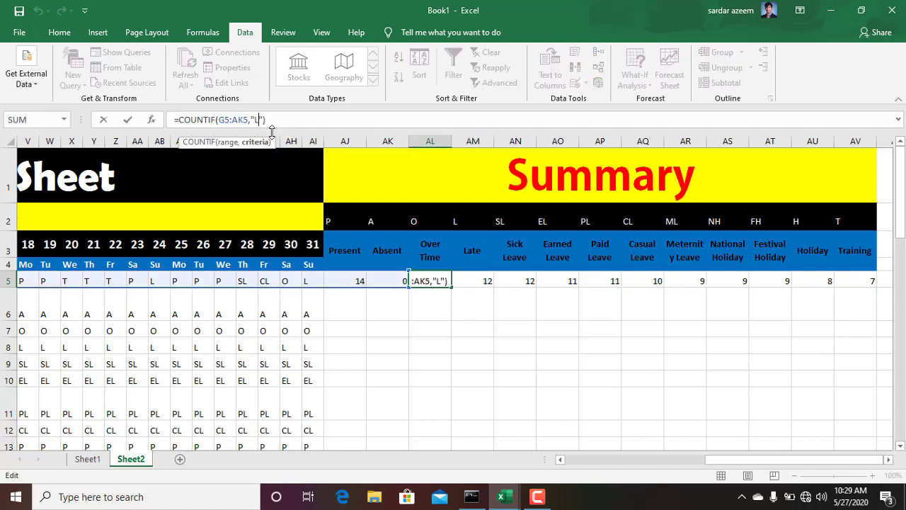
pyautogui.press('BackSpace')
pyautogui.write('O')
pyautogui.press('Return')
# Change the COUNTIF criterion in the first employee's Late cell, AM5, to "L".
pyautogui.press('Up')
pyautogui.press('Right')
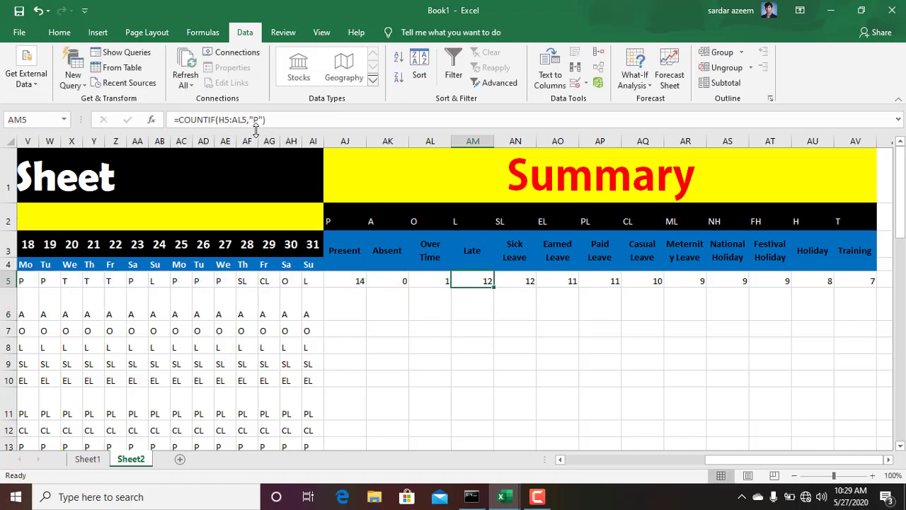
pyautogui.click(254, 120)
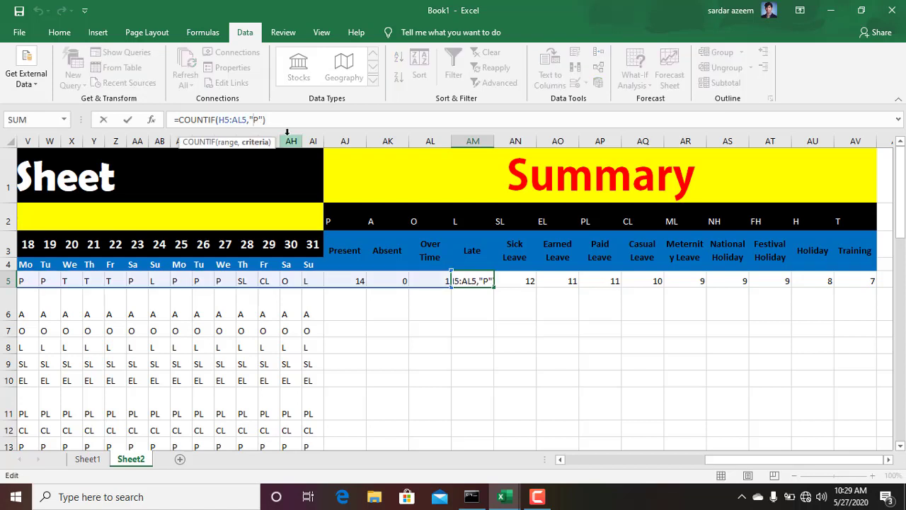
pyautogui.press('Delete')
pyautogui.write('L')
pyautogui.press('Return')
# Change the COUNTIF criterion in the first employee's Sick Leave cell, AN5, to "SL".
pyautogui.press('Up')
pyautogui.press('Right')
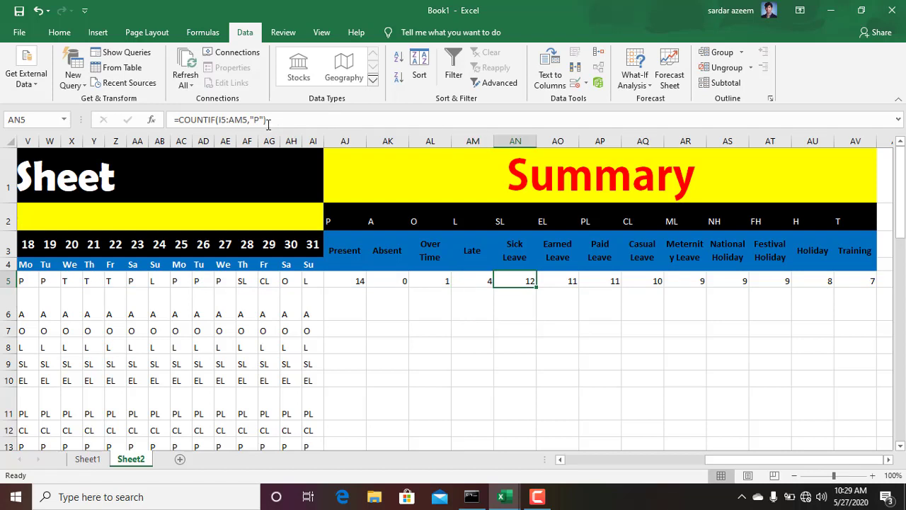
pyautogui.click(260, 120)
pyautogui.press('BackSpace')
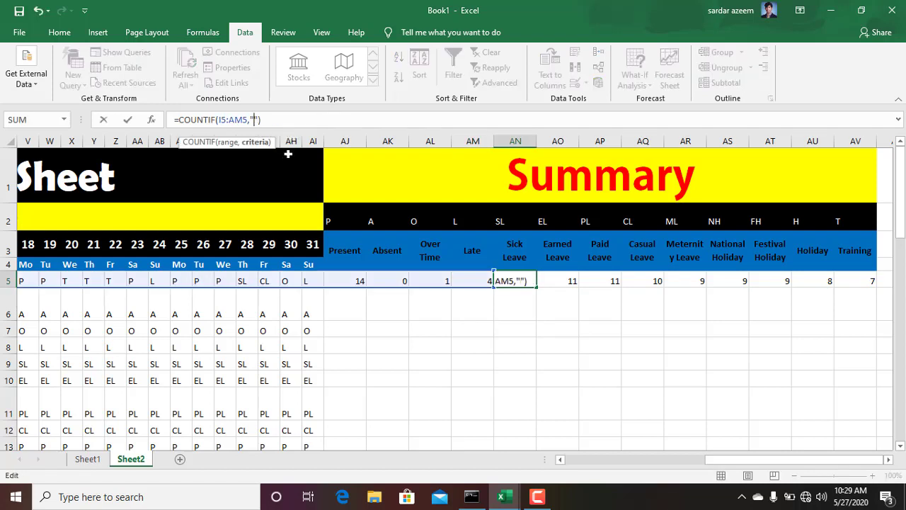
pyautogui.write('SL')
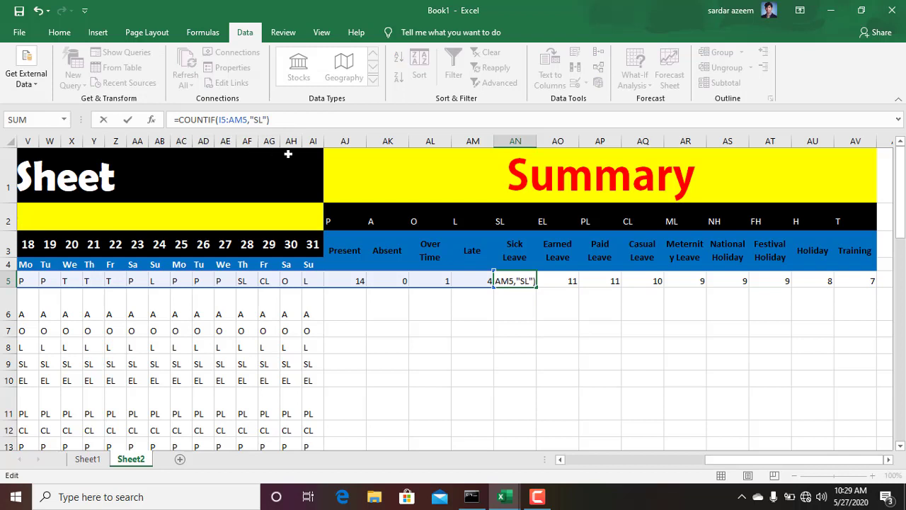
pyautogui.press('Return')
# Change the COUNTIF criterion in the first employee's Earned Leave cell, AO5, to "EL".
pyautogui.press('Up')
pyautogui.press('Right')
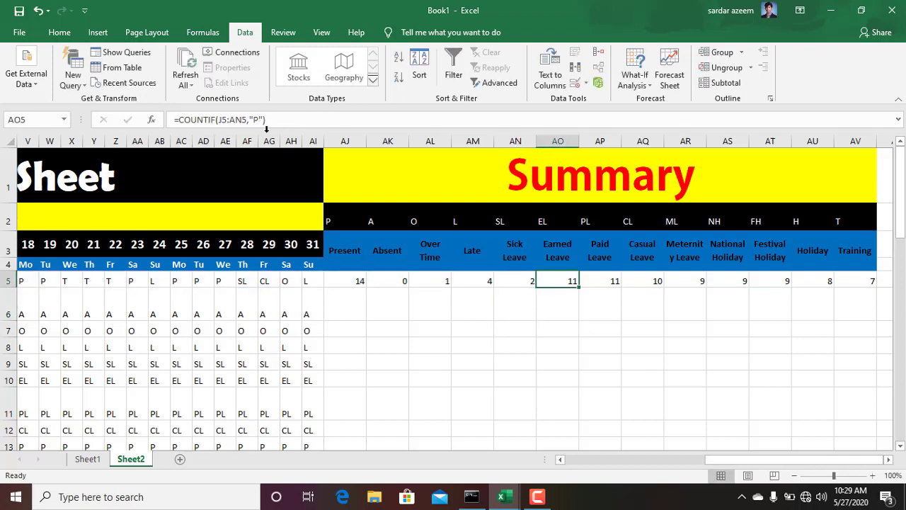
pyautogui.press('F2')
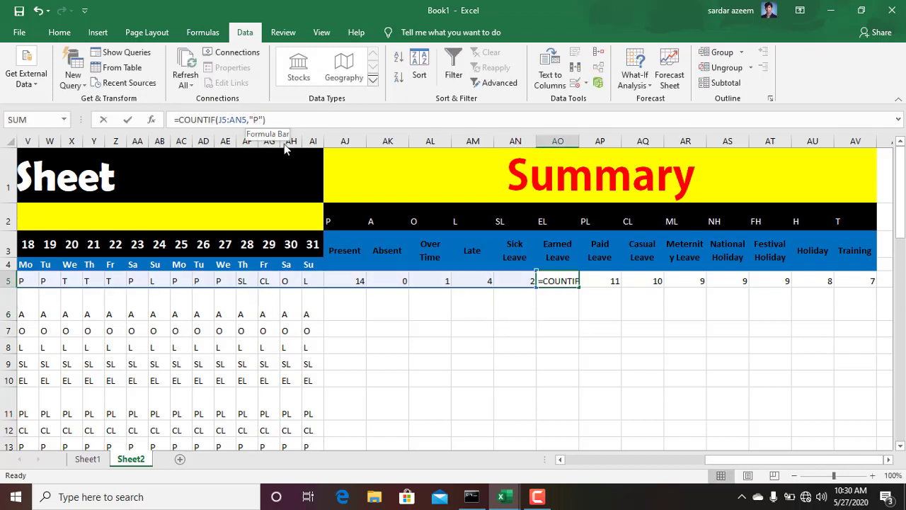
pyautogui.press('Delete')
pyautogui.write('EL')
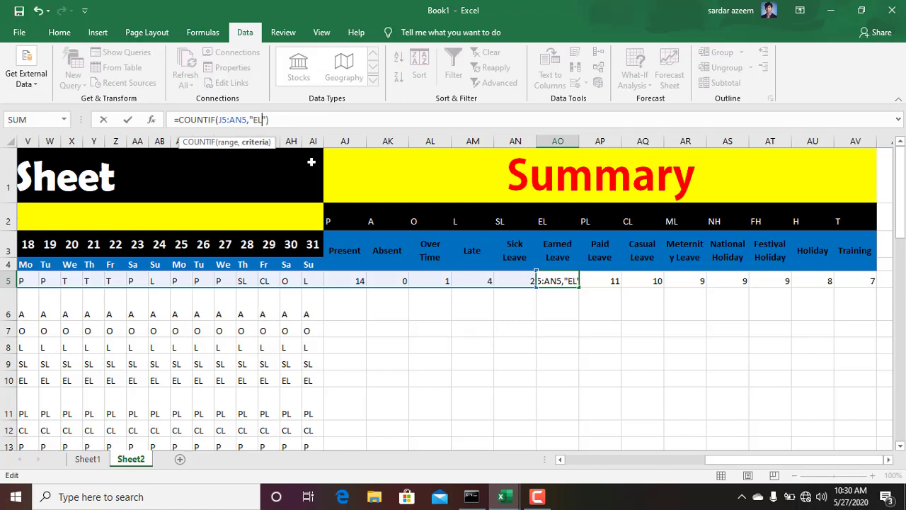
pyautogui.hotkey('ctrl', 'Return')
# Change the COUNTIF criterion in the first employee's Paid Leave cell, AP5, to "PL".
pyautogui.press('Right')
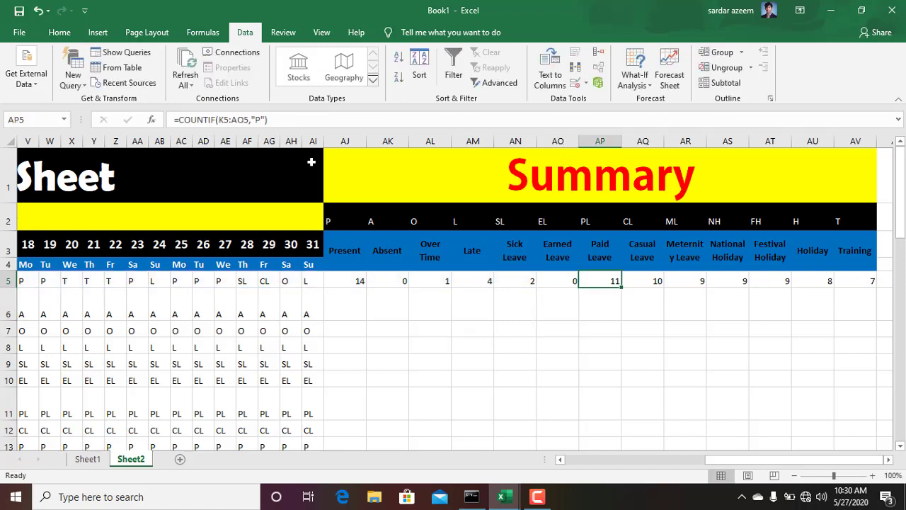
pyautogui.click(261, 121)
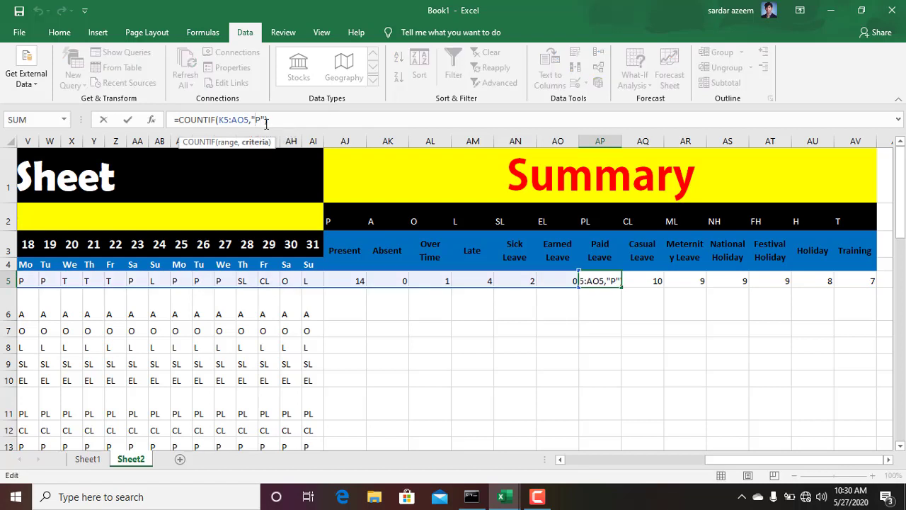
pyautogui.write('L')
pyautogui.press('Return')
pyautogui.press('Up')
# Change the COUNTIF criterion in the first employee's Casual Leave cell, AQ5, to "CL".
pyautogui.press('Right')
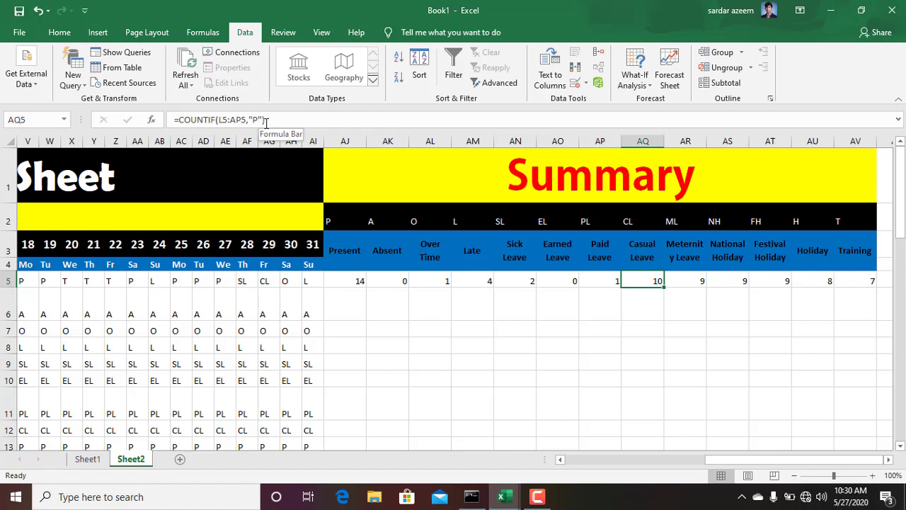
pyautogui.click(259, 122)
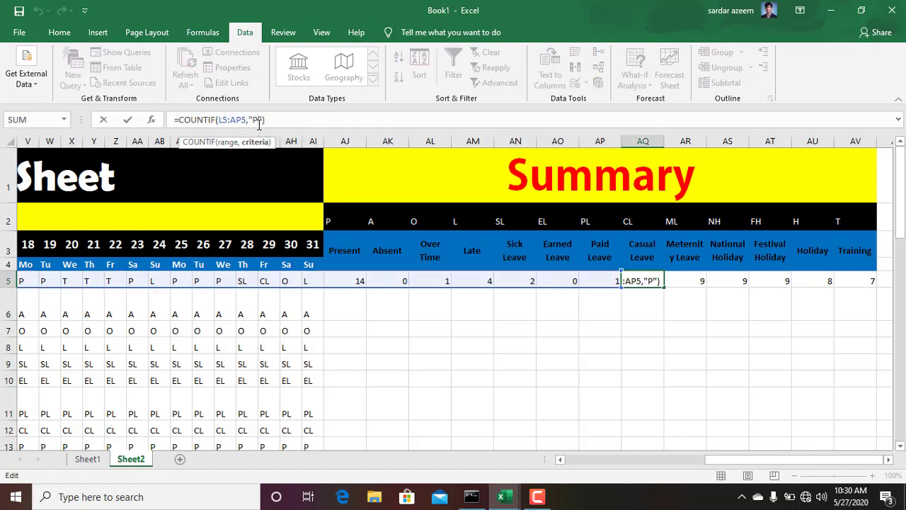
pyautogui.press('BackSpace')
pyautogui.write('CL')
pyautogui.press('Return')
pyautogui.press('Up')
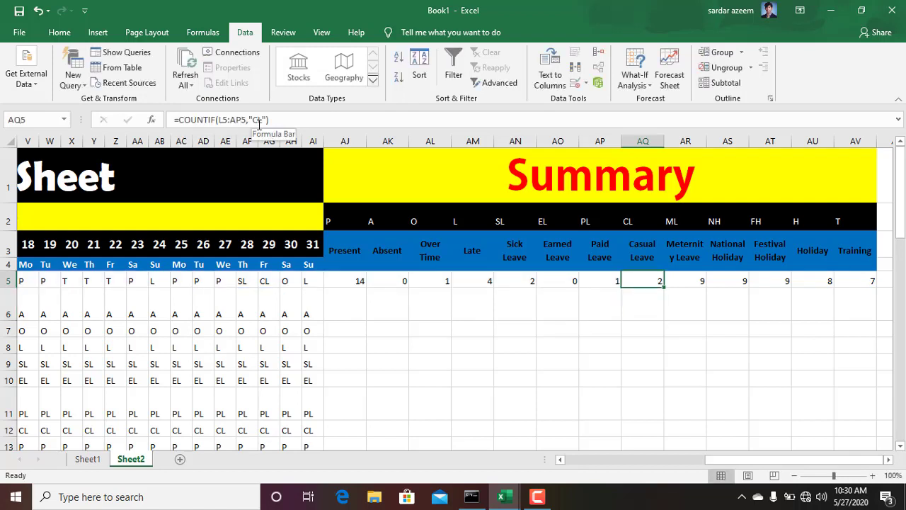
# Change the COUNTIF criterion in the first employee's Maternity Leave cell, AR5, to "ML".
pyautogui.press('Right')
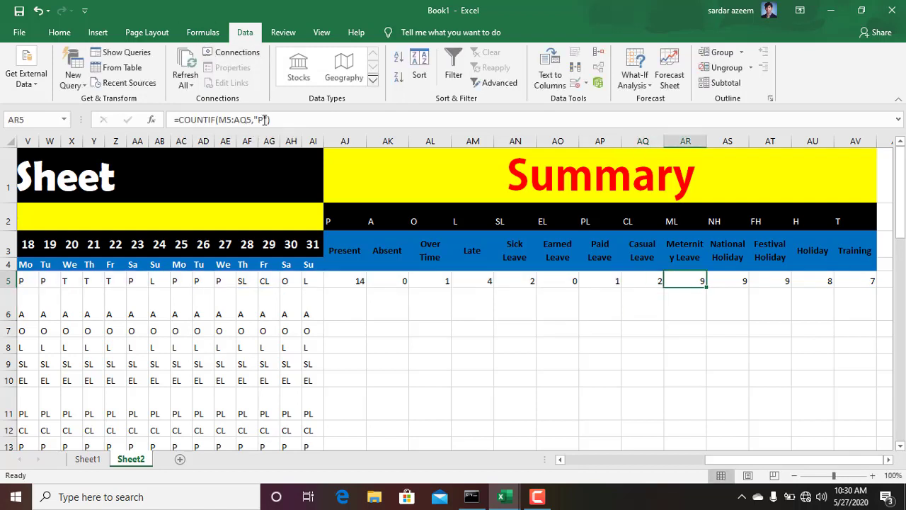
pyautogui.click(264, 120)
pyautogui.press('BackSpace')
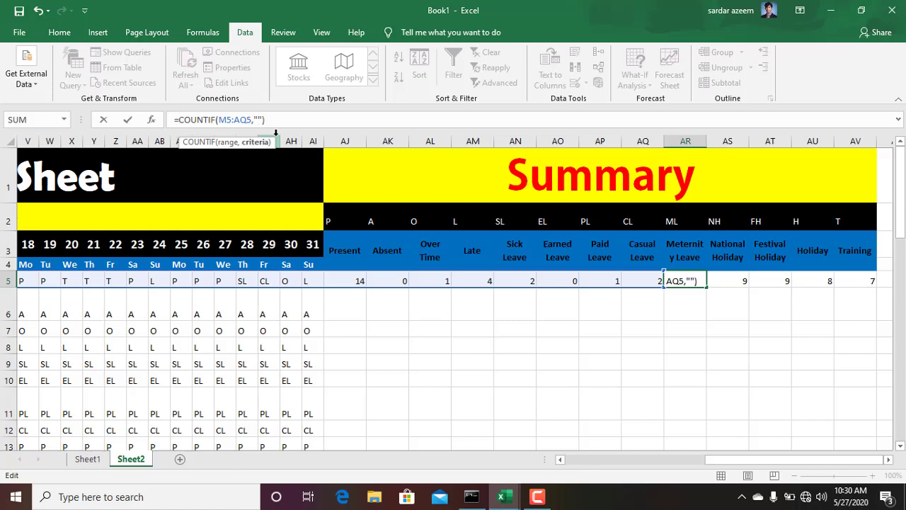
pyautogui.write('Ml')
pyautogui.press('BackSpace')
pyautogui.hotkey('ctrl', 'Return')
# Change the COUNTIF criterion in the first employee's National Holiday cell, AS5, to "NH".
pyautogui.press('Right')
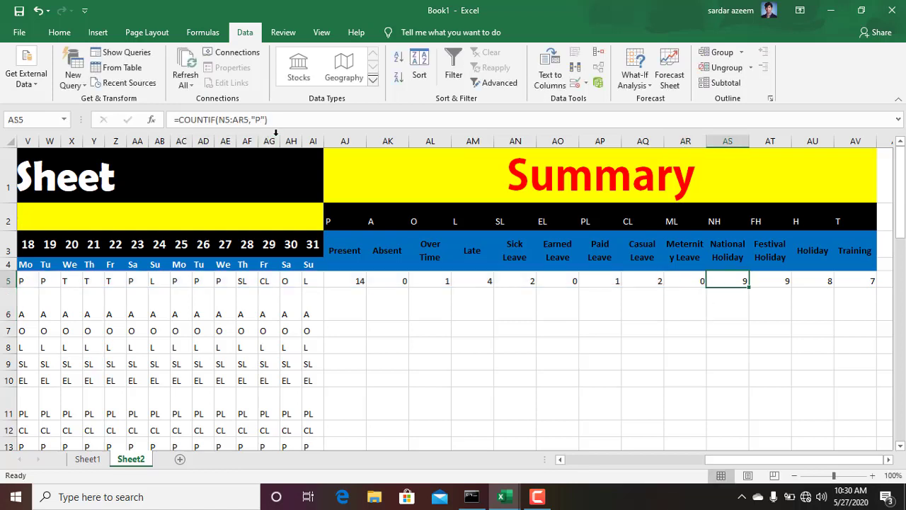
pyautogui.click(257, 125)
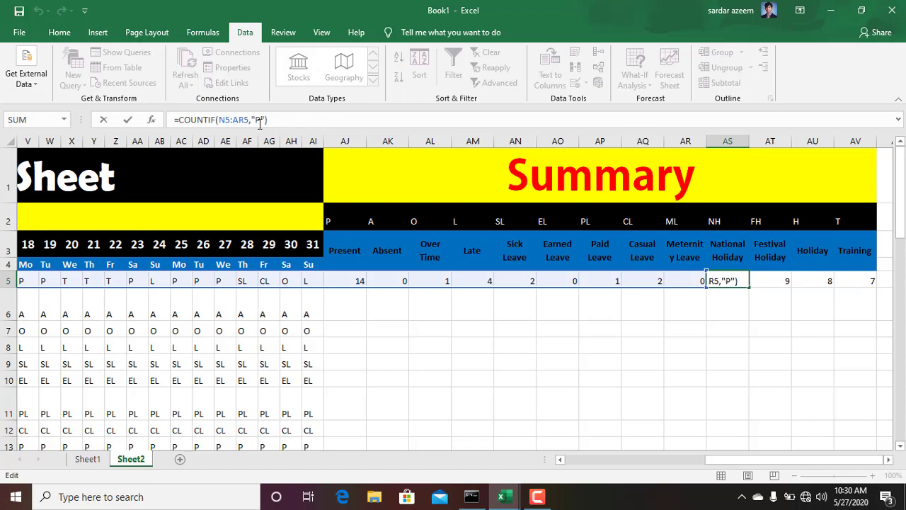
pyautogui.click(259, 122)
pyautogui.press('BackSpace')
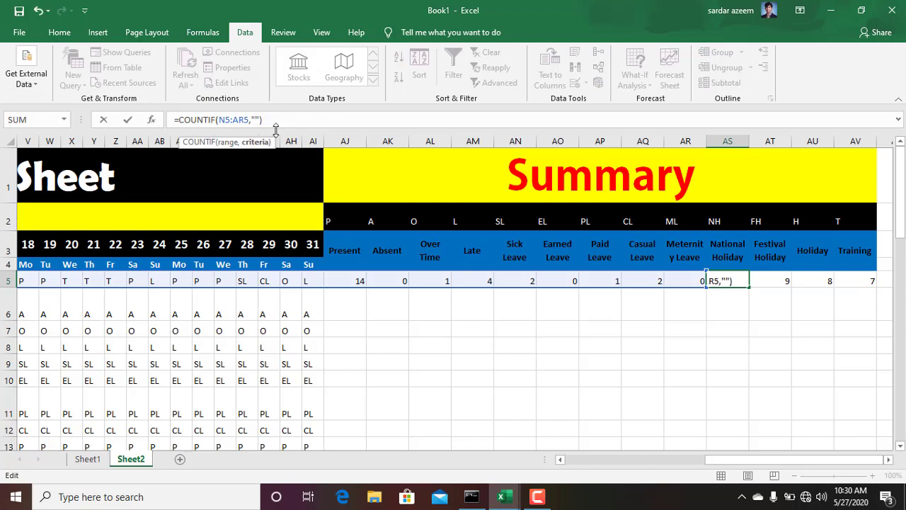
pyautogui.write('NH')
pyautogui.press('Return')
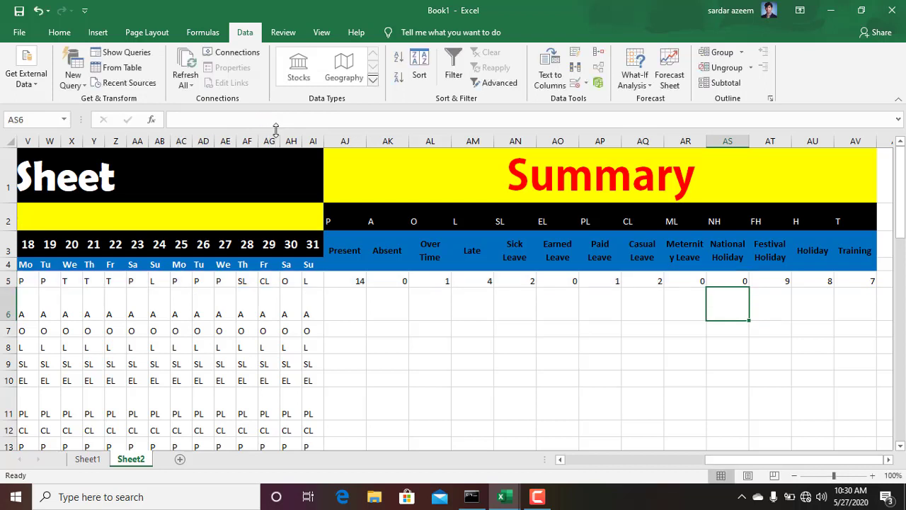
pyautogui.press('Up')
# Change the COUNTIF criterion in the first employee's Festival Holiday cell, AT5, to "FH".
pyautogui.press('Right')
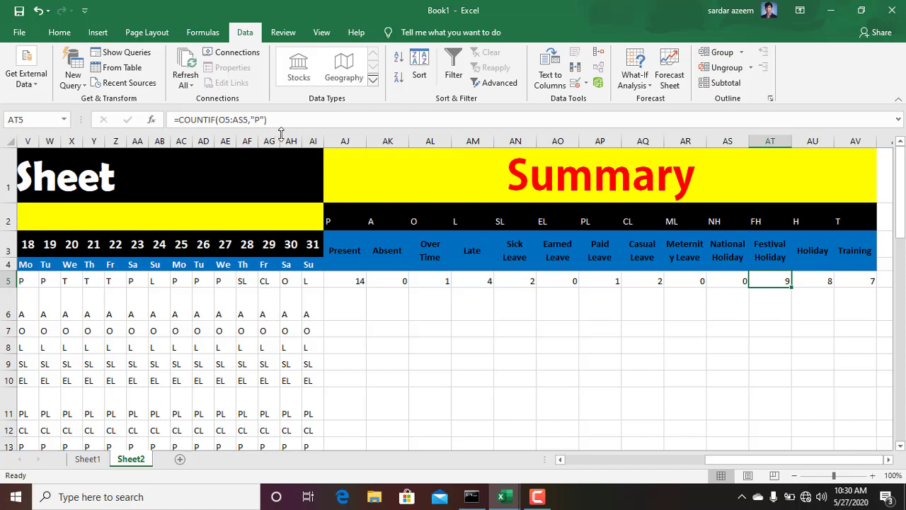
pyautogui.click(261, 120)
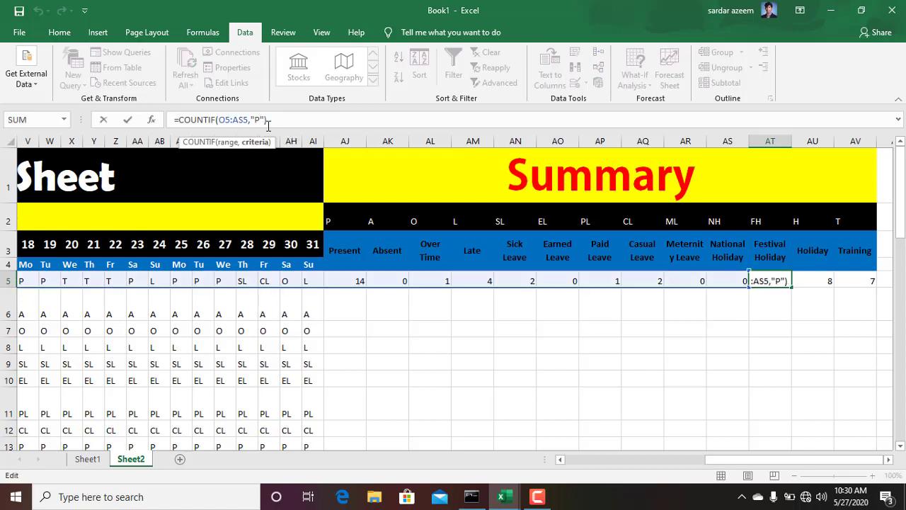
pyautogui.press('BackSpace')
pyautogui.write('FH')
pyautogui.press('Return')
pyautogui.press('Up')
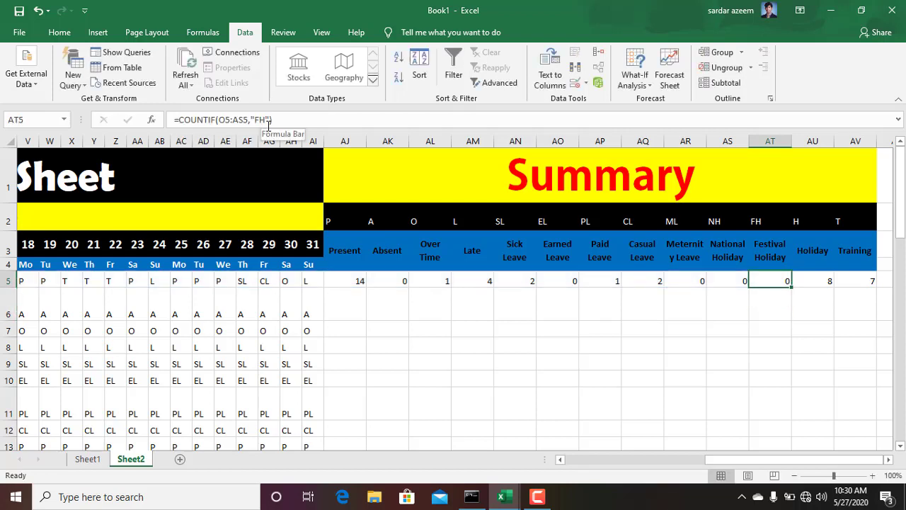
# Change the COUNTIF criterion in the first employee's Holiday cell, AU5, to "H".
pyautogui.press('Right')
pyautogui.click(267, 121)
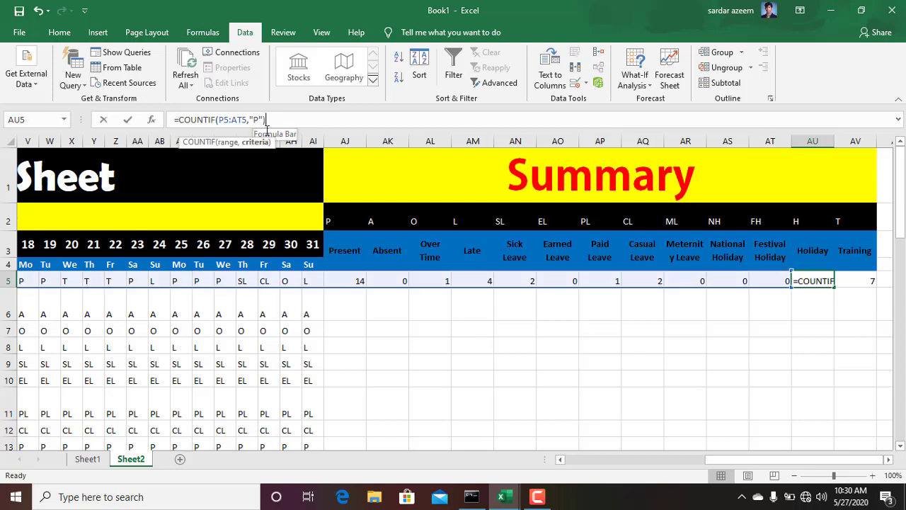
pyautogui.press('BackSpace')
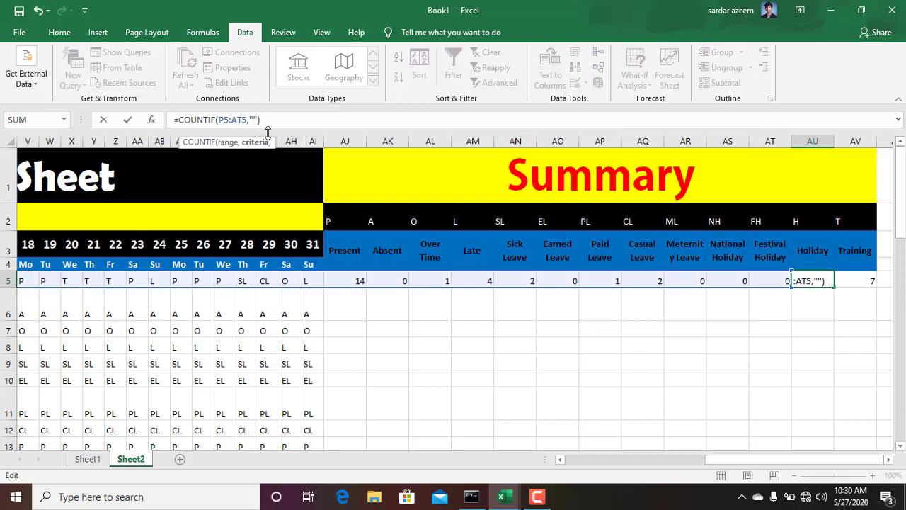
pyautogui.write('H')
pyautogui.press('Return')
pyautogui.press('Up')
# Change the COUNTIF criterion in the first employee's Training cell, AV5, to "T".
pyautogui.press('Right')
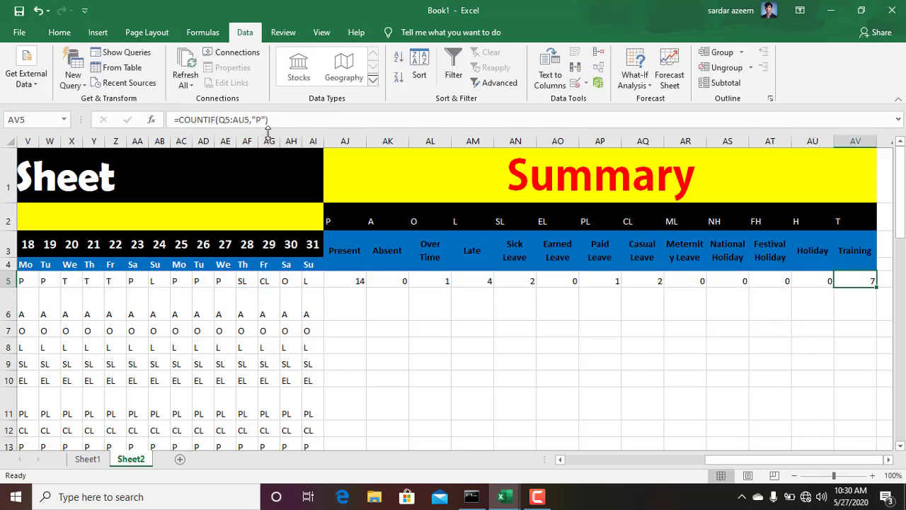
pyautogui.click(259, 122)
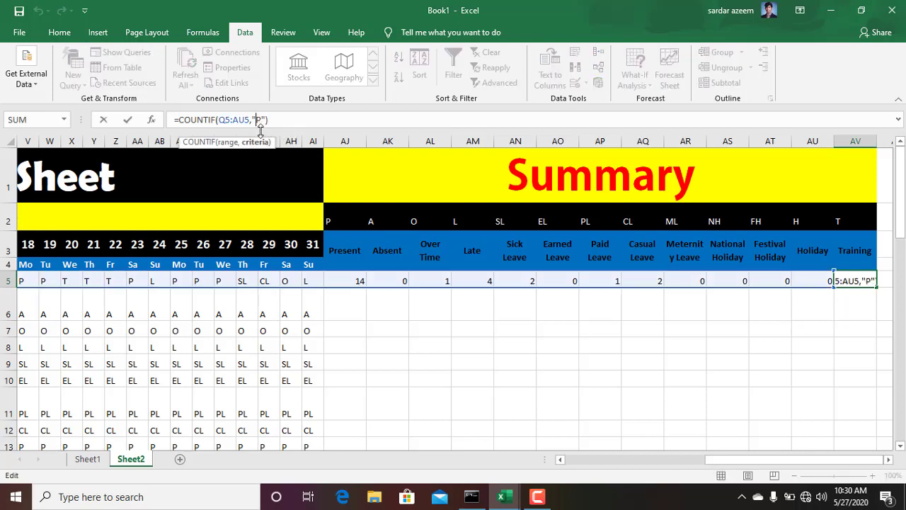
pyautogui.press('BackSpace')
pyautogui.write('T')
pyautogui.press('Return')
pyautogui.press('Up')
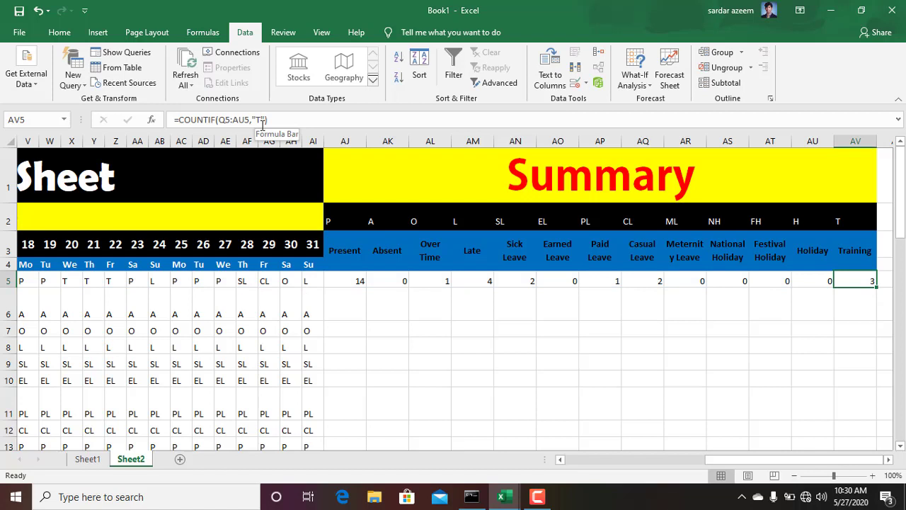
# Review the COUNTIF formulas across the first employee's Summary row, from Present in AJ5 to Training in AV5.
pyautogui.press('Left')
pyautogui.press('Left')
pyautogui.press('Left')
pyautogui.press('Left')
pyautogui.press('Left')
pyautogui.press('Left')
pyautogui.press('Left')
pyautogui.press('Left')
pyautogui.press('Left')
pyautogui.press('Left')
pyautogui.press('Left')
pyautogui.press('Left')
pyautogui.press('Left')
pyautogui.press('Right')
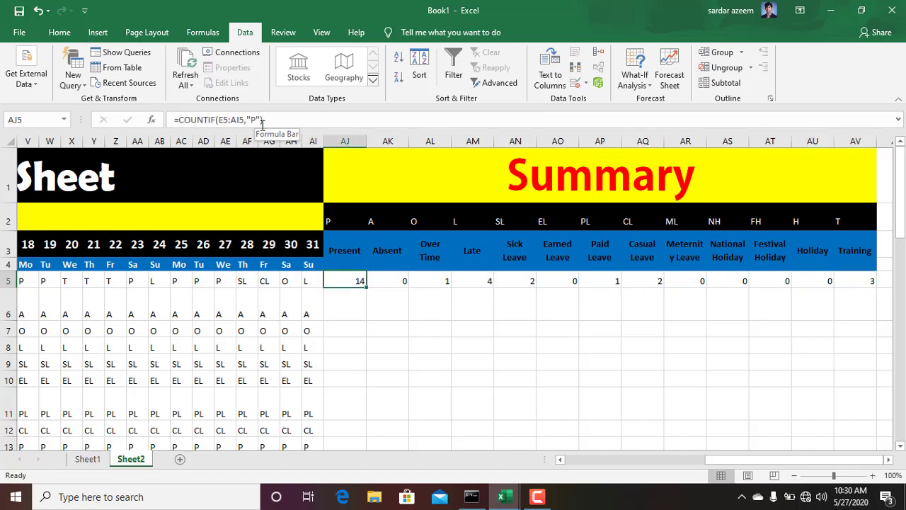
pyautogui.press('Right')
pyautogui.press('Right')
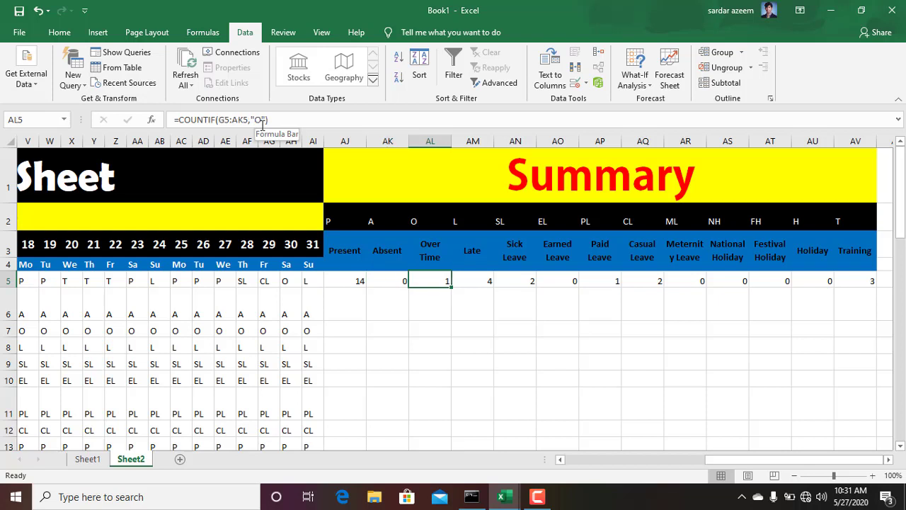
pyautogui.press('Right')
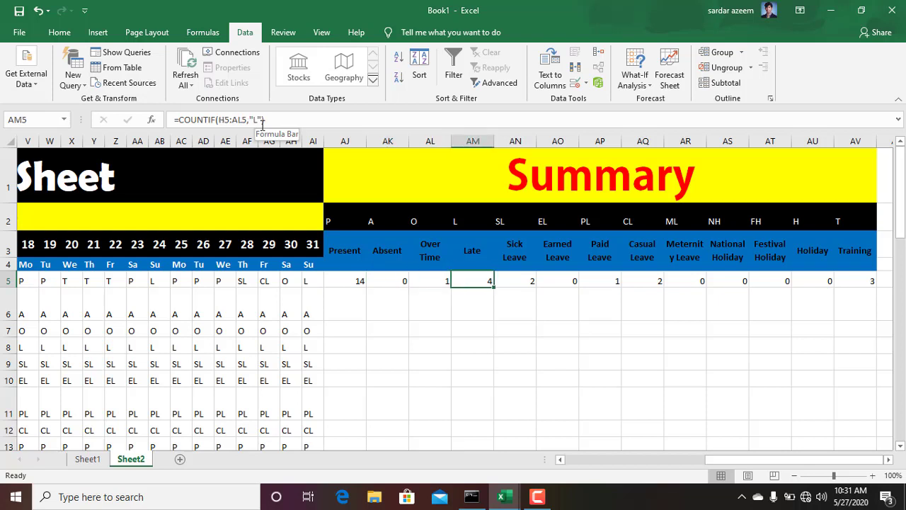
pyautogui.press('Right')
pyautogui.press('Right')
pyautogui.press('Right')
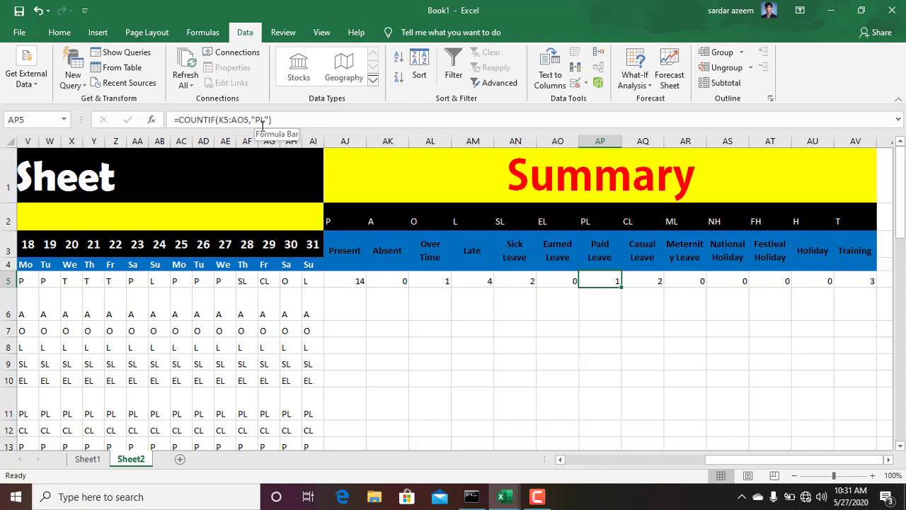
pyautogui.press('Right')
pyautogui.press('Right')
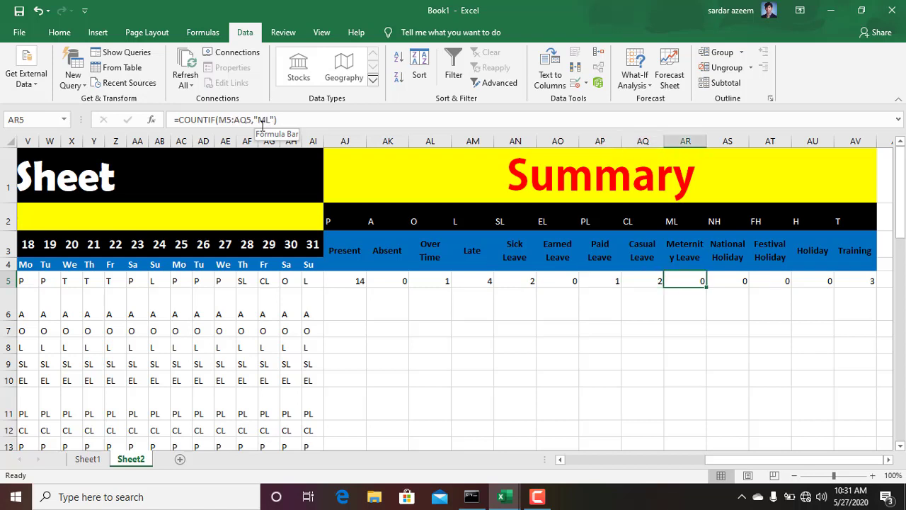
pyautogui.press('Right')
pyautogui.press('Right')
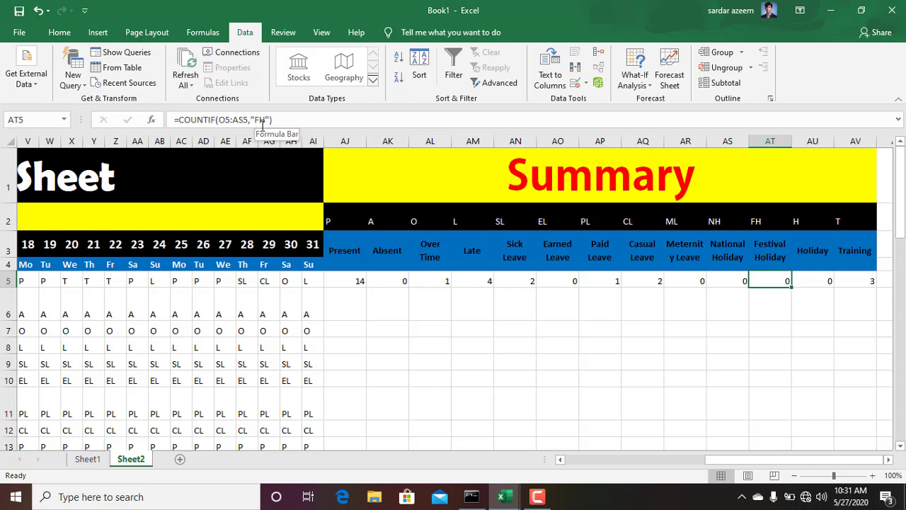
pyautogui.press('Right')
pyautogui.press('Right')
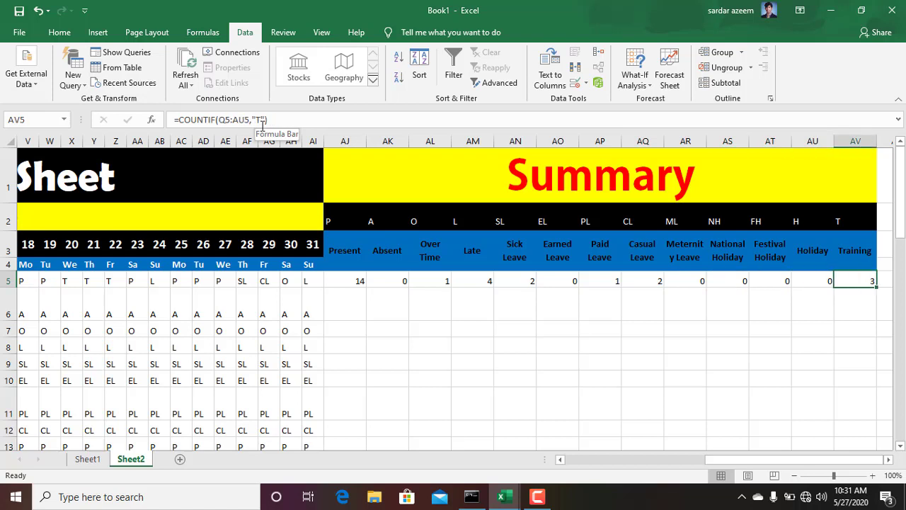